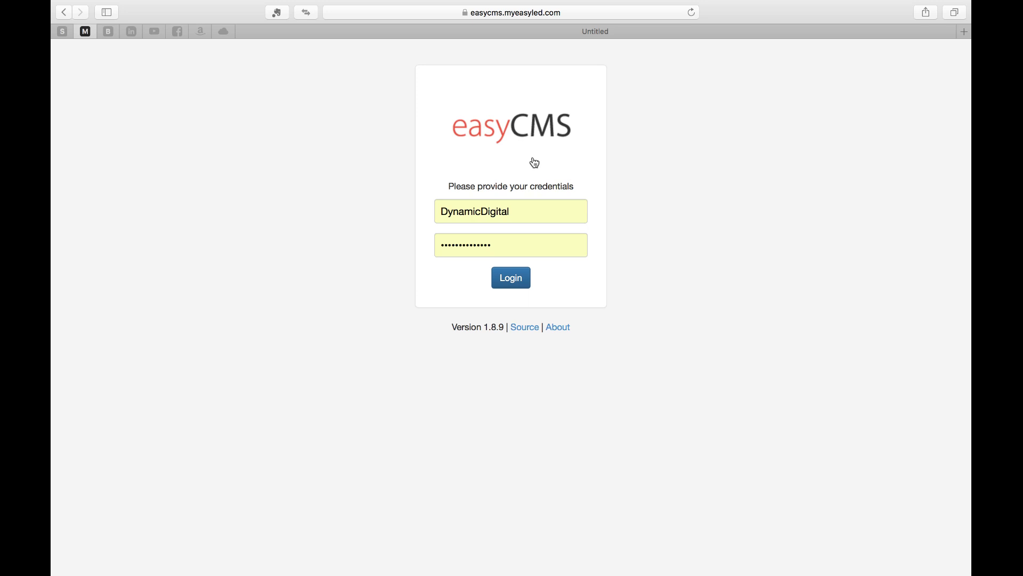
Step: Log in with the prefilled account credentials and open the list of layouts
click(547, 207)
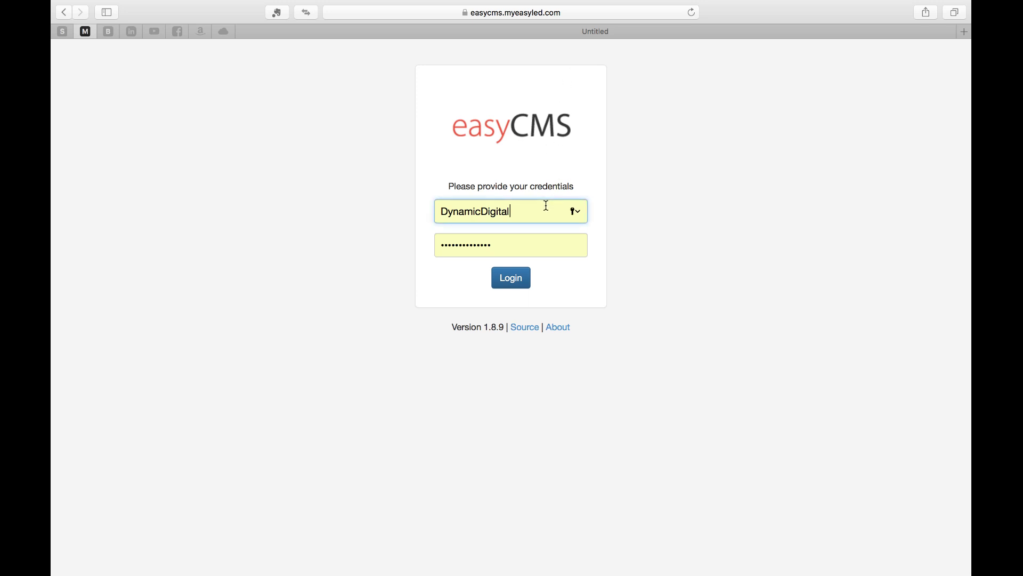
click(511, 283)
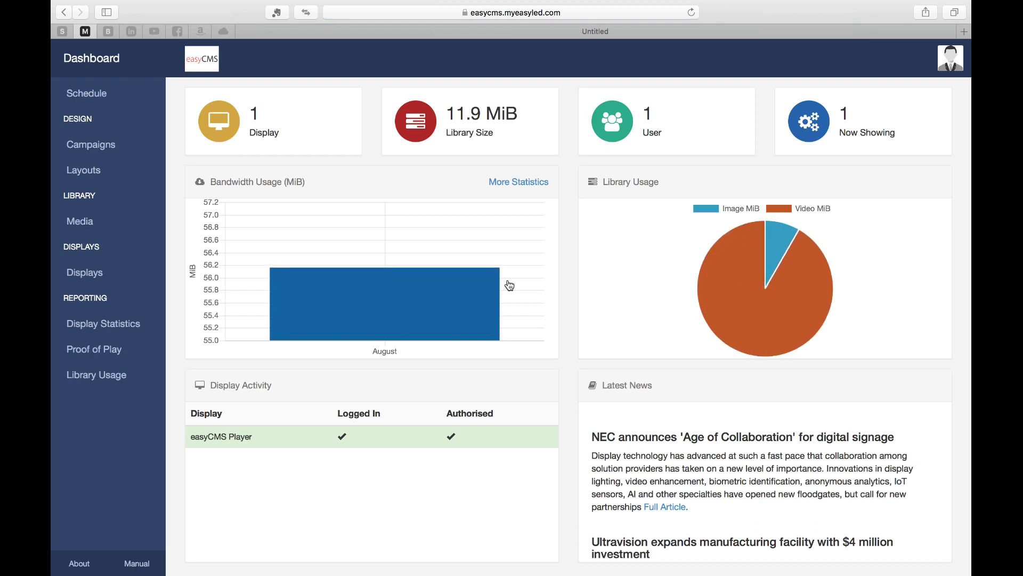
click(84, 170)
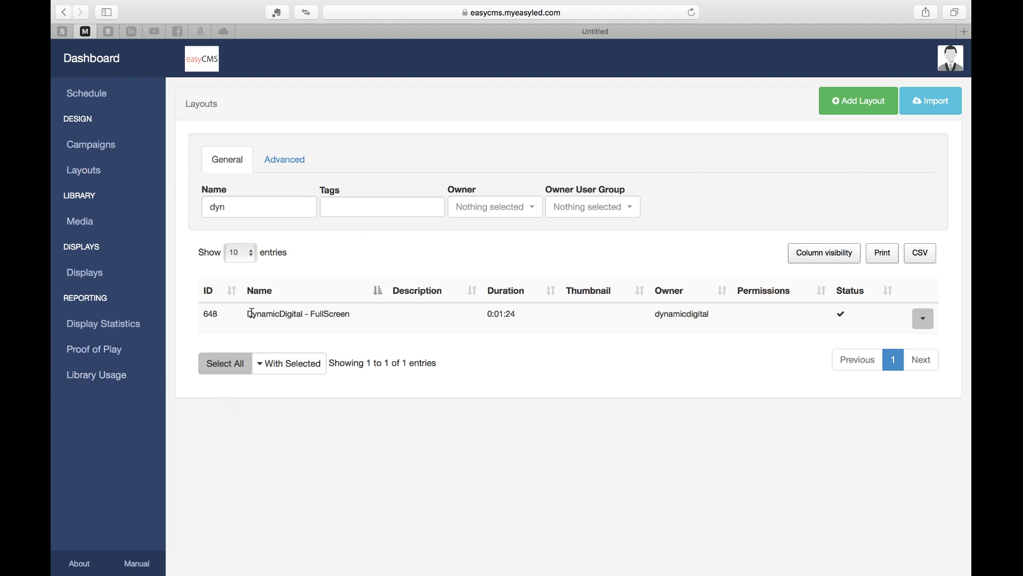
Step: Examine the duration, owner and status of the DynamicDigital - FullScreen layout in the list
click(399, 324)
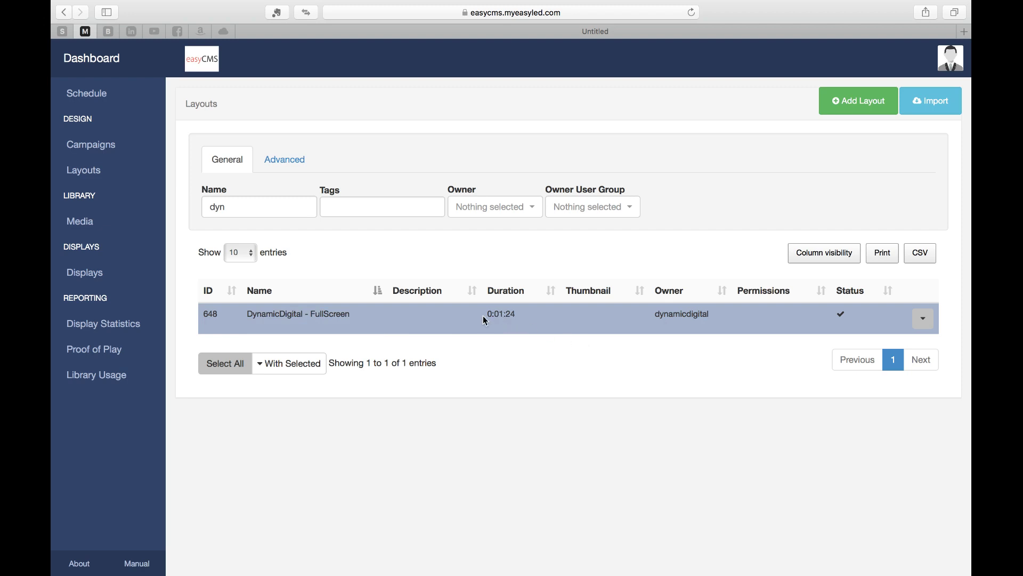
drag(486, 315, 517, 314)
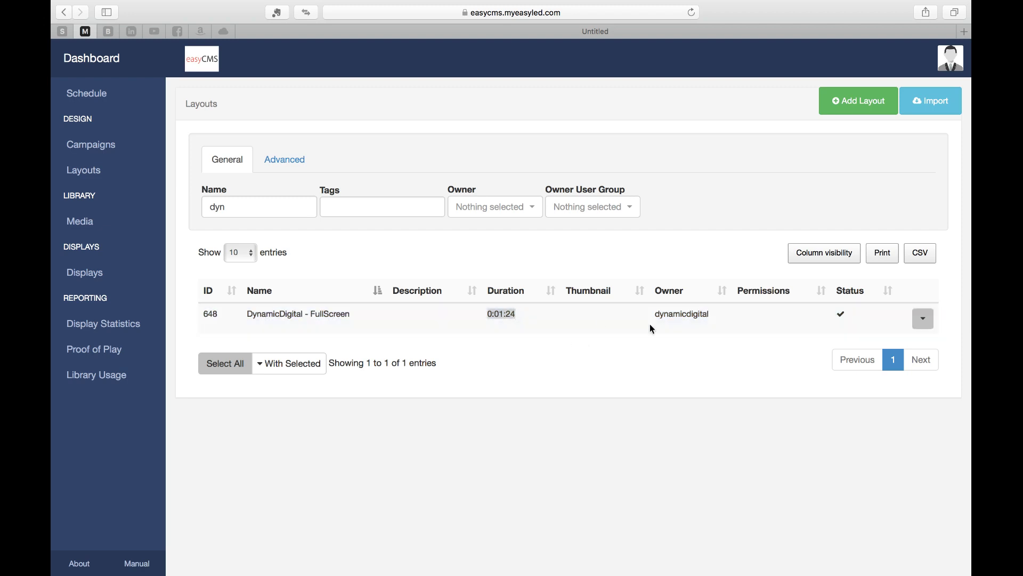
double_click(678, 314)
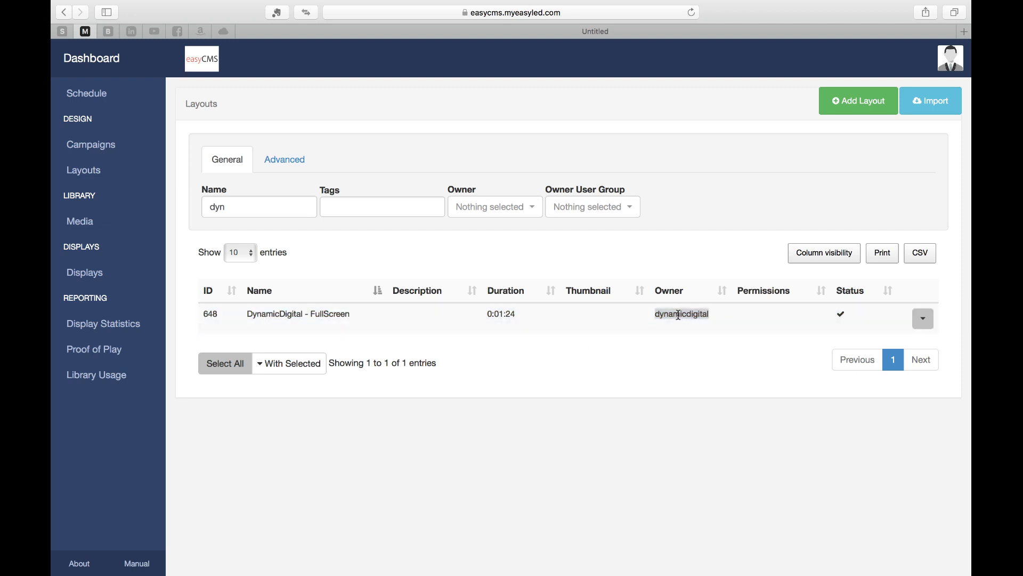
click(845, 315)
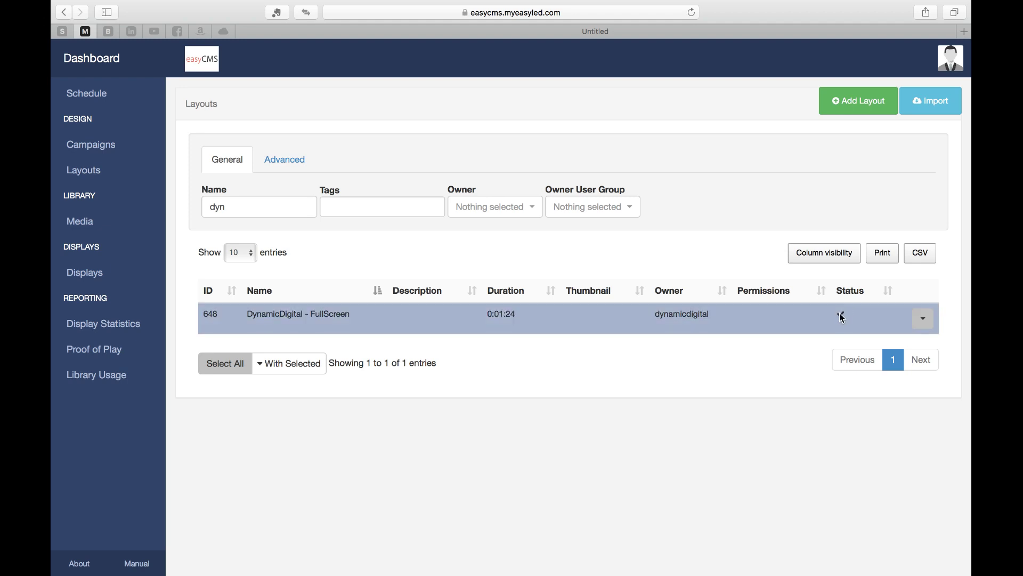
mouse_move(842, 318)
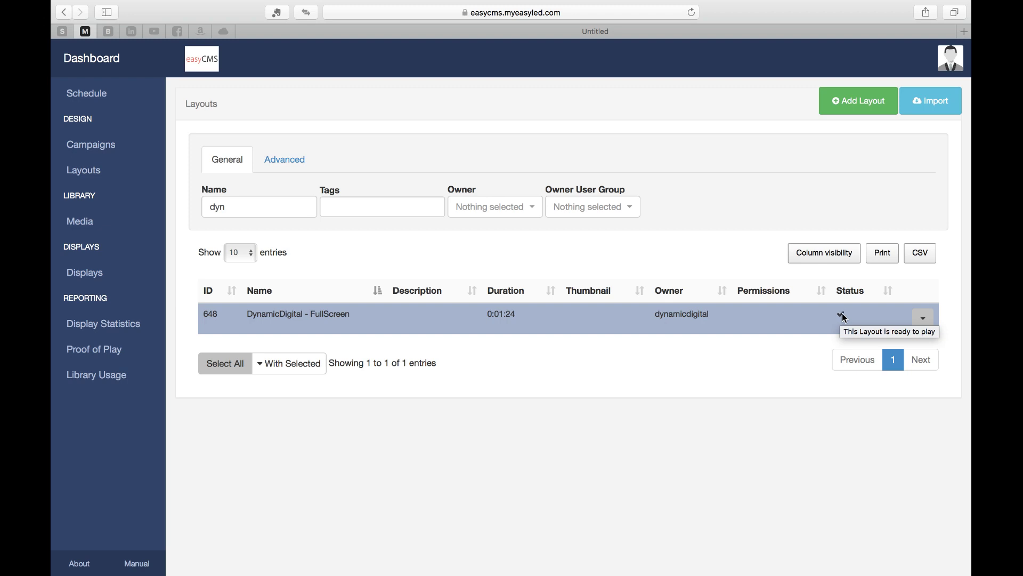
Step: Open the DynamicDigital - FullScreen layout in the designer and turn off Hide Controls
click(924, 319)
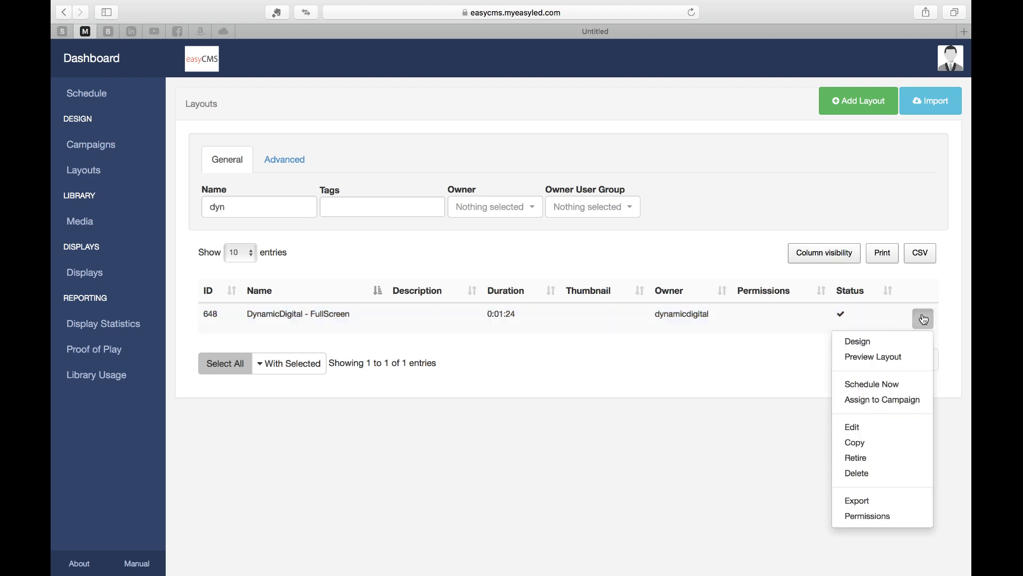
click(878, 343)
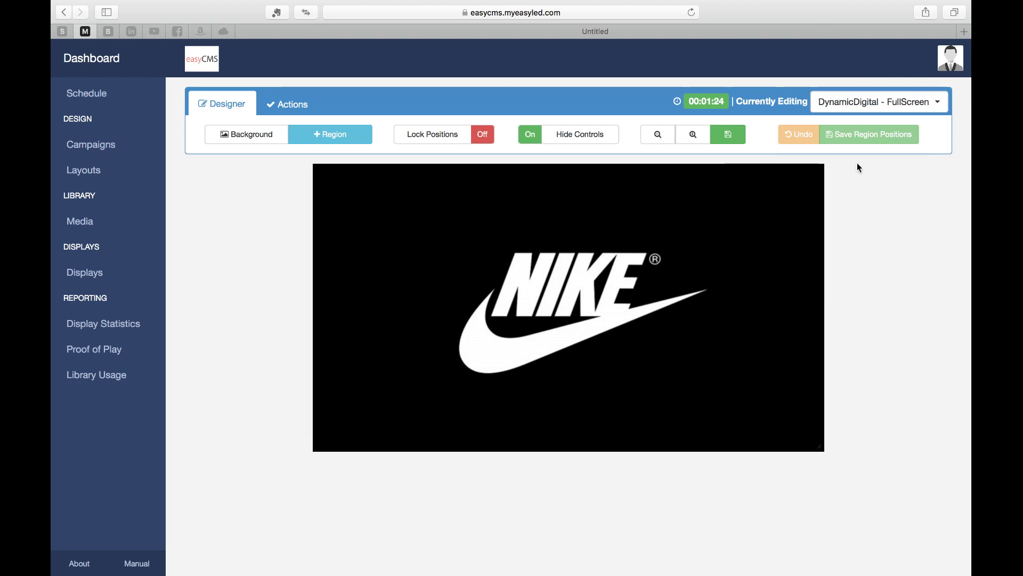
click(531, 135)
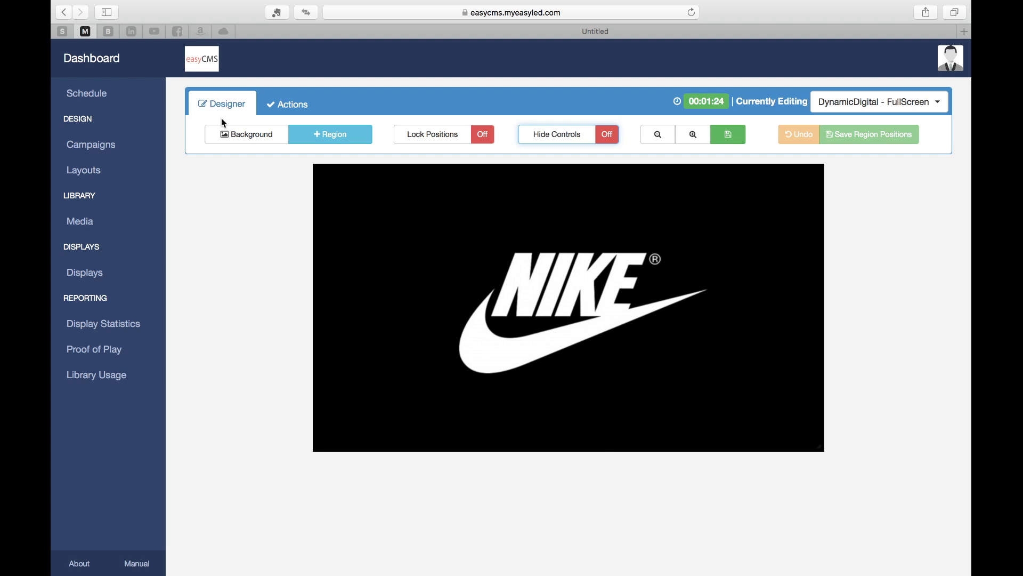
Step: Open the background settings of the DynamicDigital - FullScreen layout
click(244, 140)
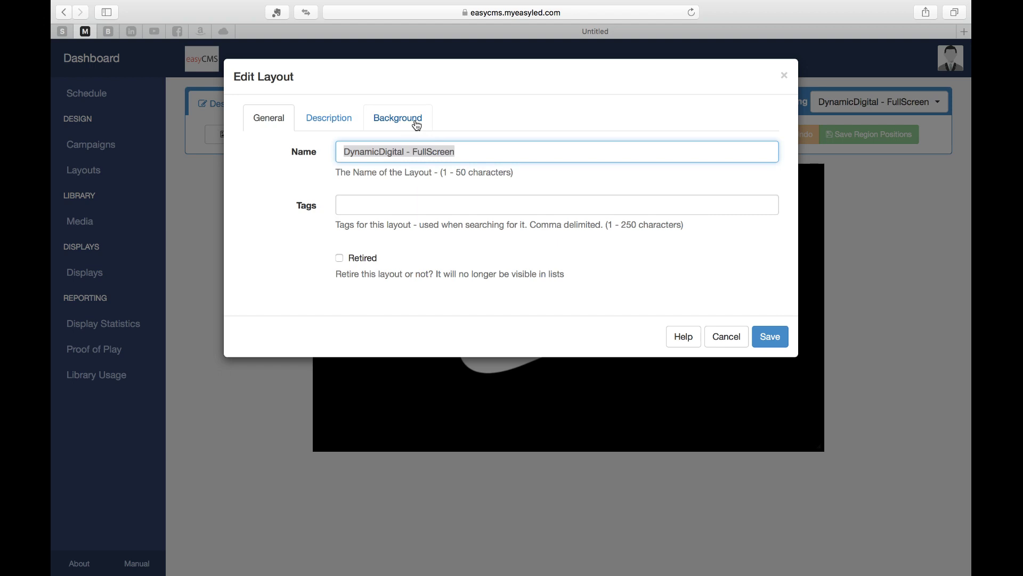
click(417, 125)
Step: Try #ffffff and #ff0000 as the layout's background colour and return it to #000000
click(369, 150)
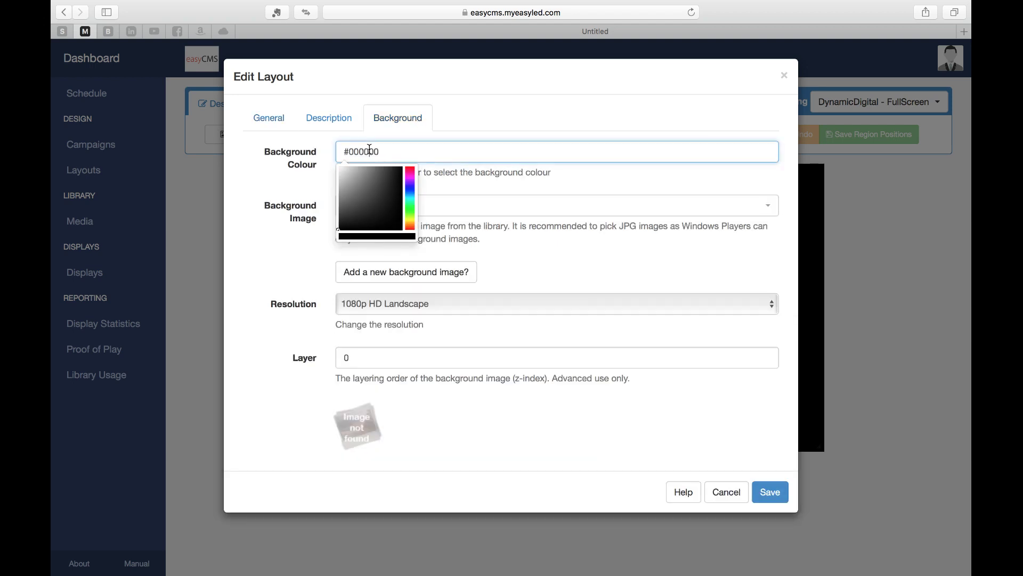
drag(353, 203, 334, 168)
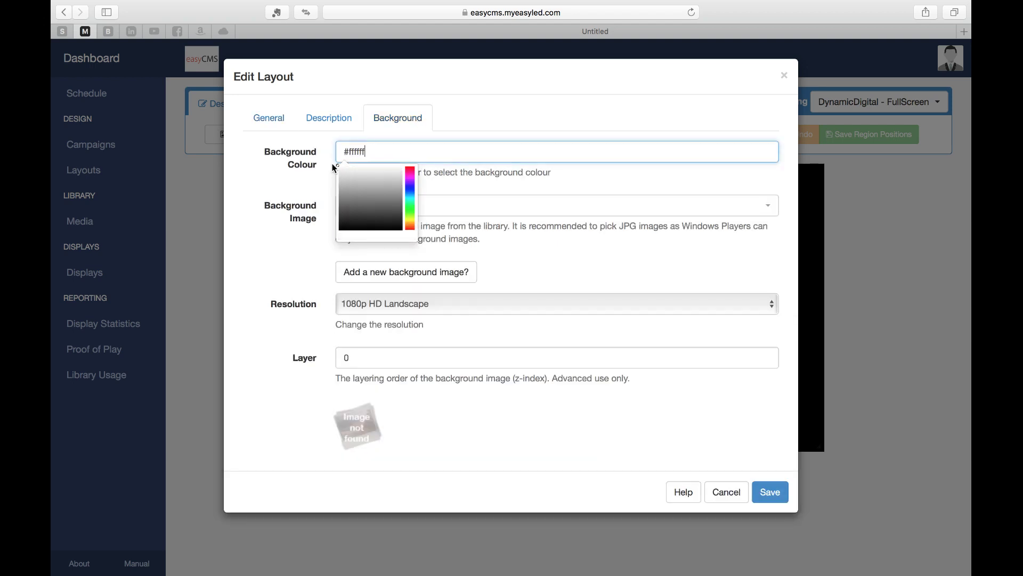
click(408, 167)
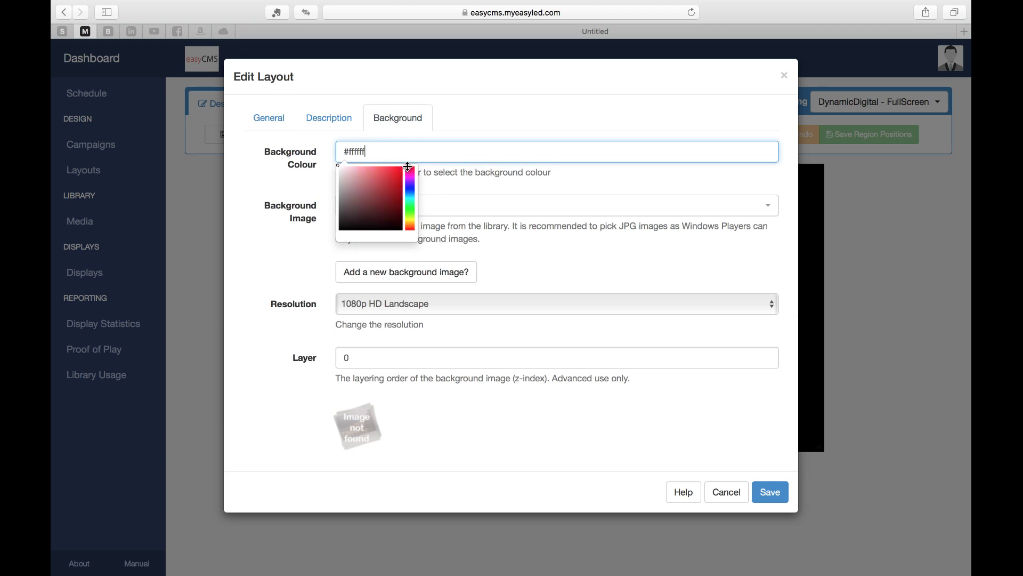
drag(391, 173, 411, 161)
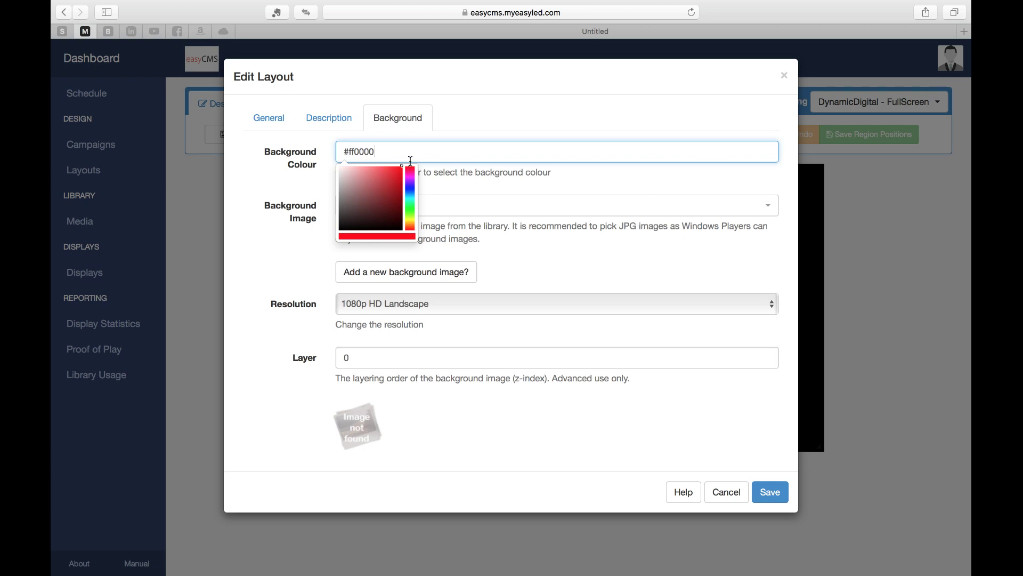
mouse_move(410, 160)
mouse_down()
mouse_move(328, 242)
mouse_move(296, 258)
mouse_up()
click(294, 254)
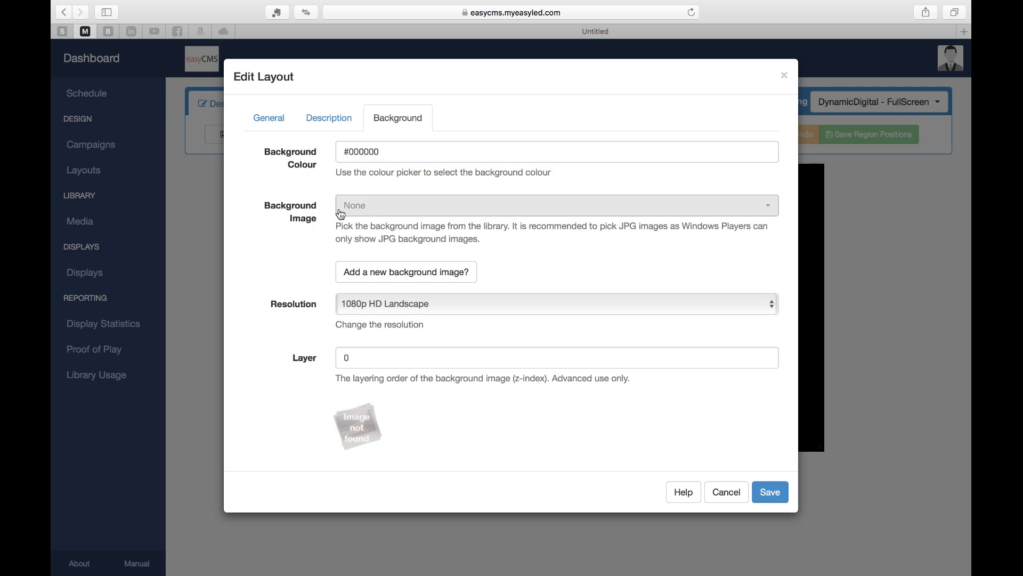
Step: Examine the available background images, the resolution choices and the option to add a new background image, keeping the current selections
click(363, 209)
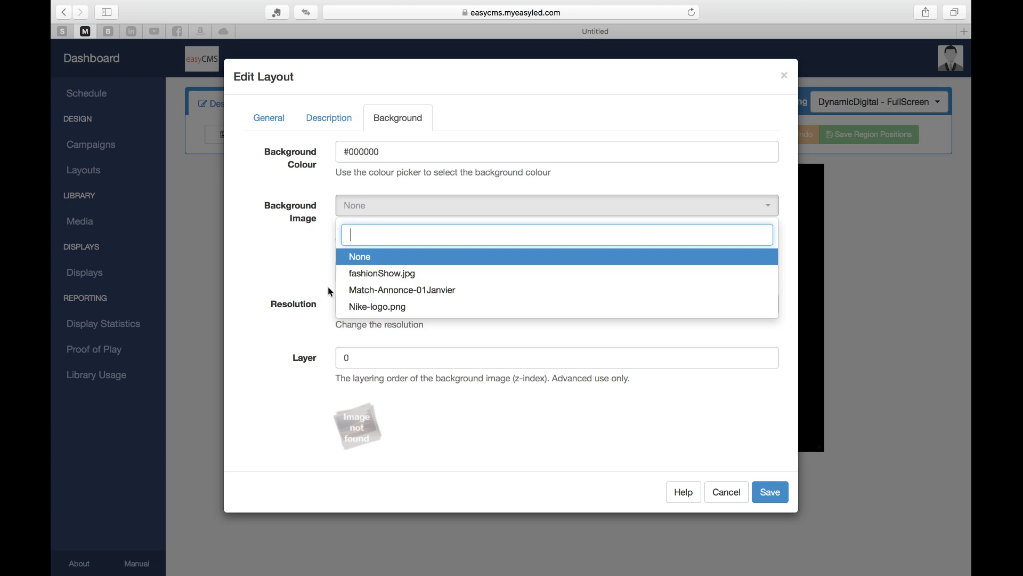
click(314, 283)
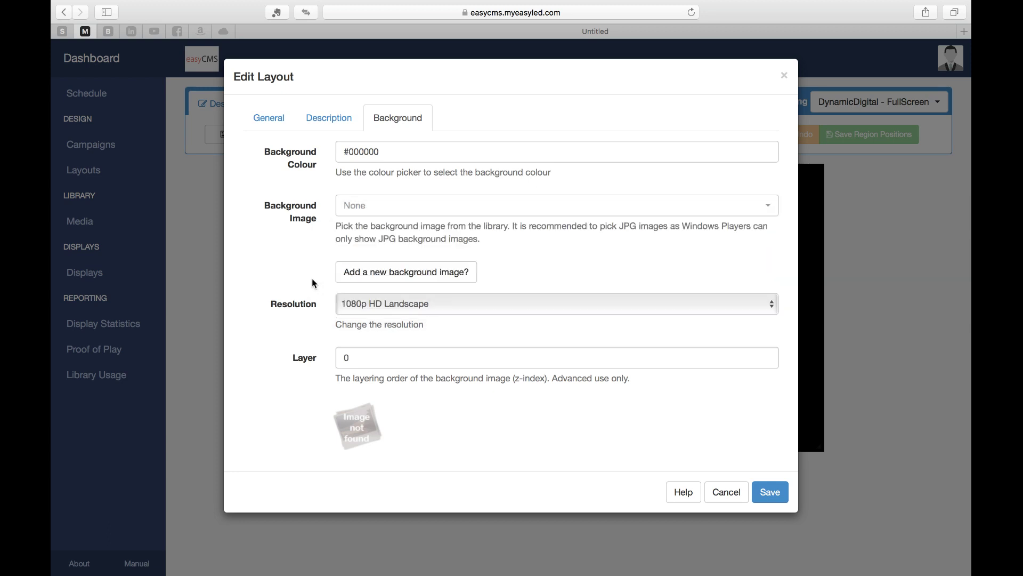
click(356, 309)
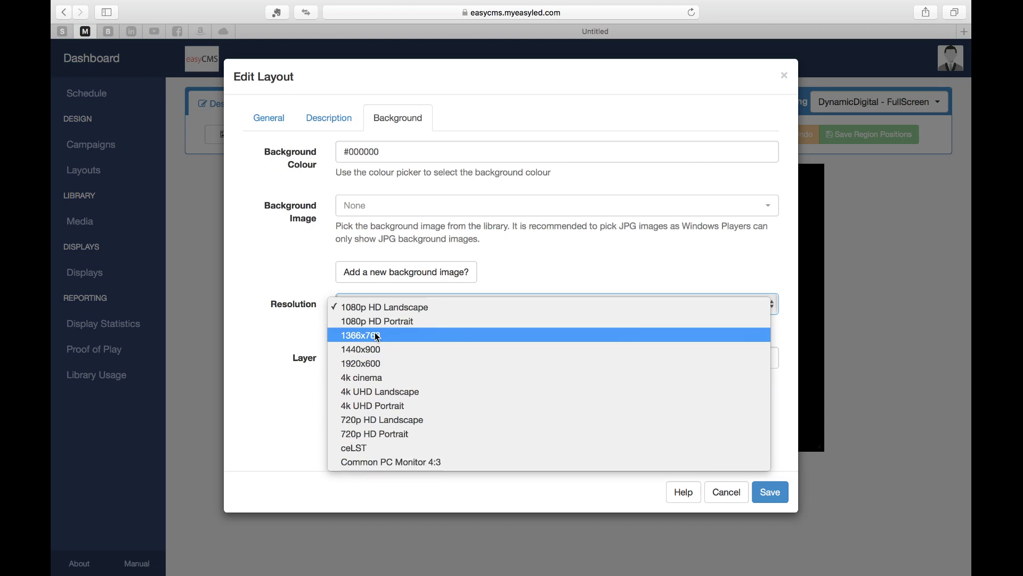
click(283, 318)
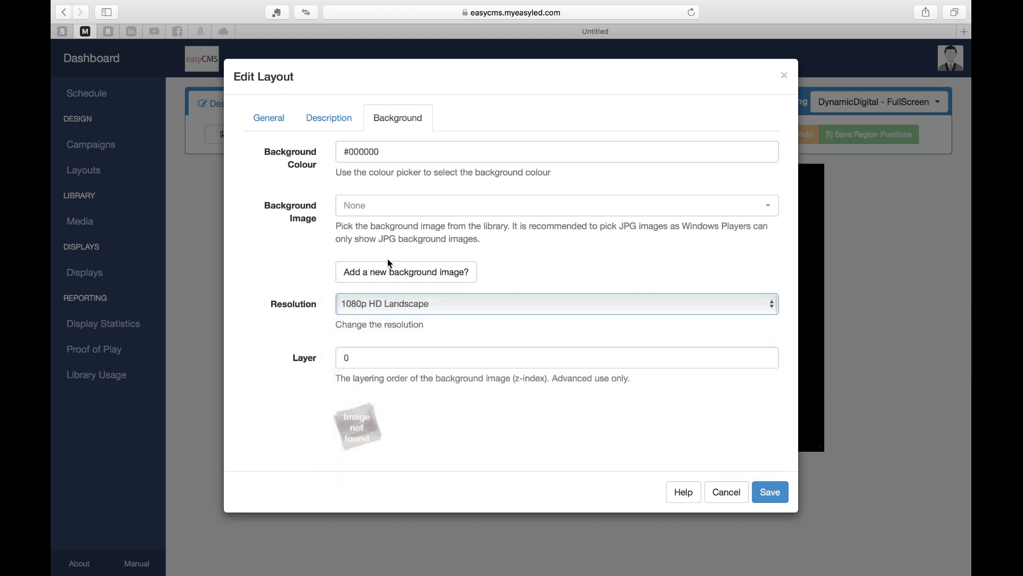
click(390, 272)
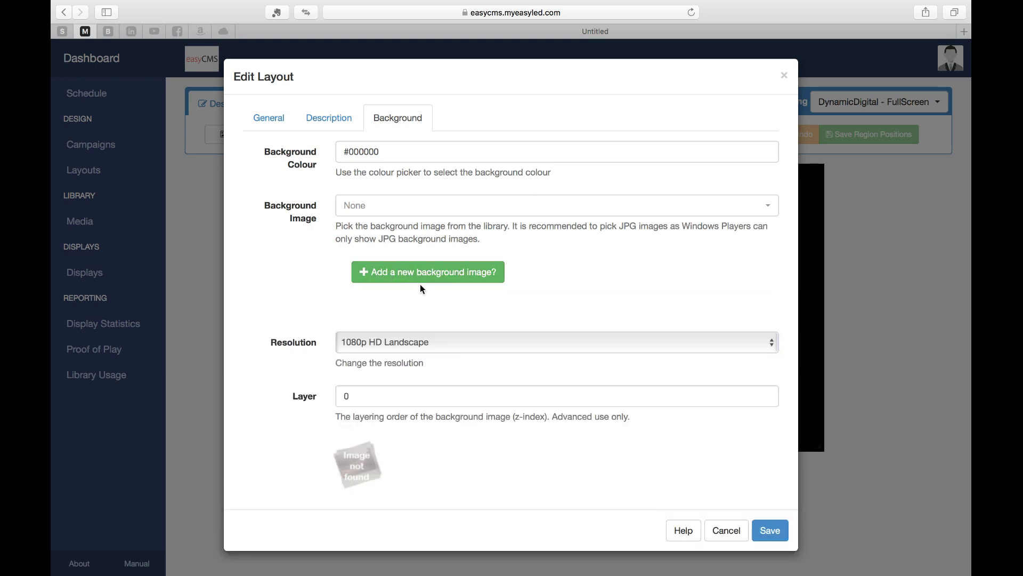
click(351, 216)
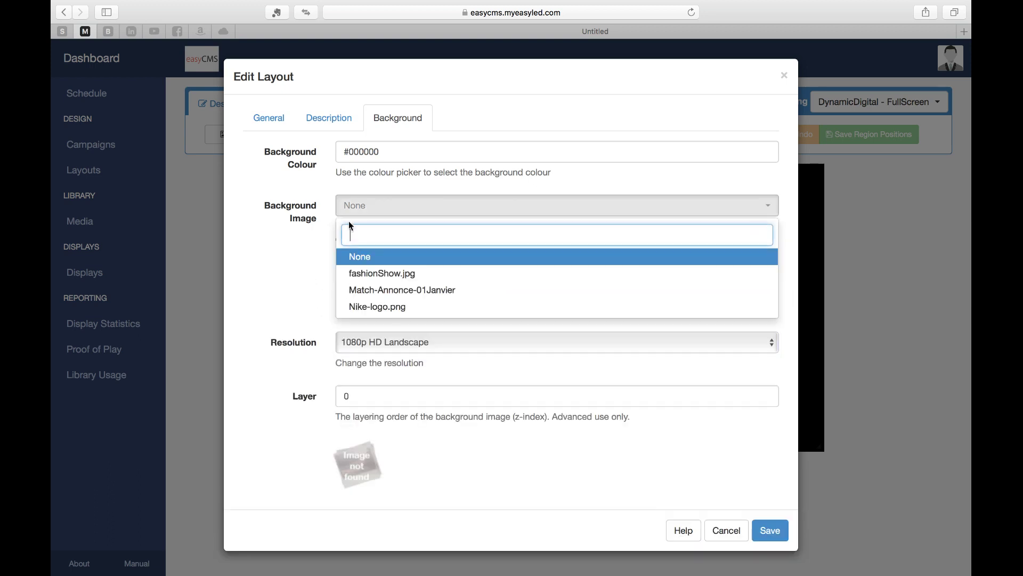
click(286, 284)
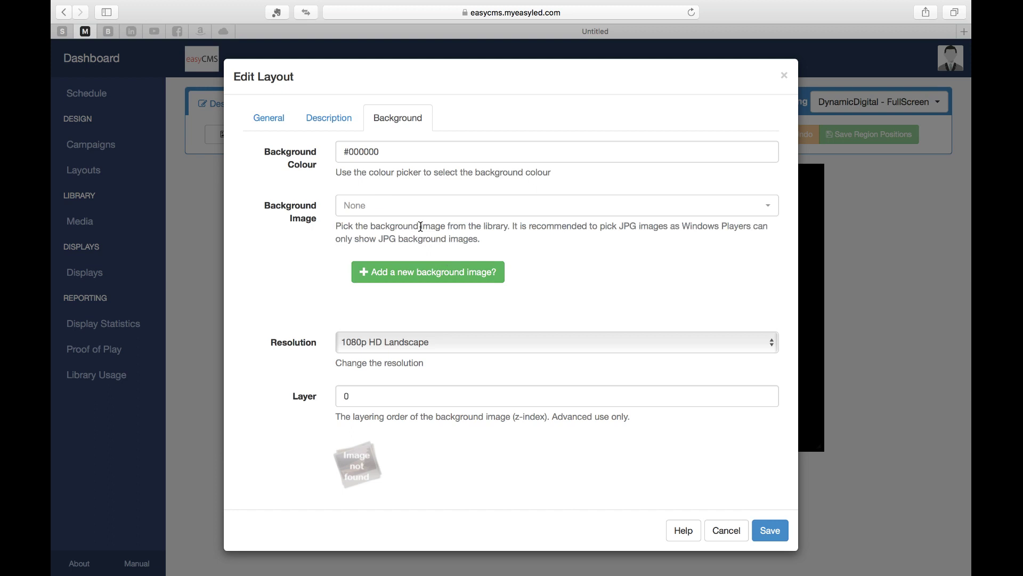
Step: Enter "Description de mon Layout" as the layout's description, review its general settings and save the layout
click(344, 127)
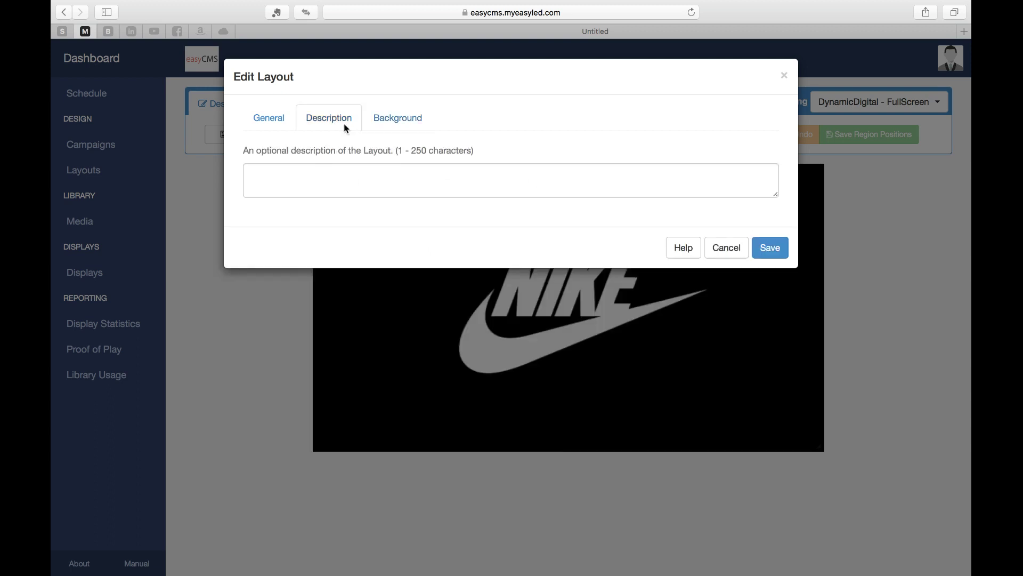
click(386, 176)
text(Desc)
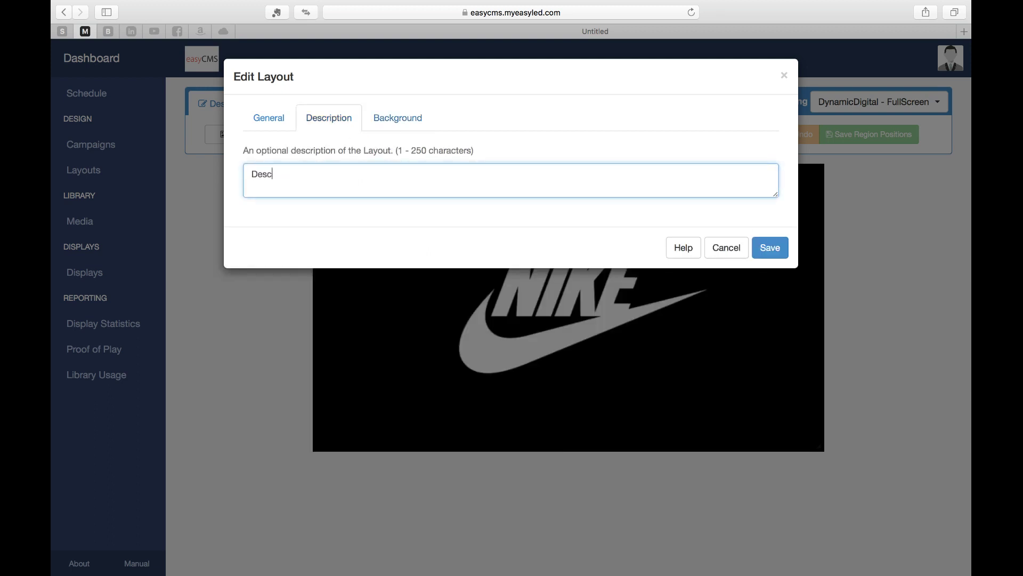
text(ription de mon Layout)
click(285, 121)
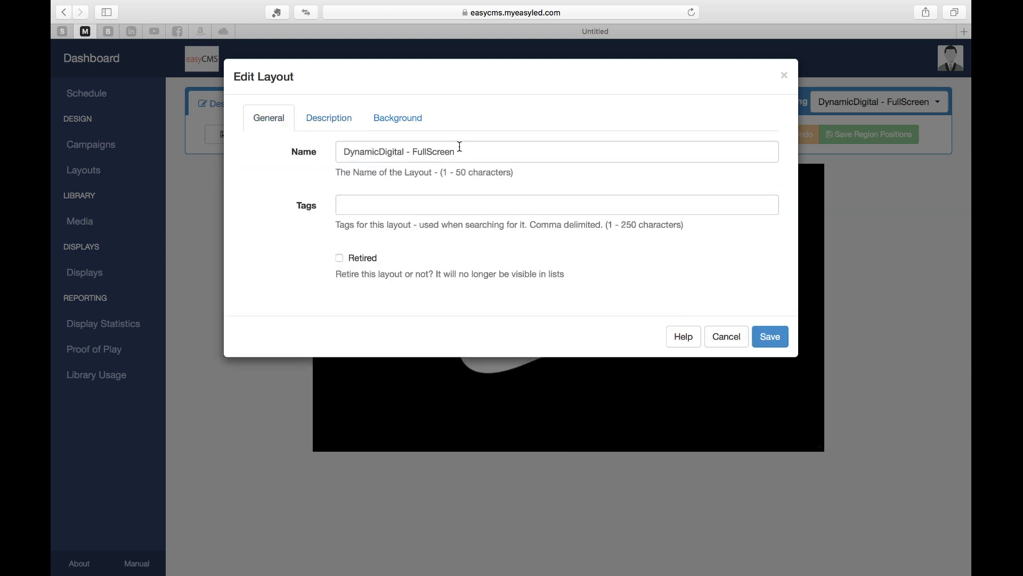
click(780, 338)
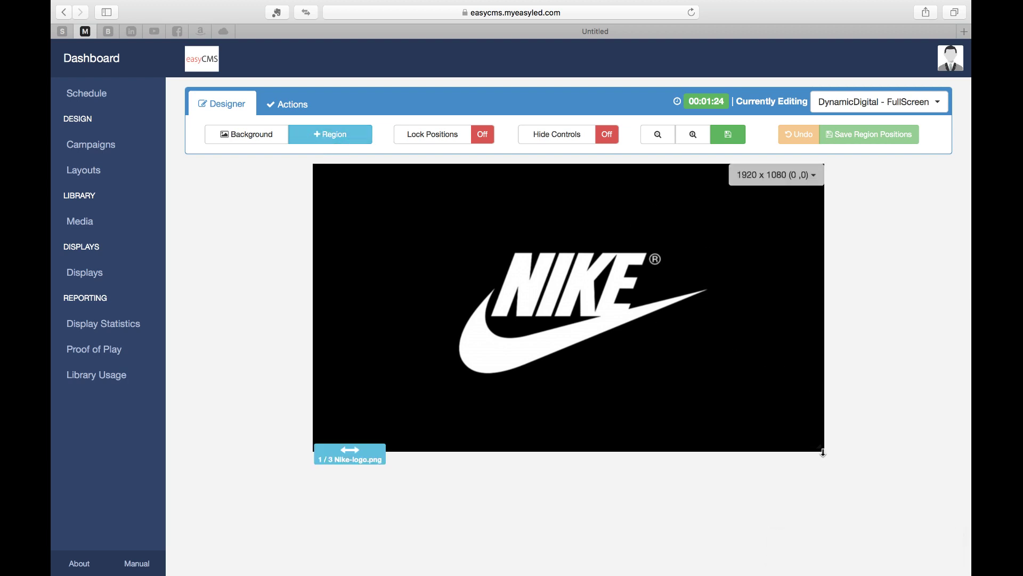
Step: Shrink the full-screen media region to about 634 x 358 in the upper-left corner of the layout
drag(822, 449, 629, 326)
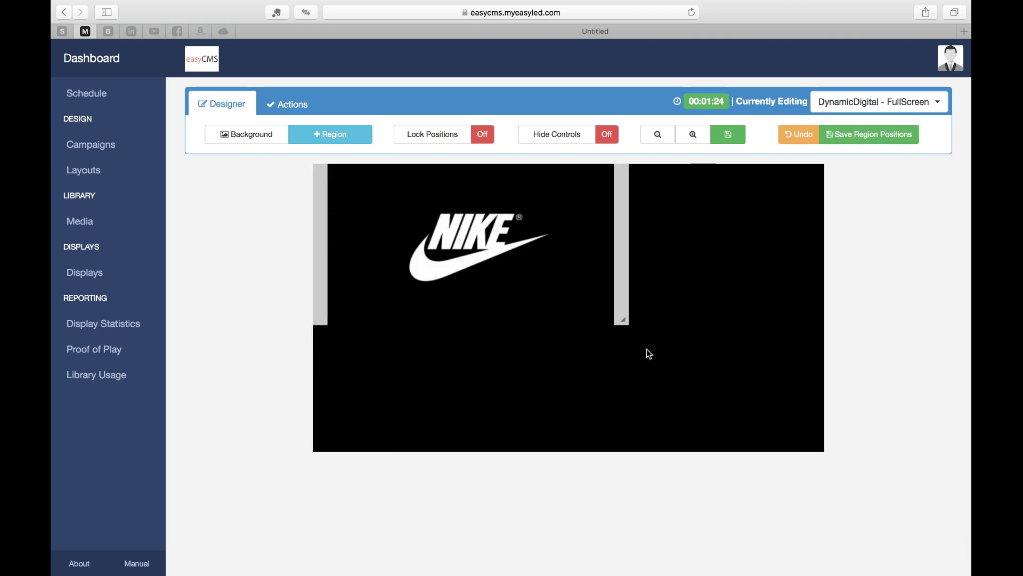
drag(623, 326, 482, 226)
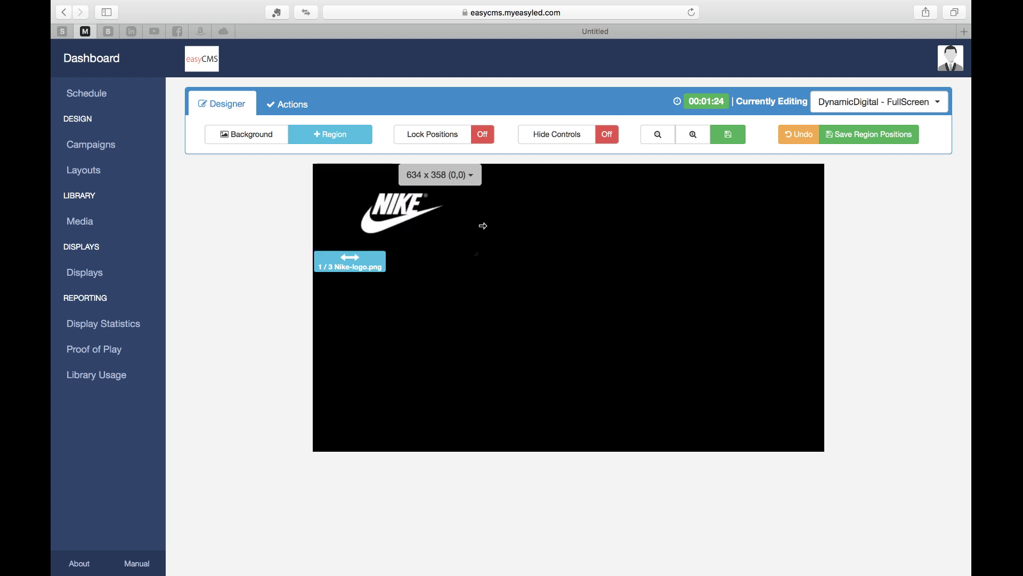
double_click(430, 230)
drag(498, 261, 490, 160)
scroll(795, 481, down, 3)
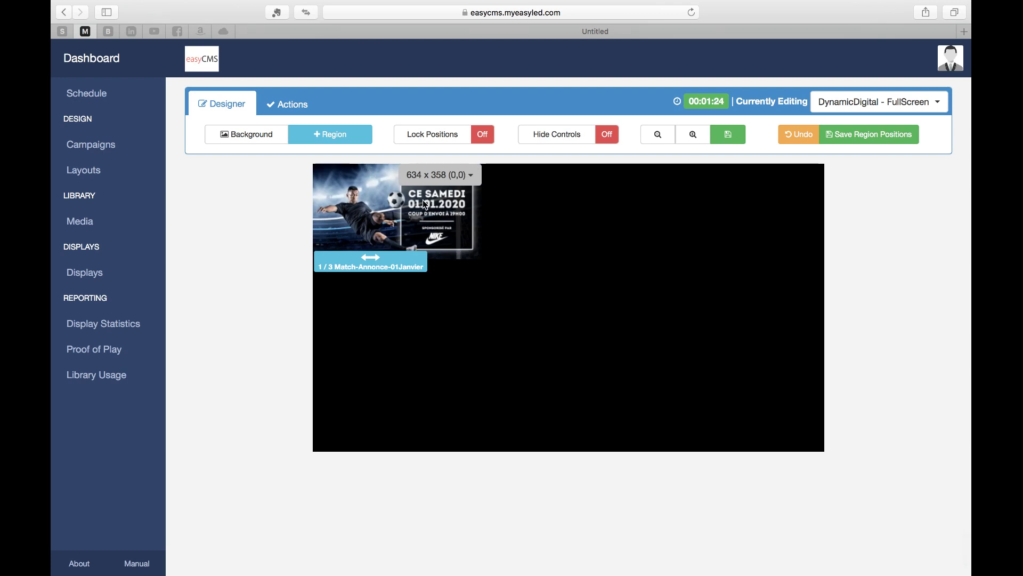
mouse_move(430, 205)
mouse_down()
mouse_move(582, 259)
mouse_move(497, 246)
mouse_move(442, 205)
mouse_up()
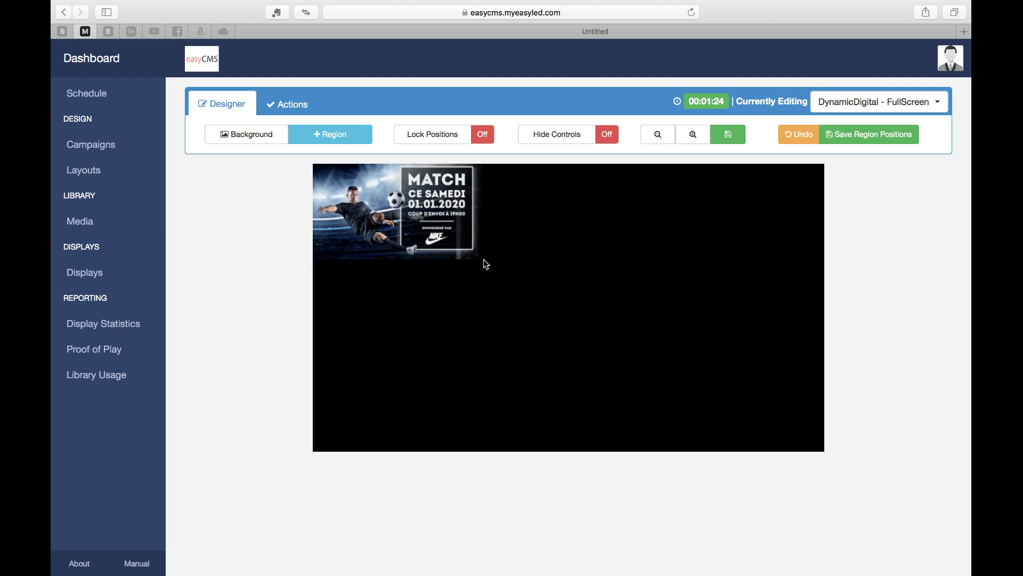
Step: Stretch the media region to fill the whole 1920 x 1080 layout and turn on Lock Positions
drag(480, 259, 640, 463)
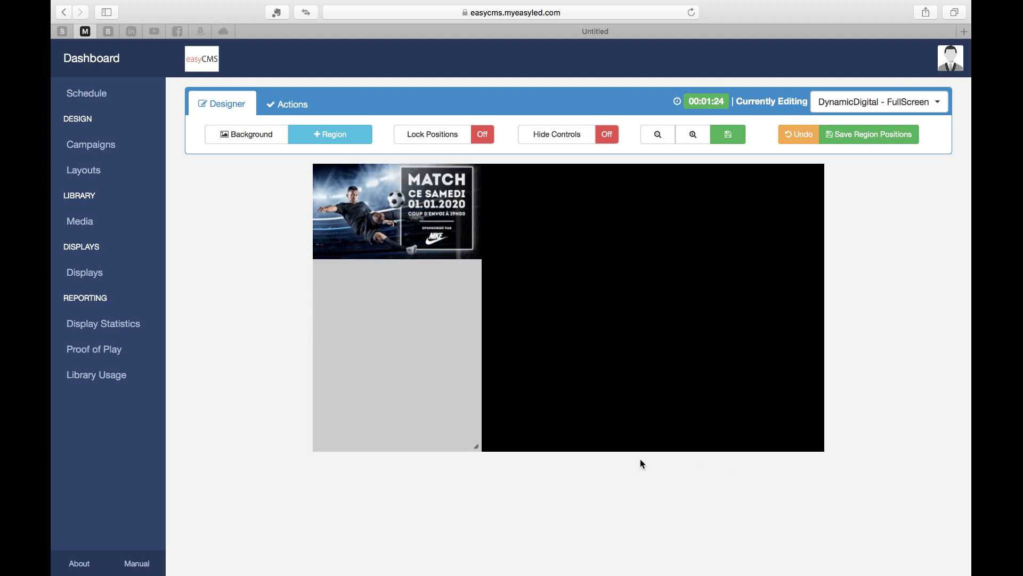
drag(482, 447, 882, 459)
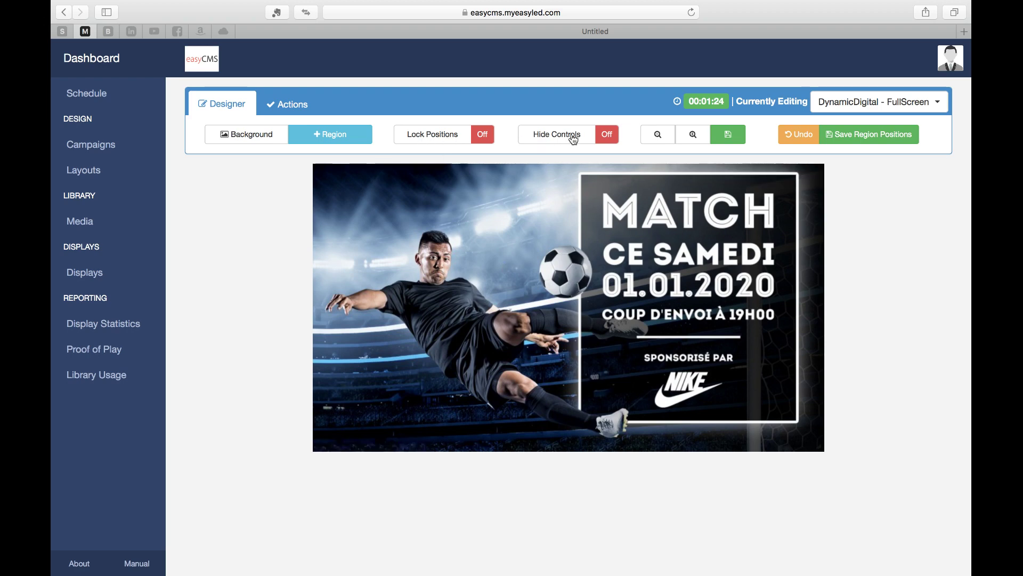
click(466, 137)
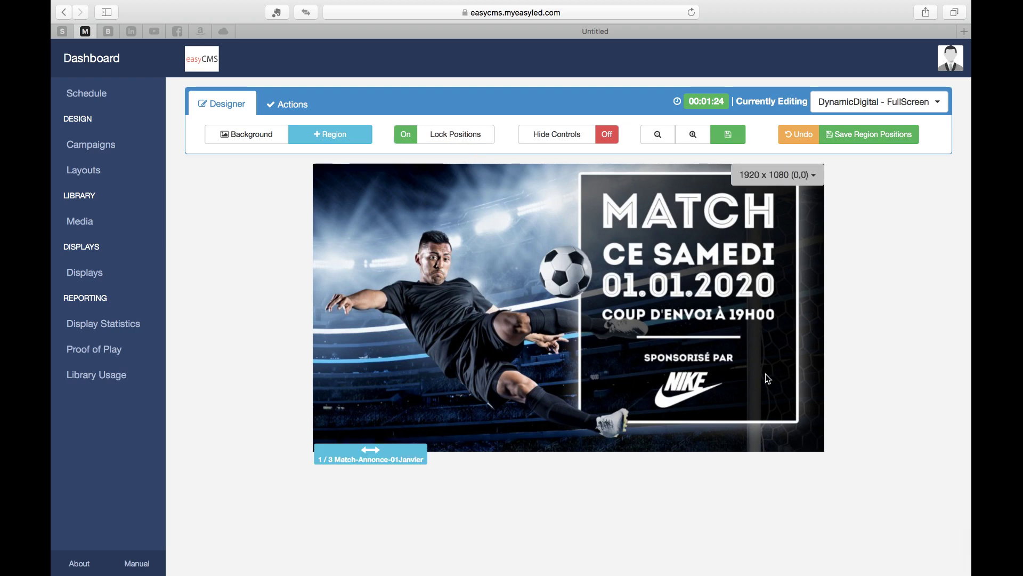
Step: Toggle Hide Controls on and off to compare the region overlays, leaving the option turned on
click(568, 140)
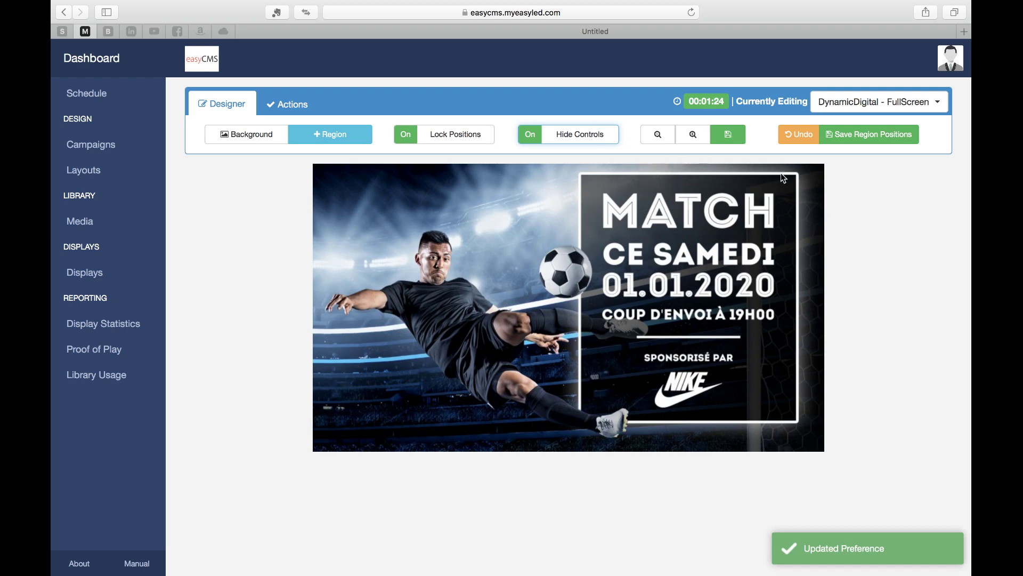
click(581, 142)
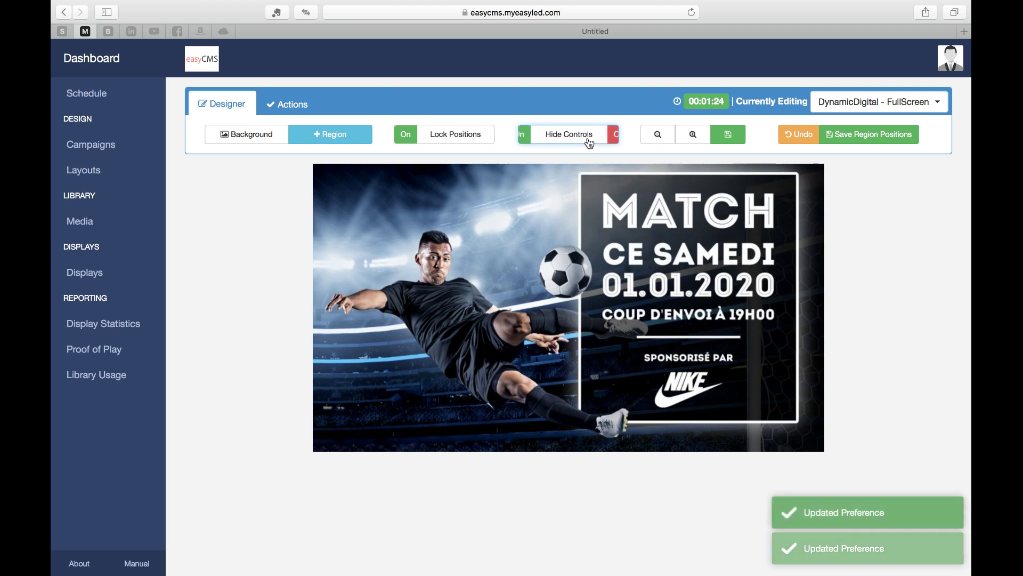
click(589, 141)
click(574, 137)
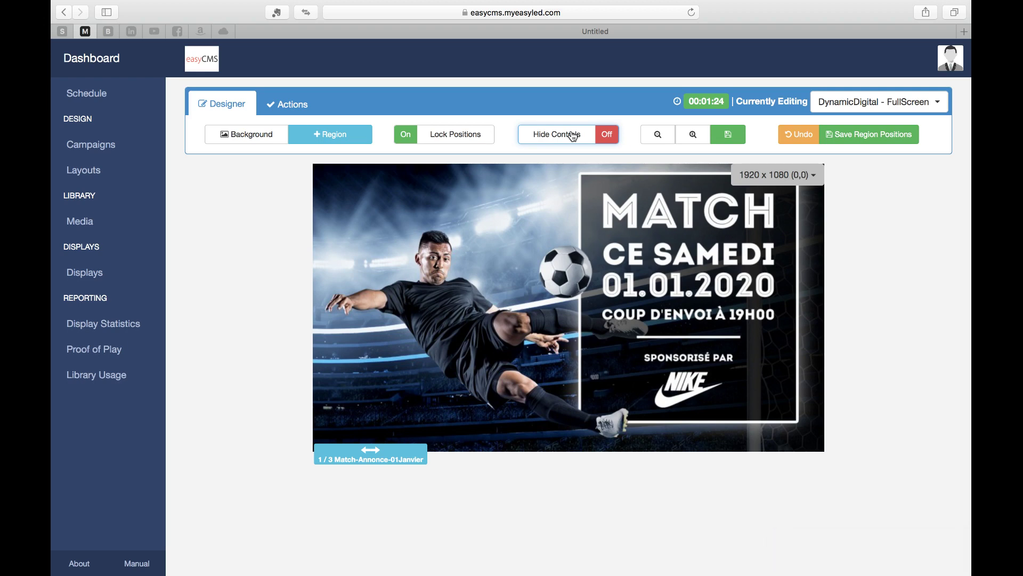
click(573, 135)
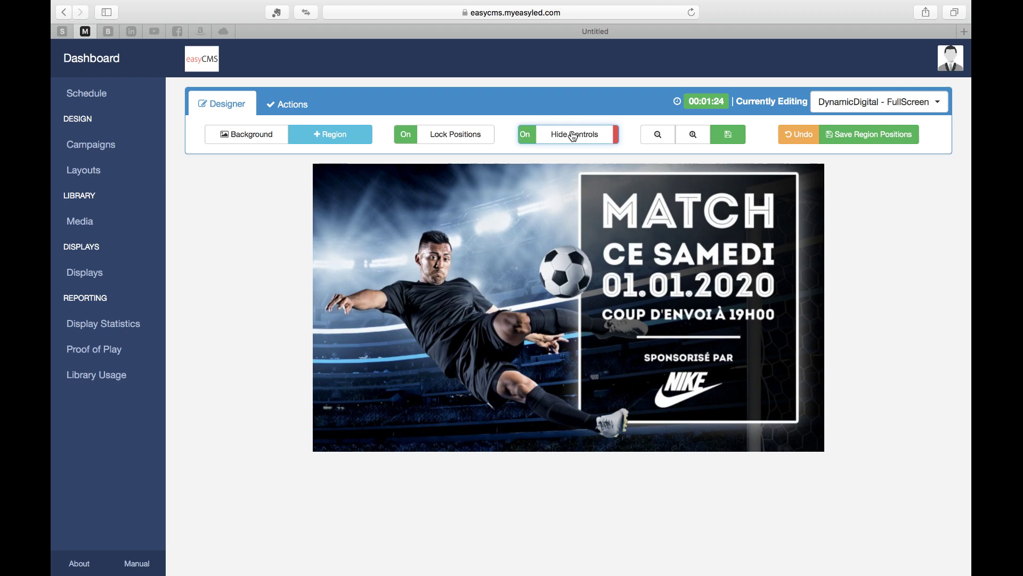
Step: Try smaller and larger designer canvas sizes, and save the size one level above the original as the default
click(660, 138)
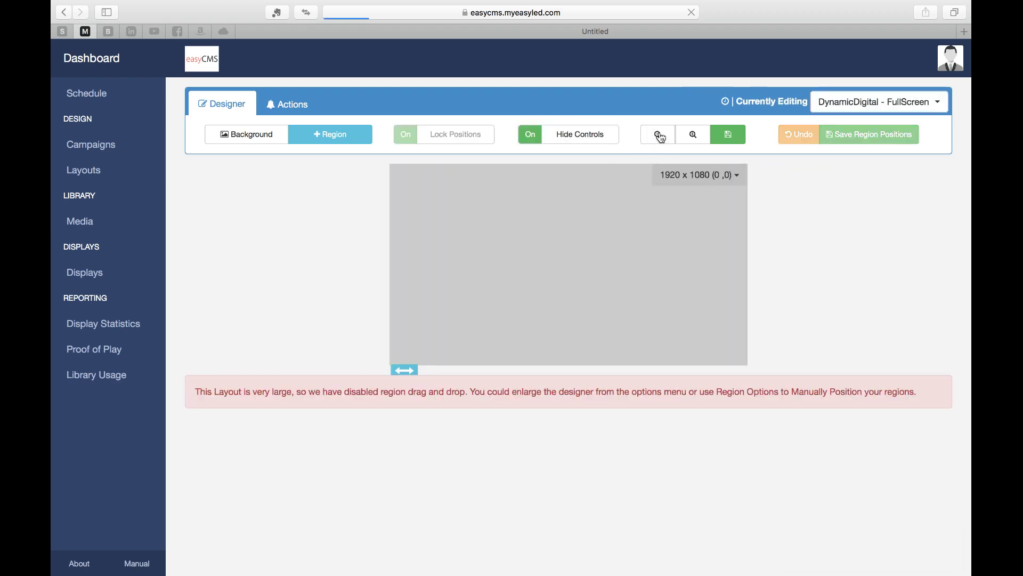
click(698, 137)
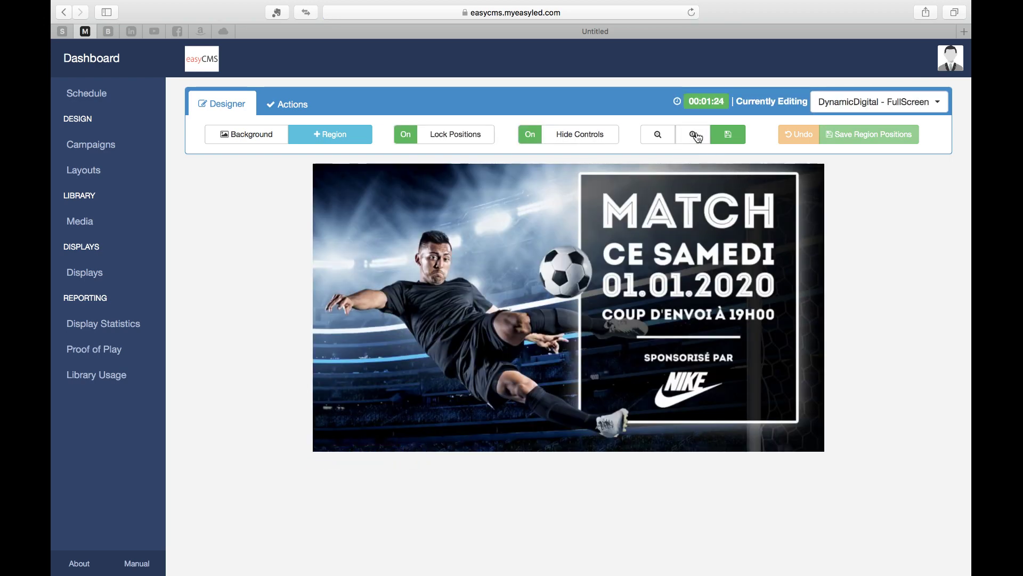
click(699, 138)
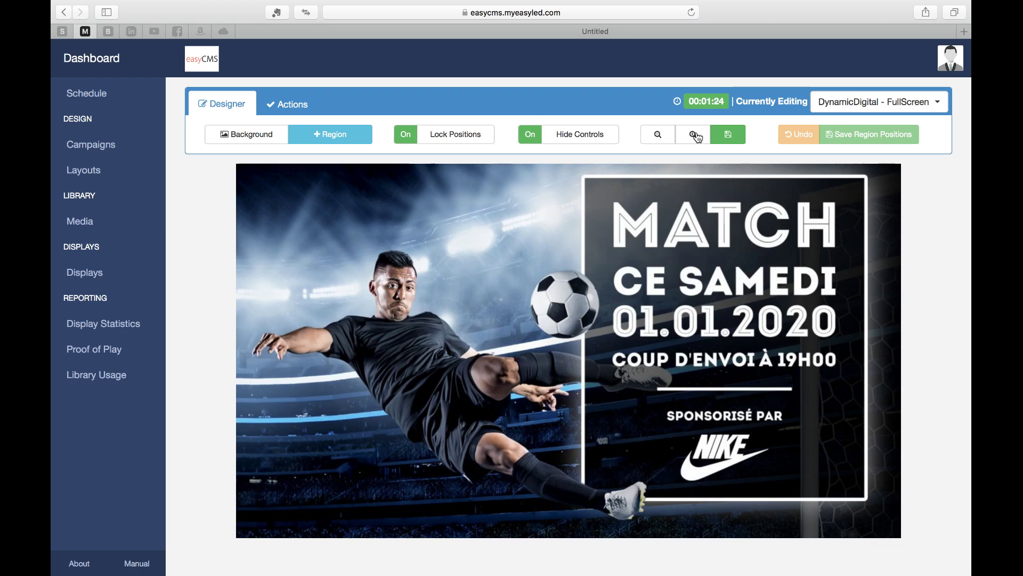
click(698, 138)
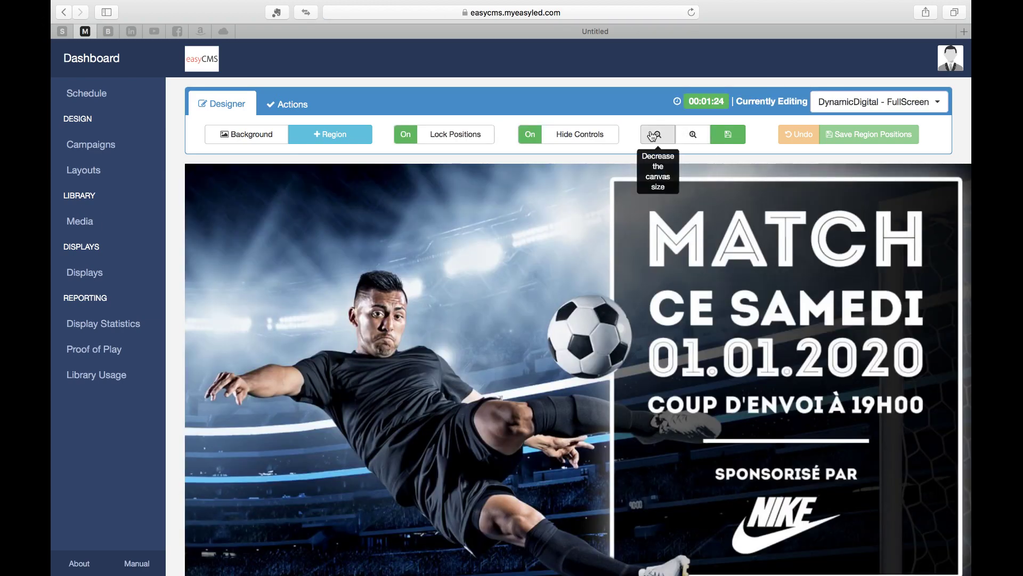
click(653, 135)
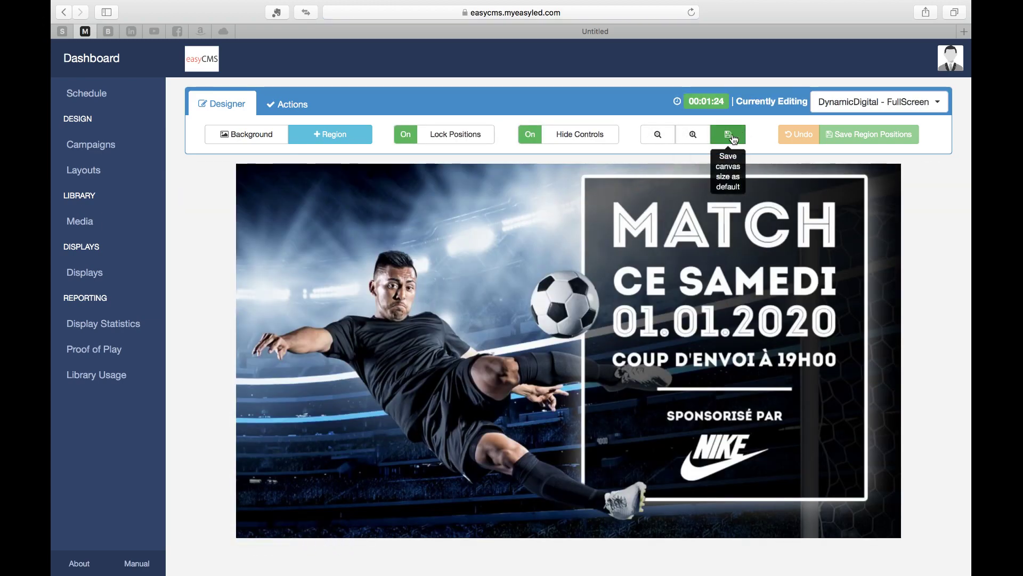
click(733, 137)
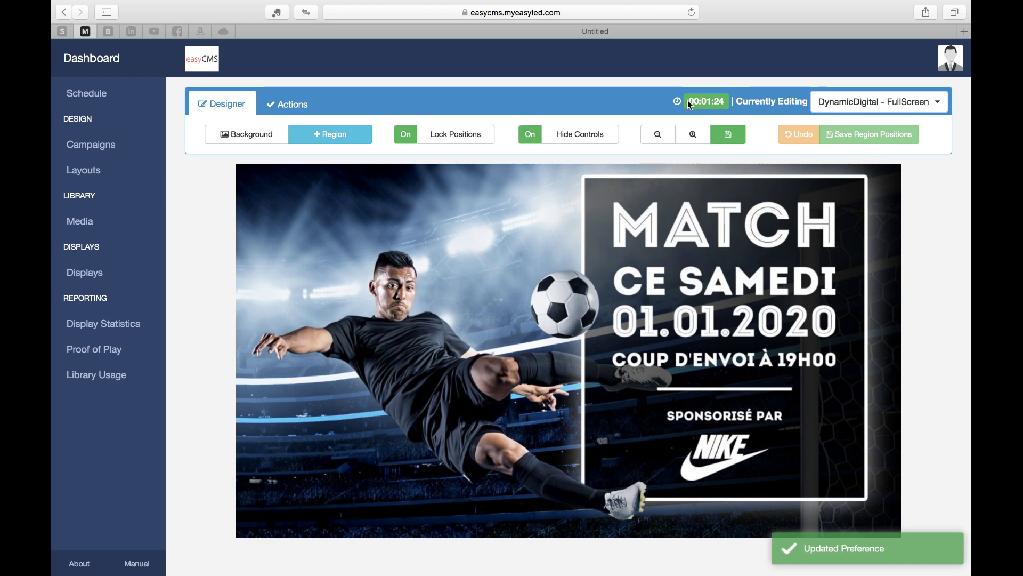
Step: Check the layout's total duration, run a preview of the layout, close the preview and return to the layout editor
drag(689, 101, 724, 100)
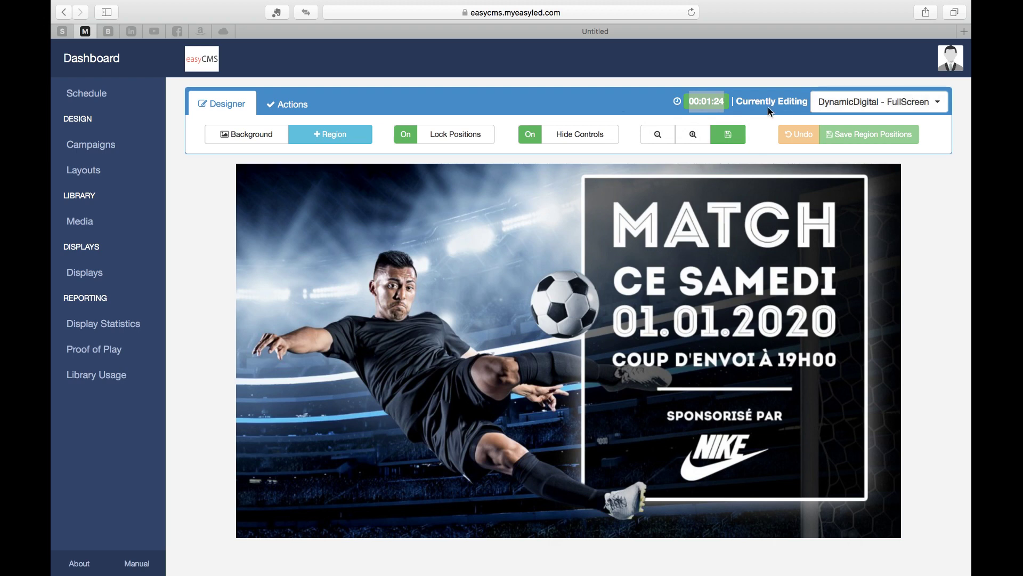
click(738, 104)
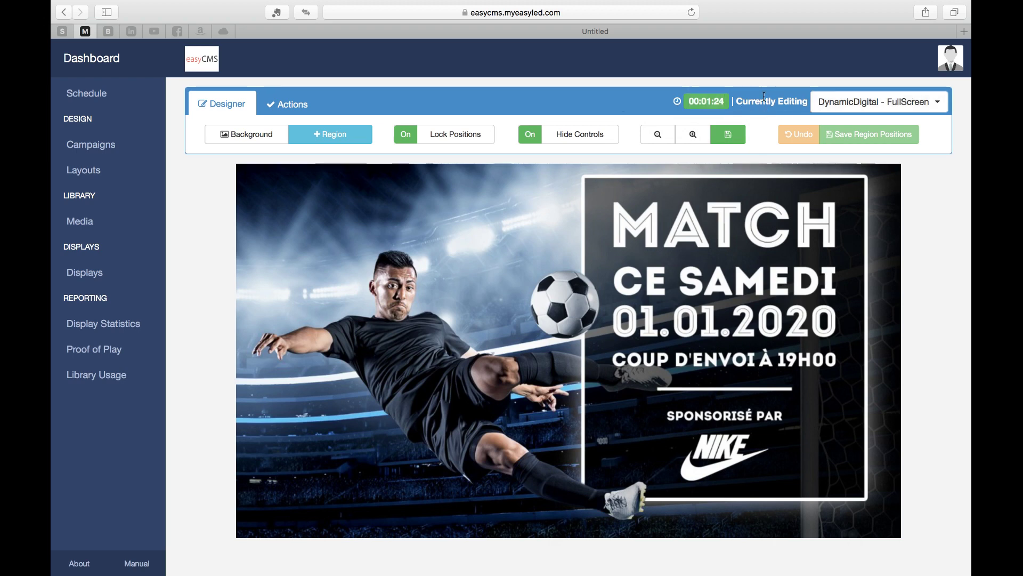
click(279, 105)
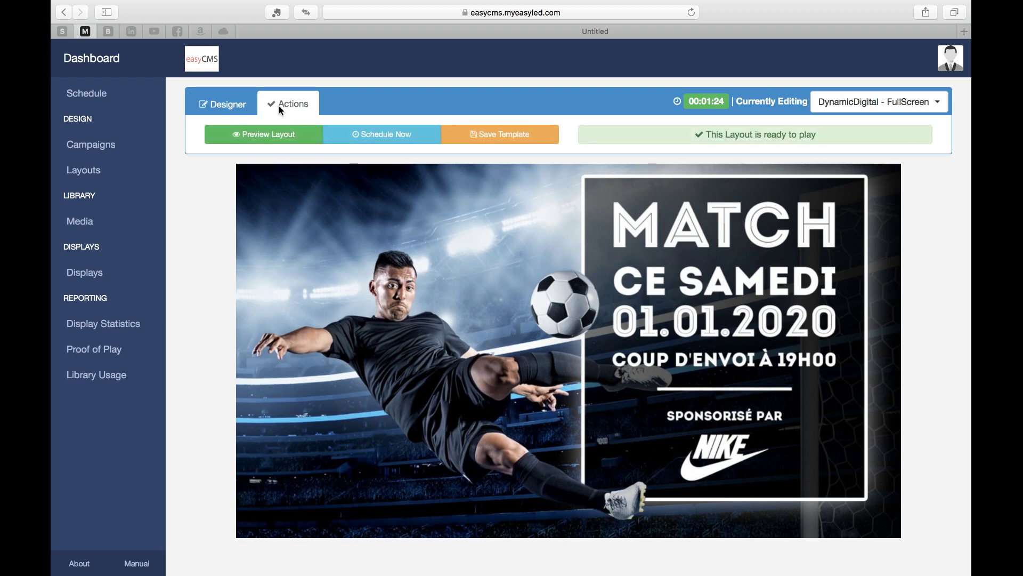
click(266, 131)
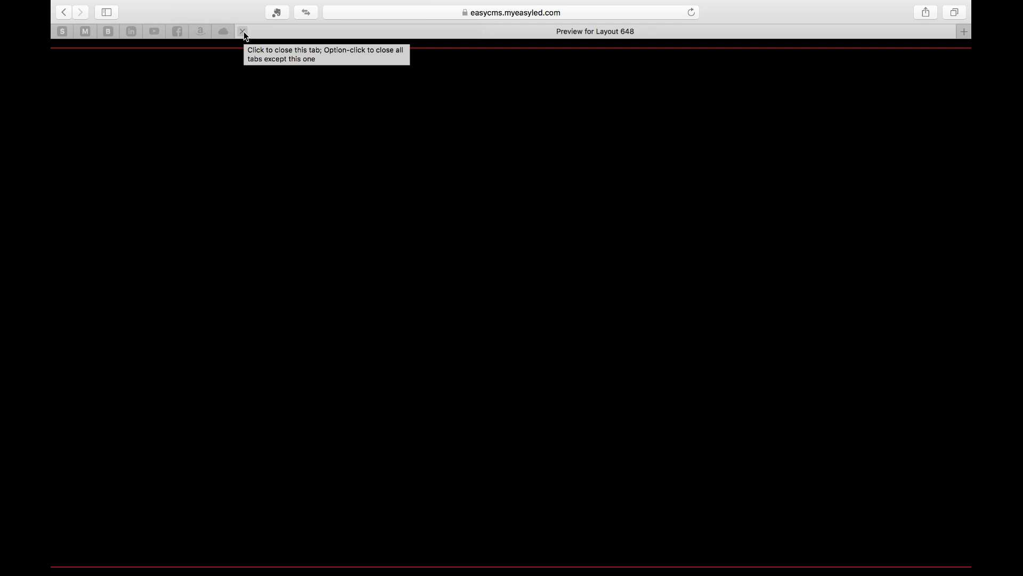
click(243, 32)
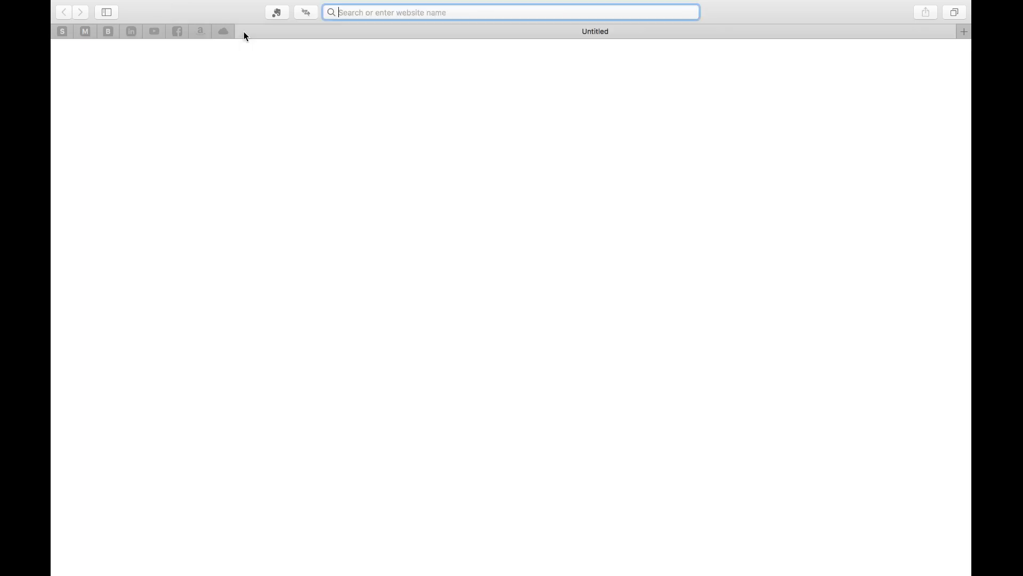
click(86, 31)
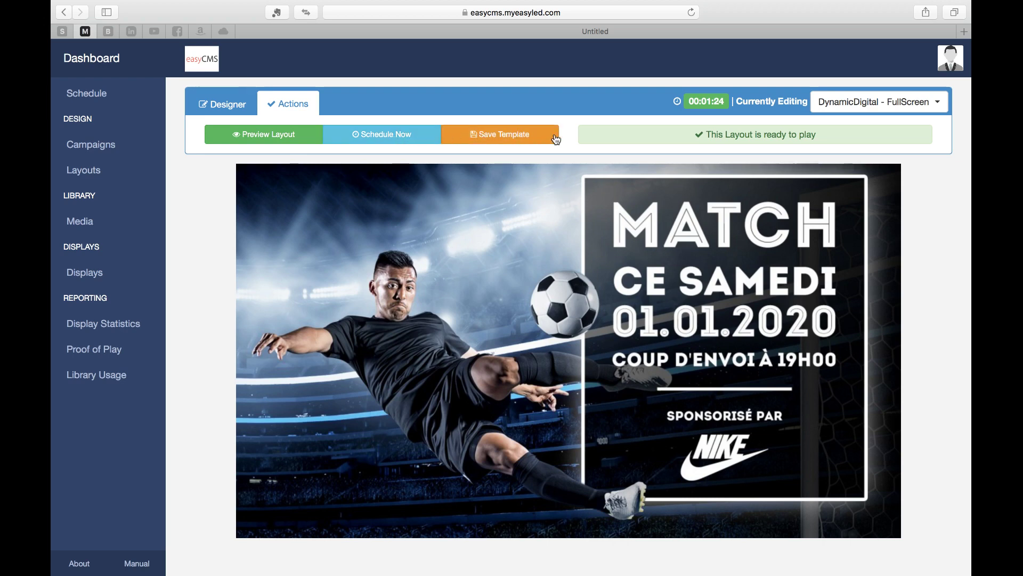
Step: Return to the designer options and view the list of layouts available for editing, keeping the current one
click(218, 112)
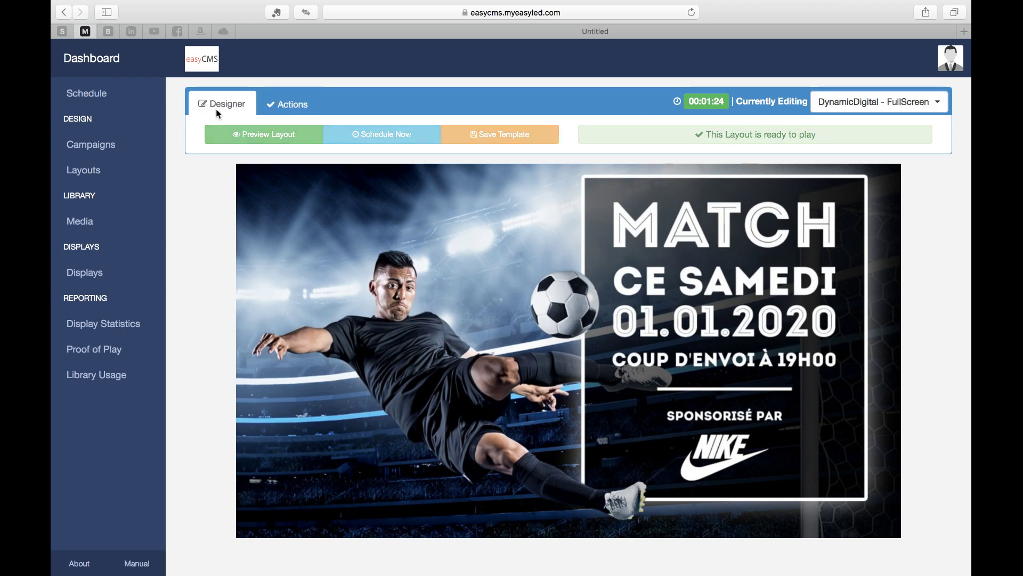
click(858, 114)
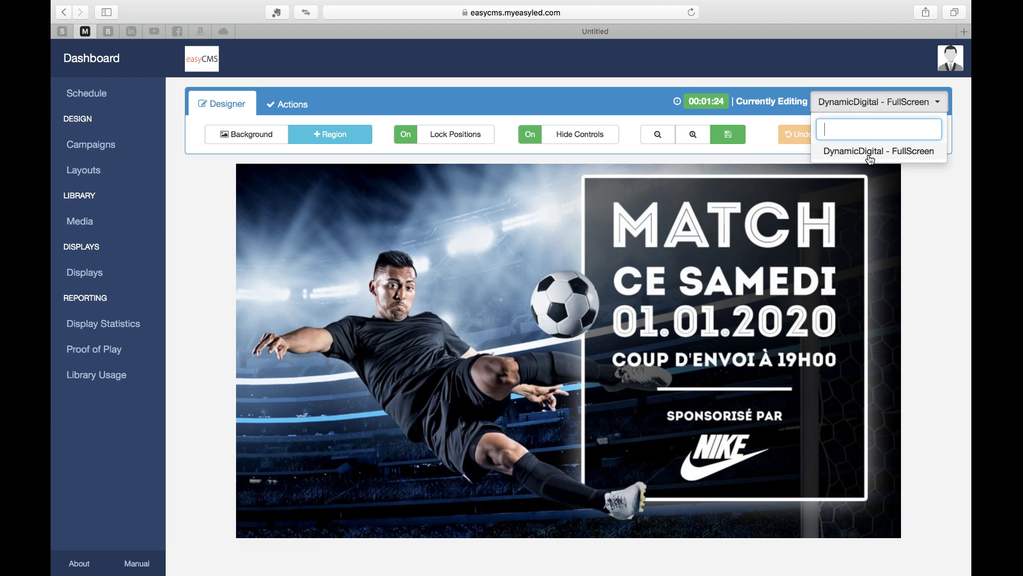
click(947, 202)
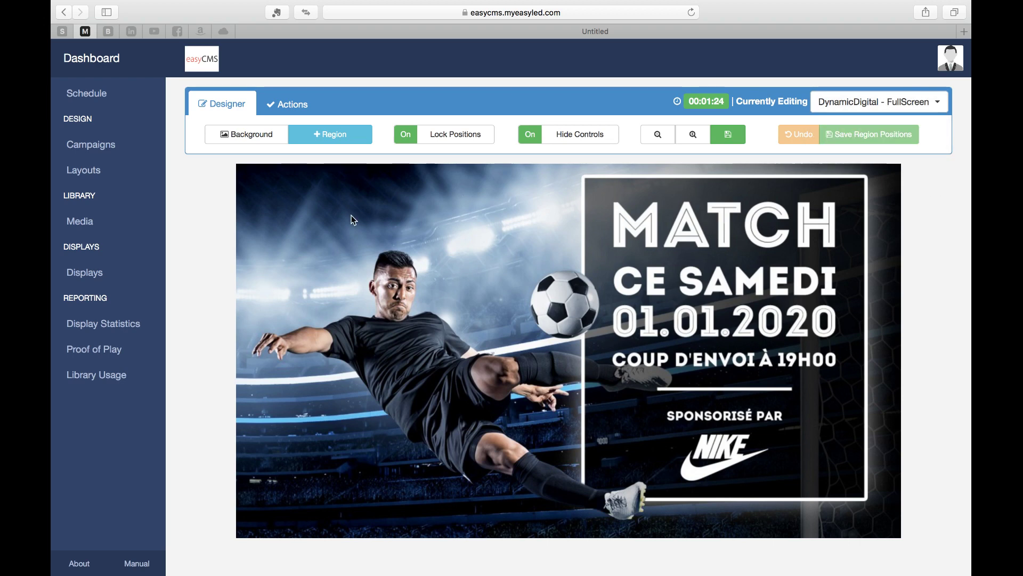
Step: Add a new layout named "DynamicDigital-PleinEcran (Totem)" with the 1080p HD Portrait resolution and save it
click(94, 181)
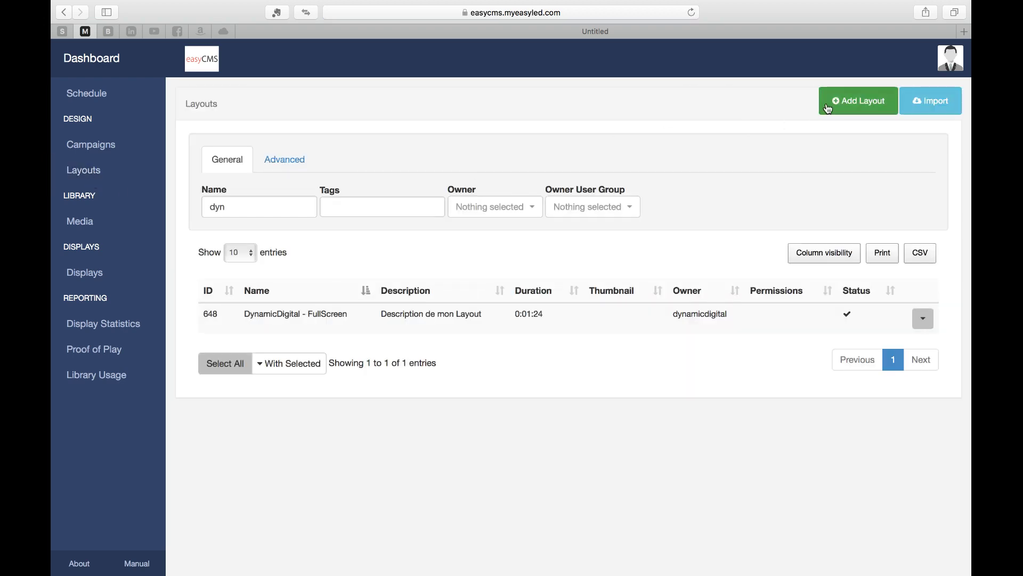
click(829, 108)
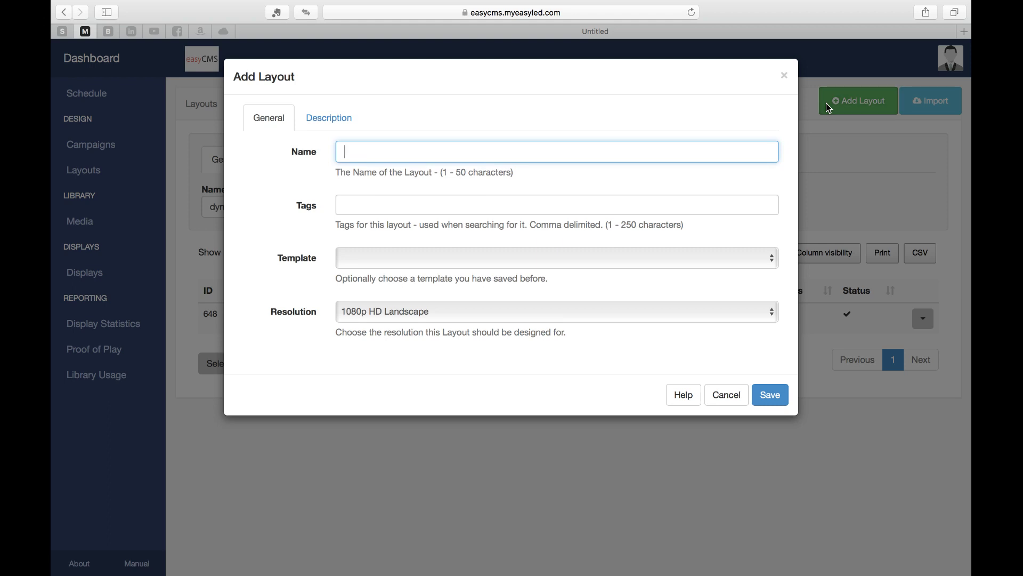
text(Dyna)
text(micDigital-PleinEc)
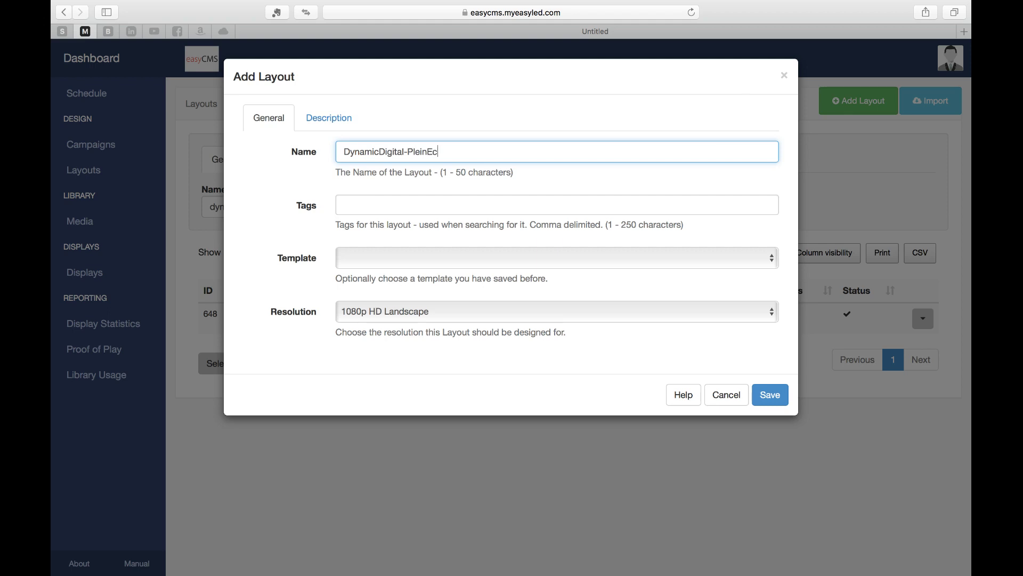
text(ran (Totem)
click(388, 316)
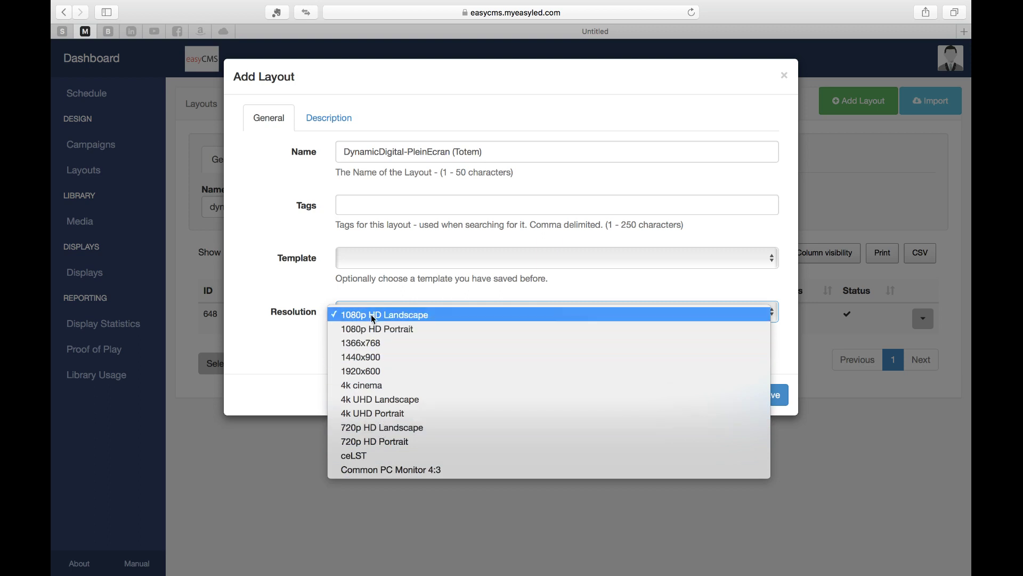
click(373, 327)
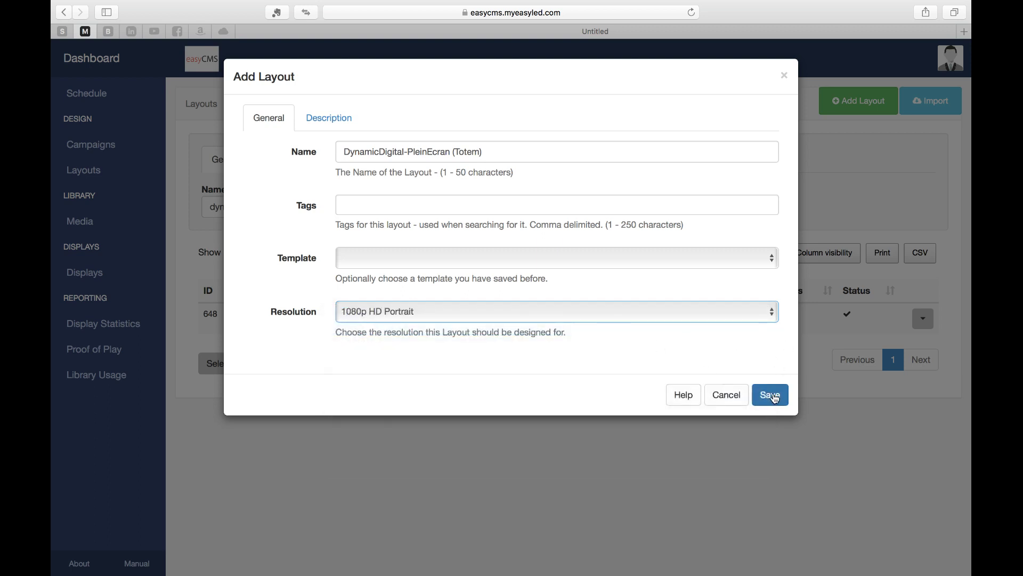
click(772, 394)
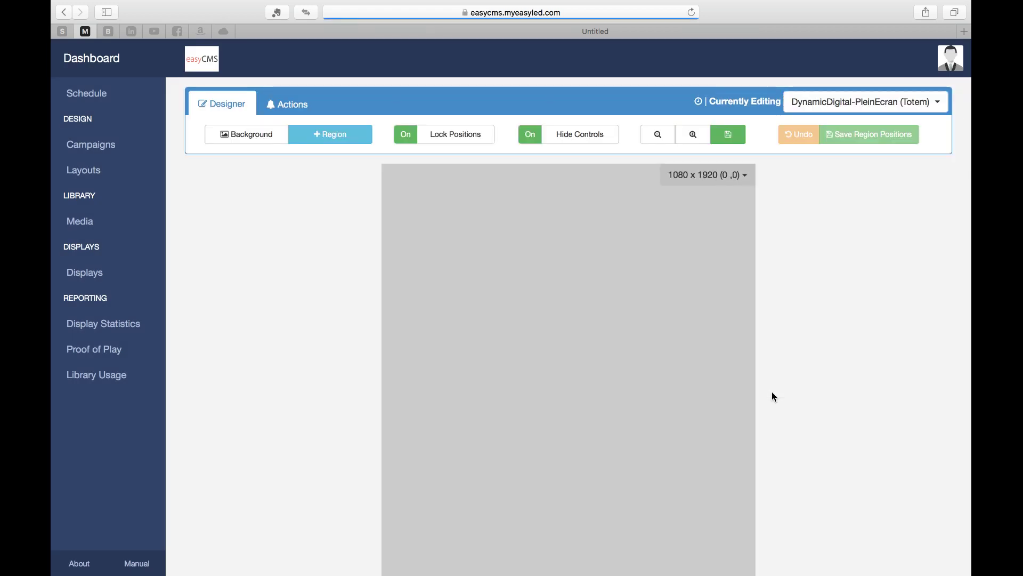
Step: Decrease the designer canvas size until the whole portrait layout fits on the page, and save that size as default
scroll(774, 397, down, 10)
scroll(773, 396, up, 10)
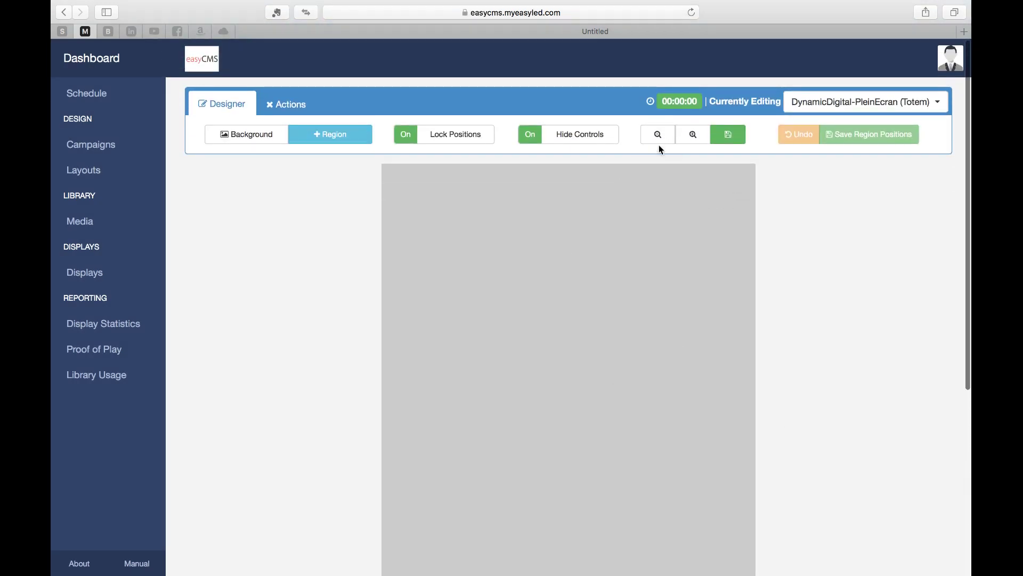
click(657, 140)
click(655, 139)
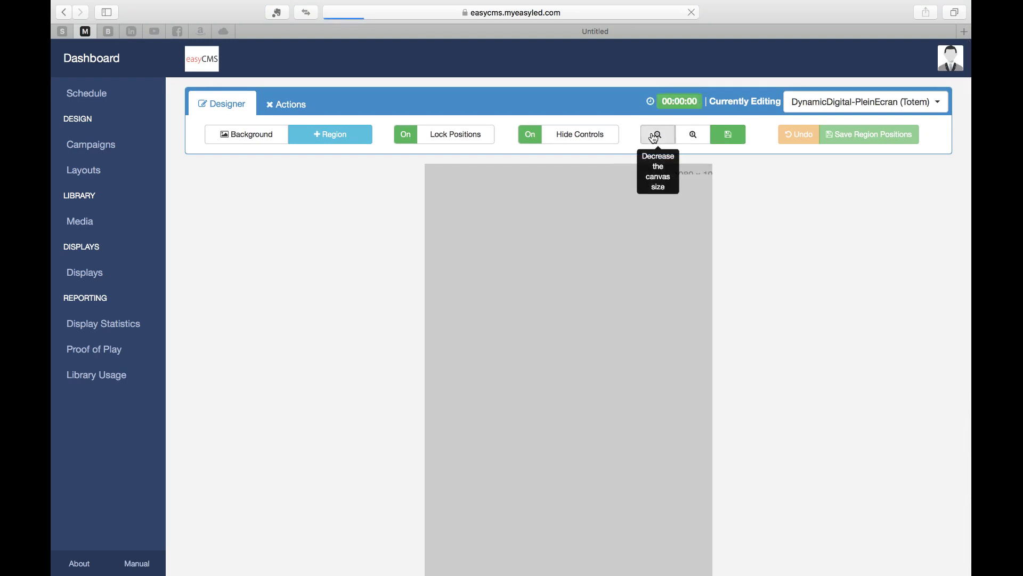
click(727, 139)
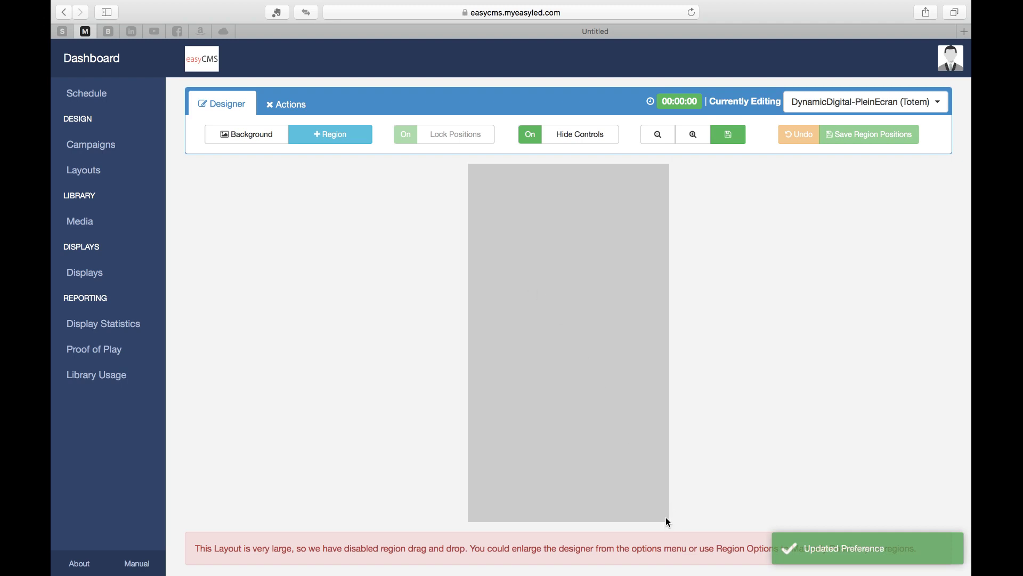
Step: Turn off Hide Controls, enlarge the canvas by one size and turn off Lock Positions for the portrait layout
click(575, 140)
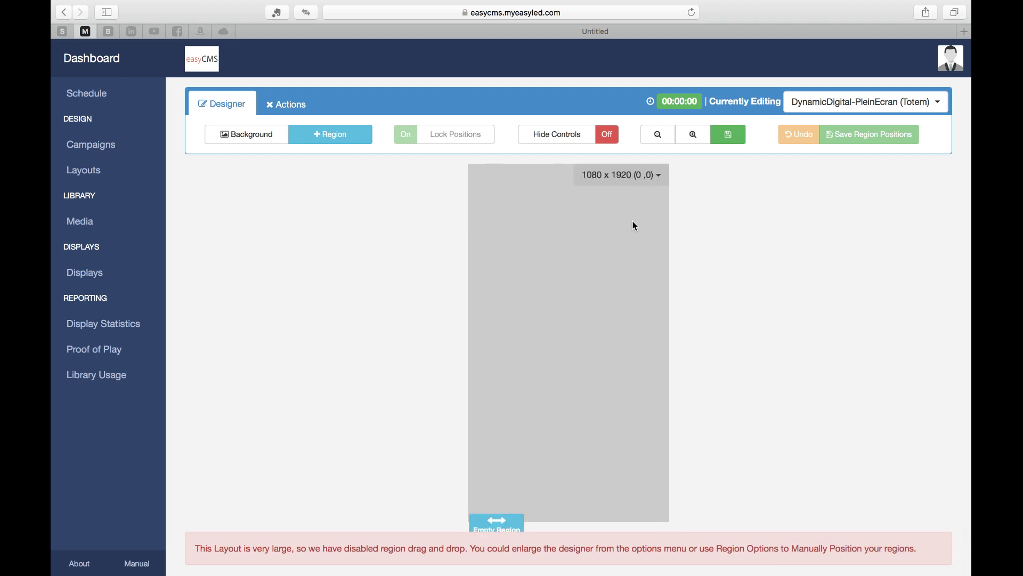
click(592, 138)
click(591, 137)
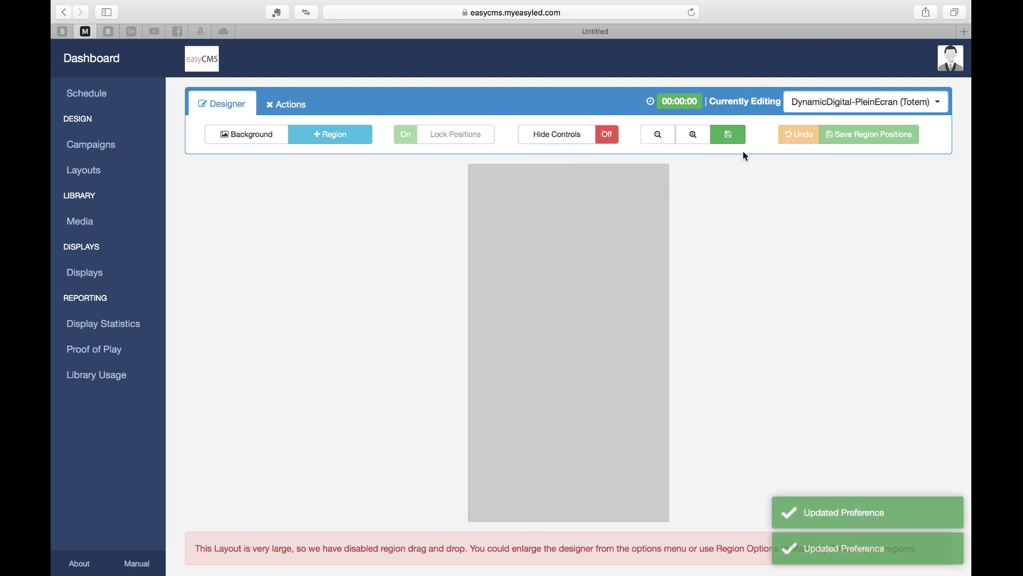
click(695, 133)
click(452, 136)
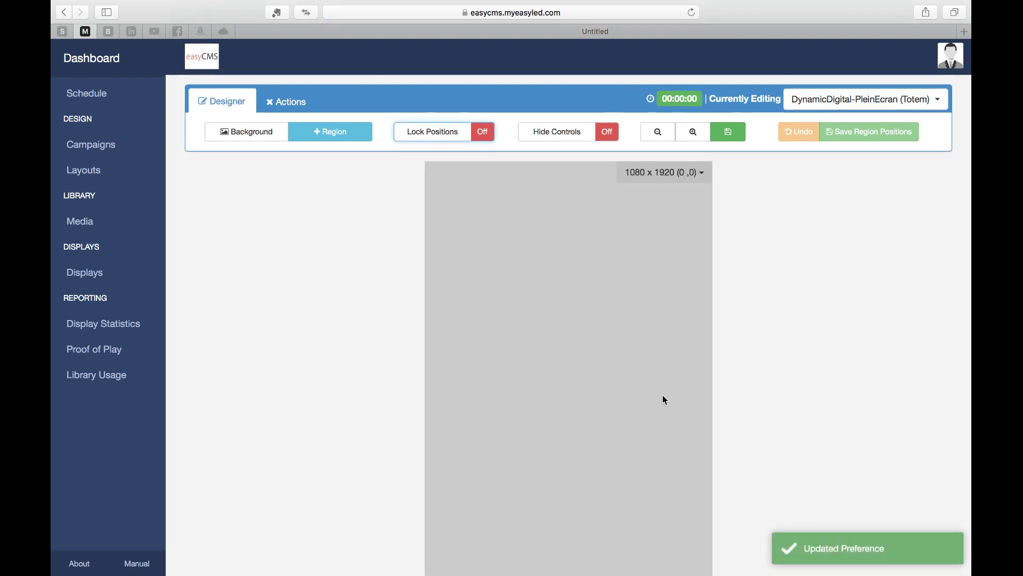
Step: Shorten the empty region to about 1080 x 1246 and move it down to about position (0,214)
scroll(663, 397, down, 3)
drag(705, 552, 714, 371)
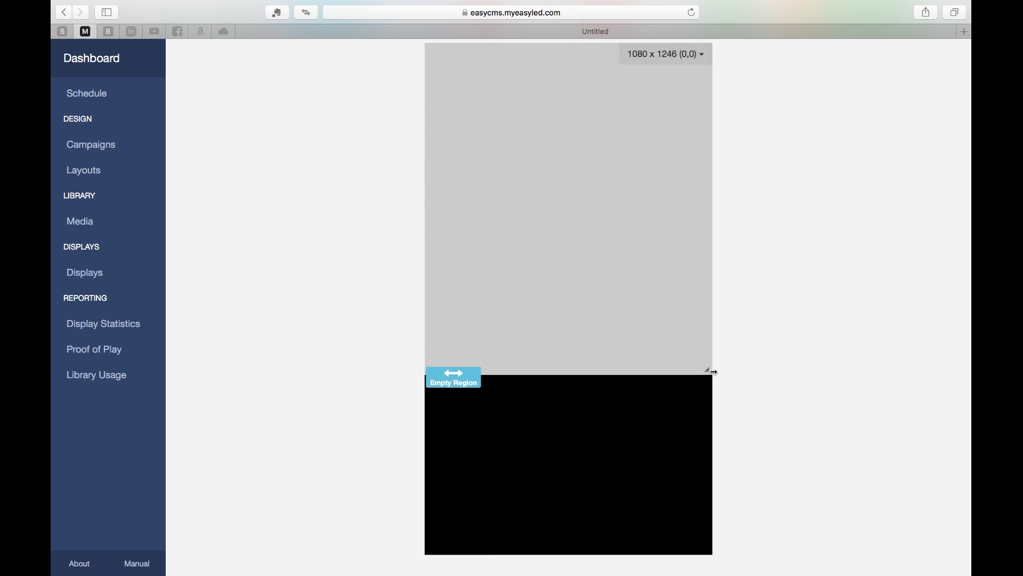
scroll(714, 372, up, 2)
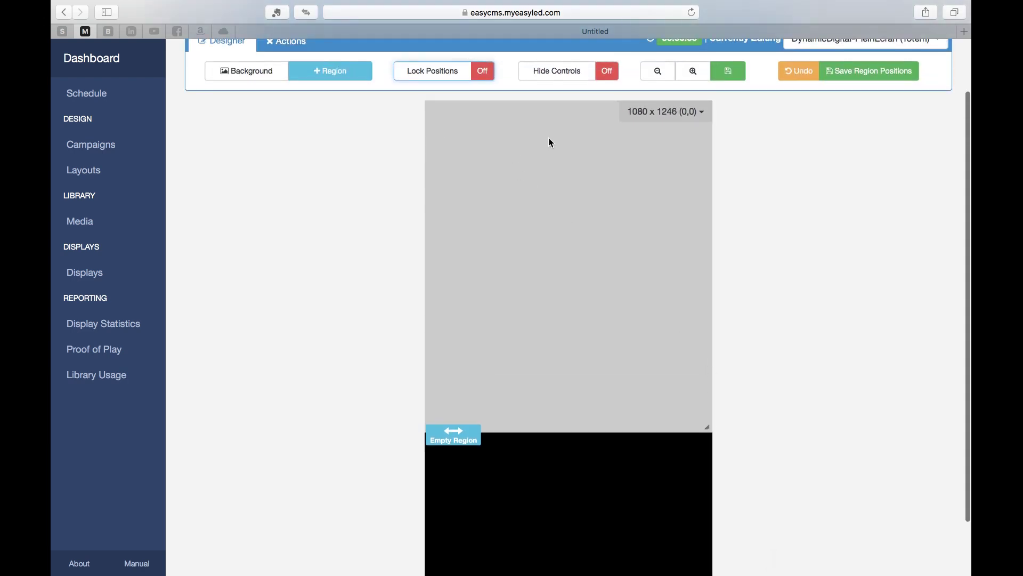
drag(548, 139, 589, 214)
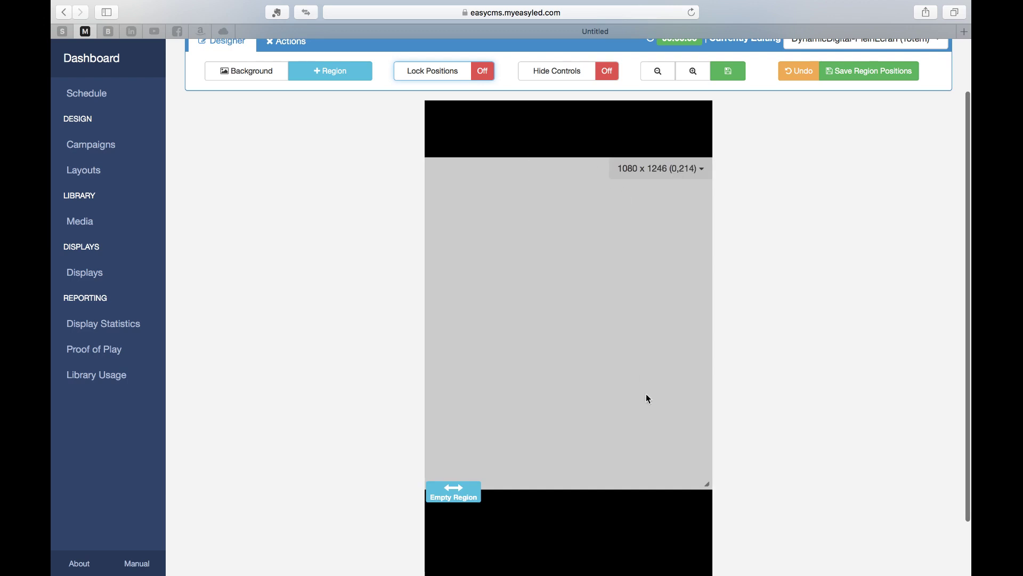
scroll(646, 397, down, 2)
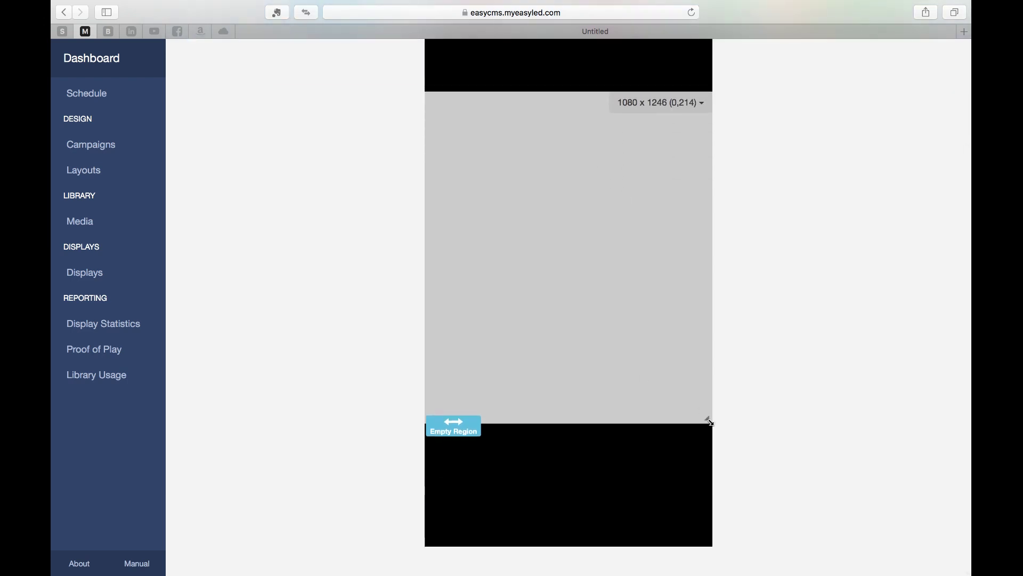
Step: Move the empty region back to (0,0), enlarge it to fill the whole portrait layout, and save the region positions
drag(695, 409, 660, 324)
scroll(653, 295, up, 2)
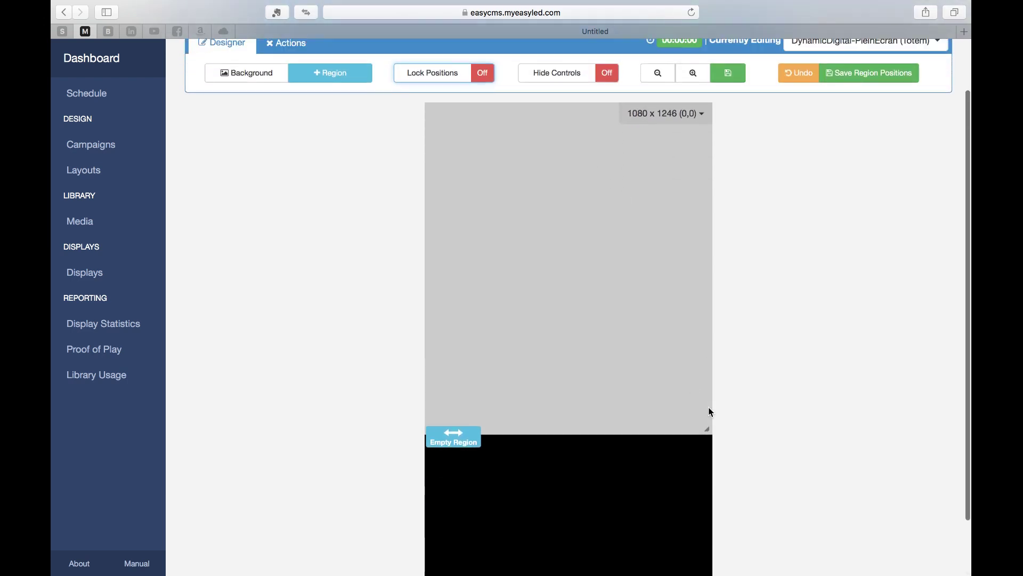
drag(708, 427, 711, 575)
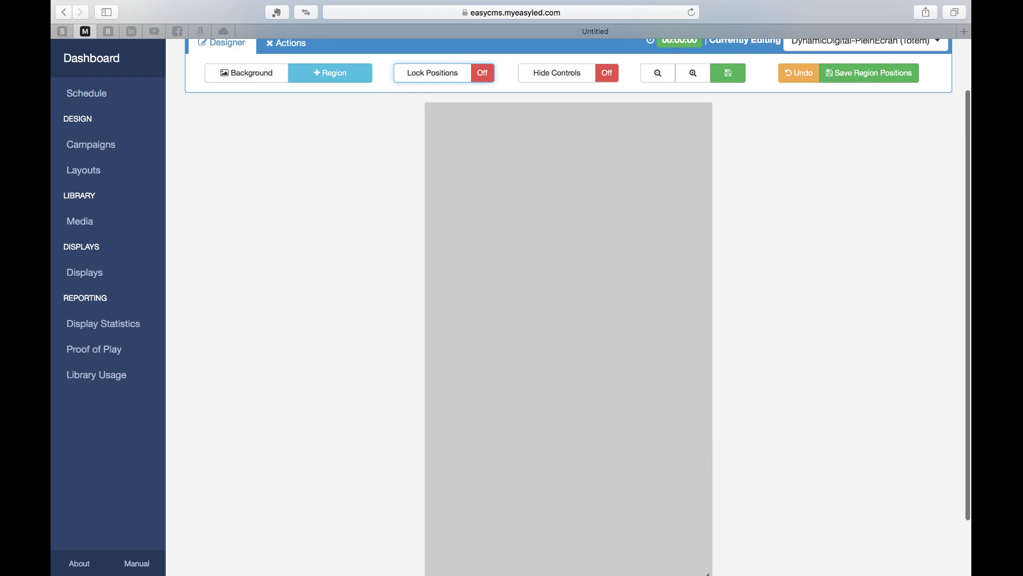
scroll(731, 404, down, 5)
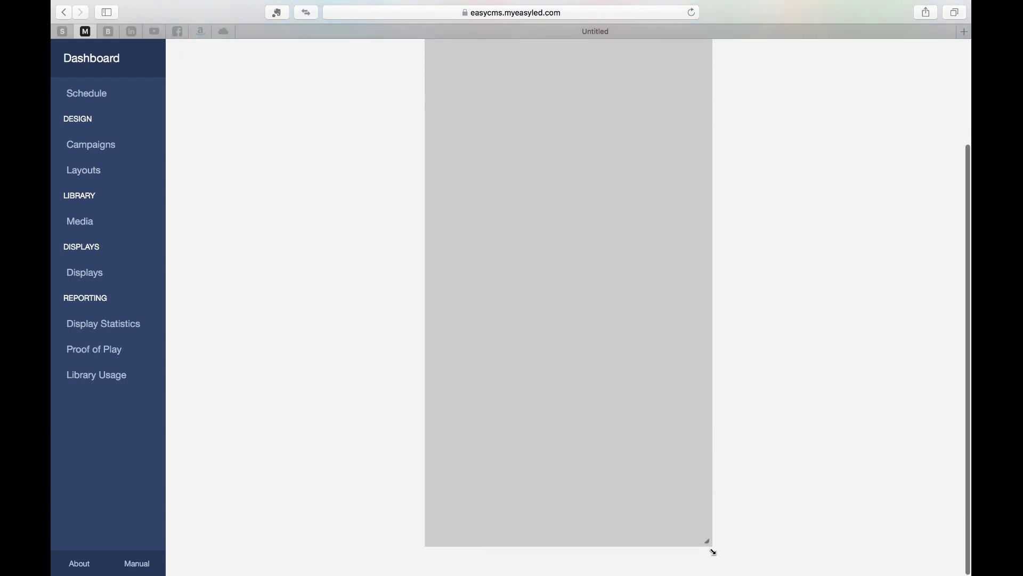
scroll(739, 444, up, 4)
scroll(739, 442, up, 3)
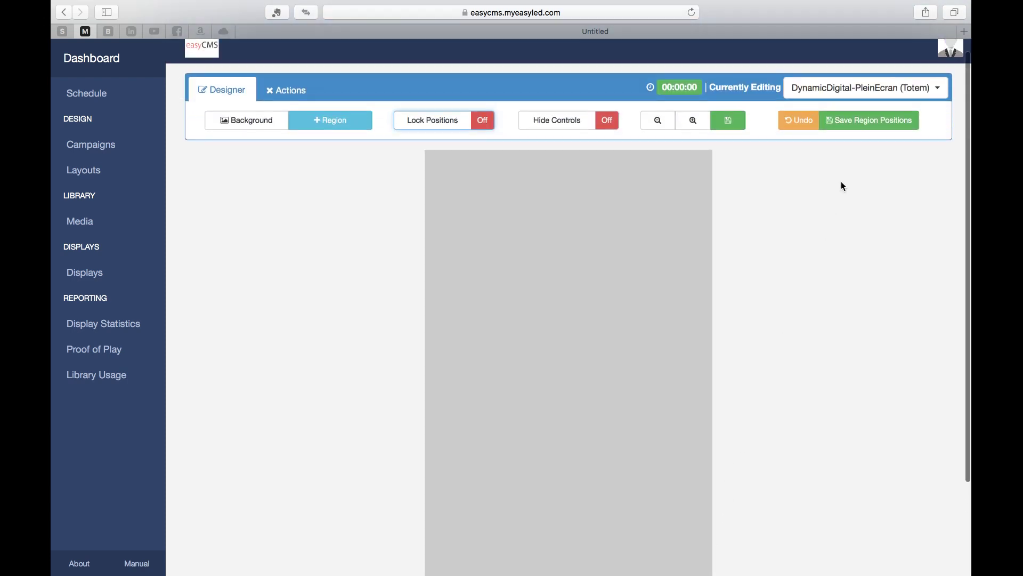
click(852, 123)
Step: Assign fashionShow.jpg from the library to the full-size region and save the timeline order
double_click(660, 202)
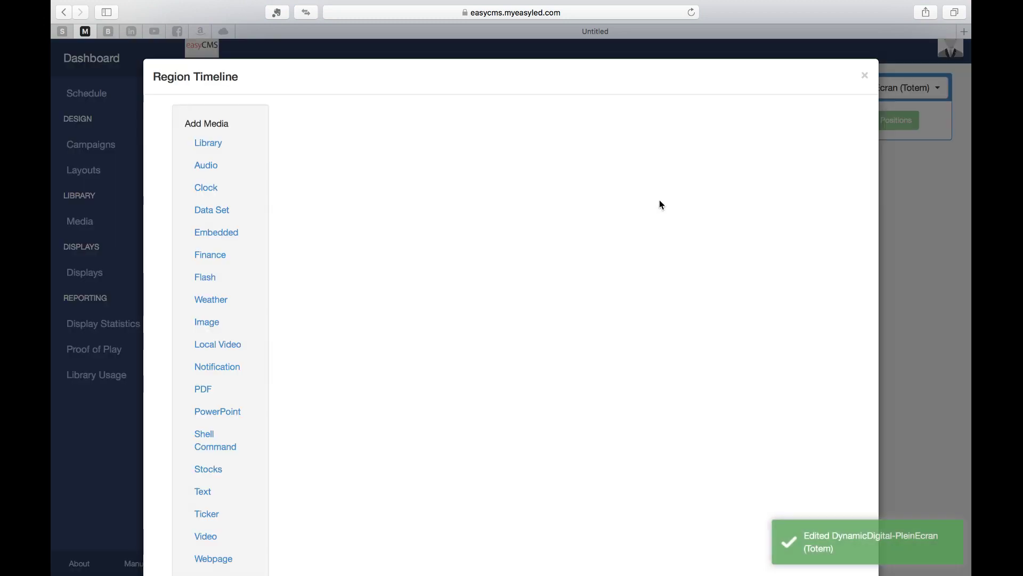
click(201, 145)
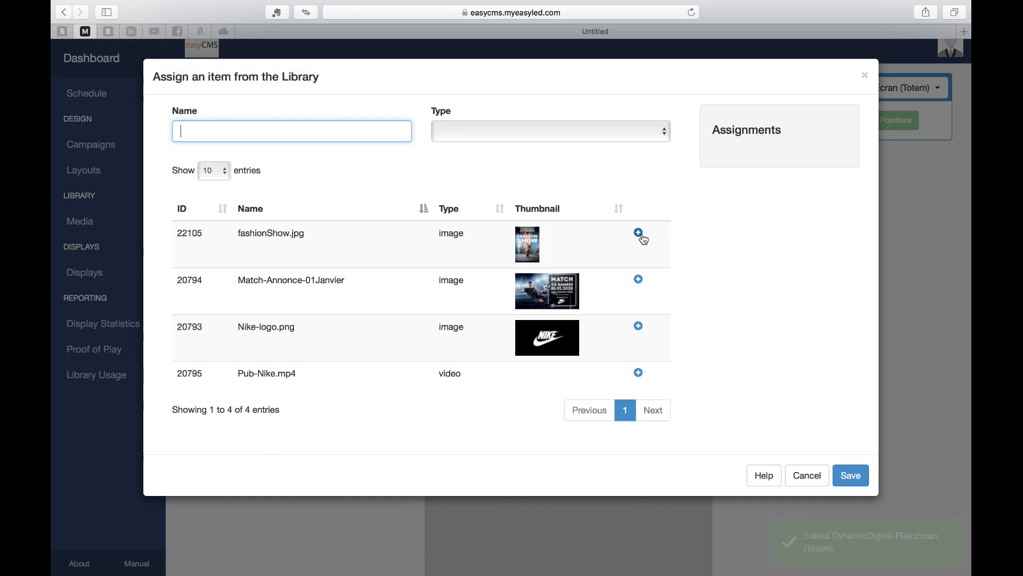
click(638, 233)
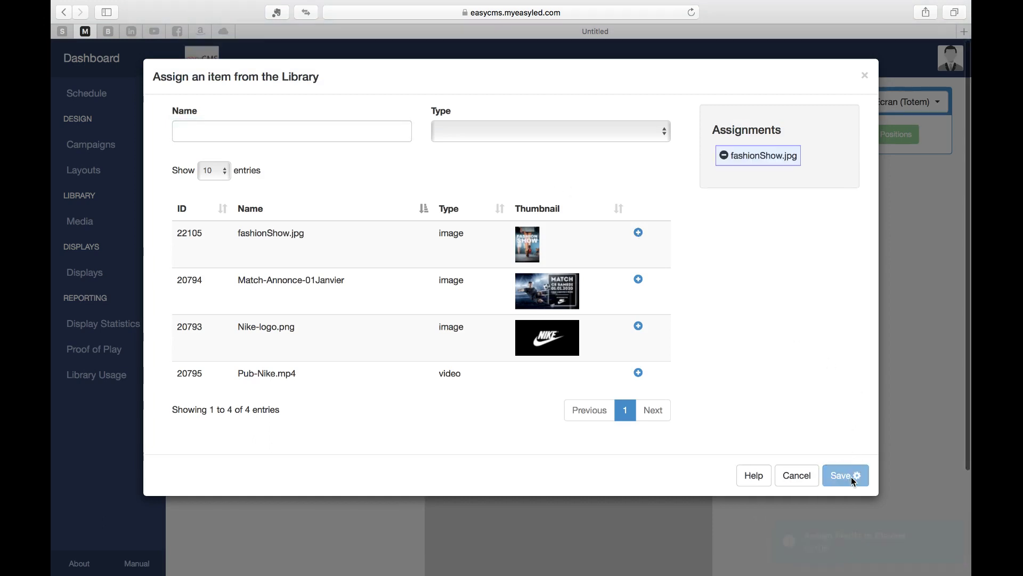
click(850, 475)
scroll(773, 341, down, 3)
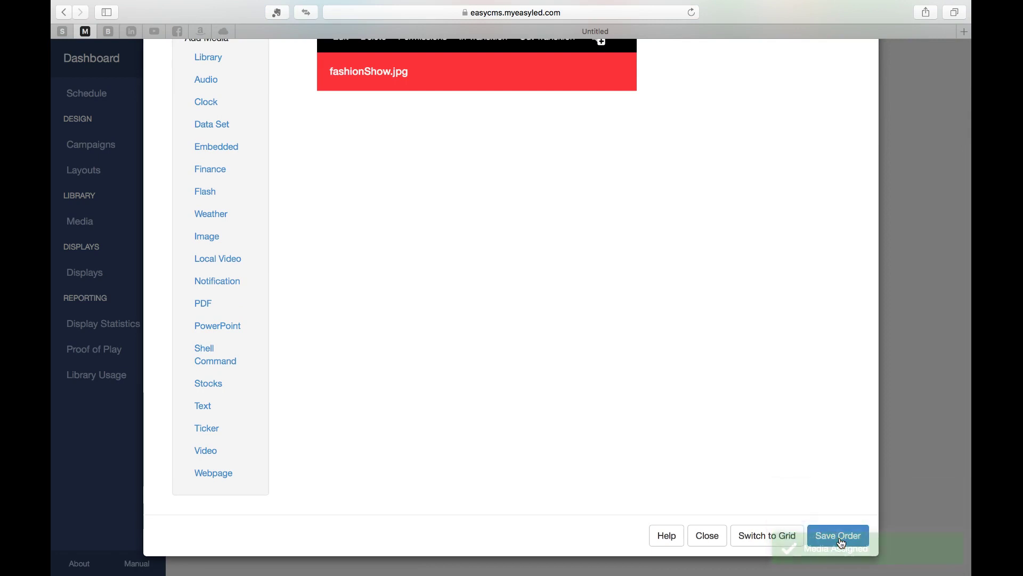
click(841, 537)
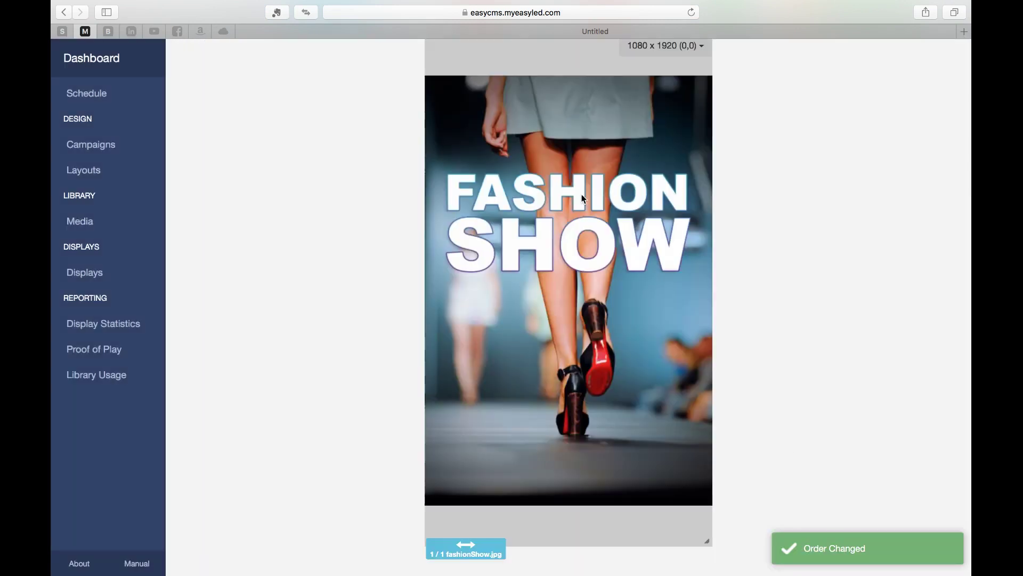
scroll(612, 273, up, 3)
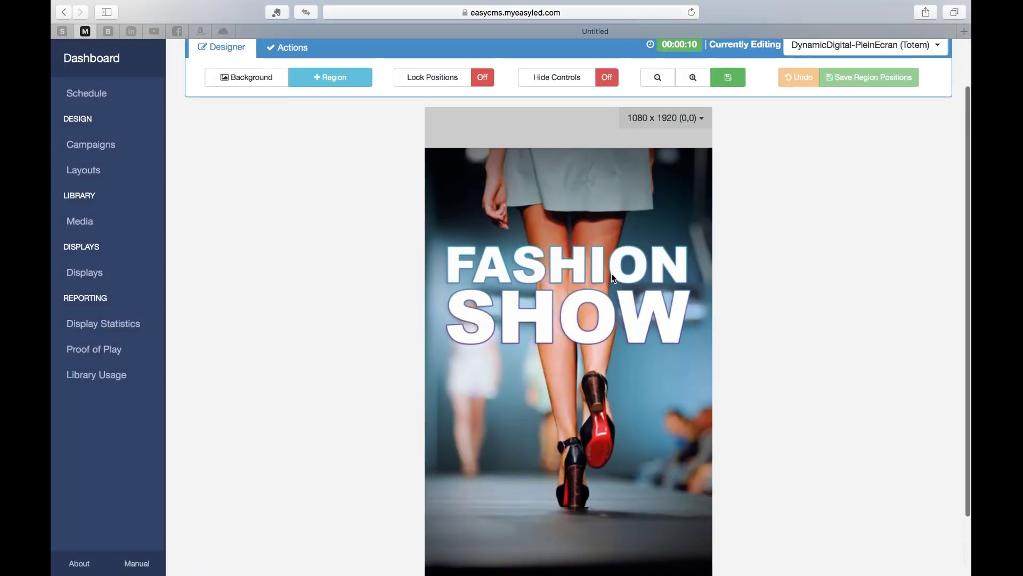
scroll(618, 267, down, 1)
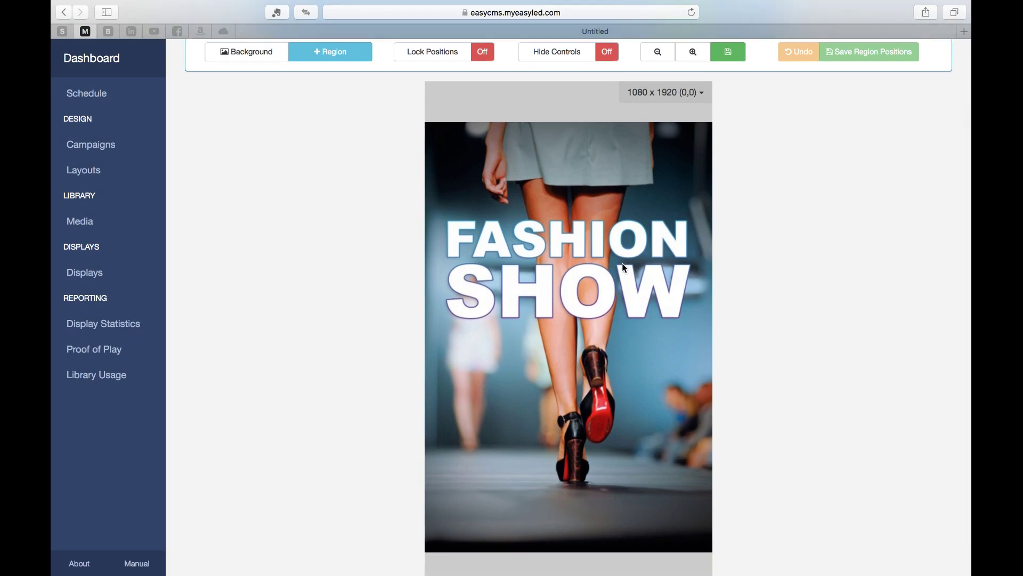
scroll(623, 263, down, 1)
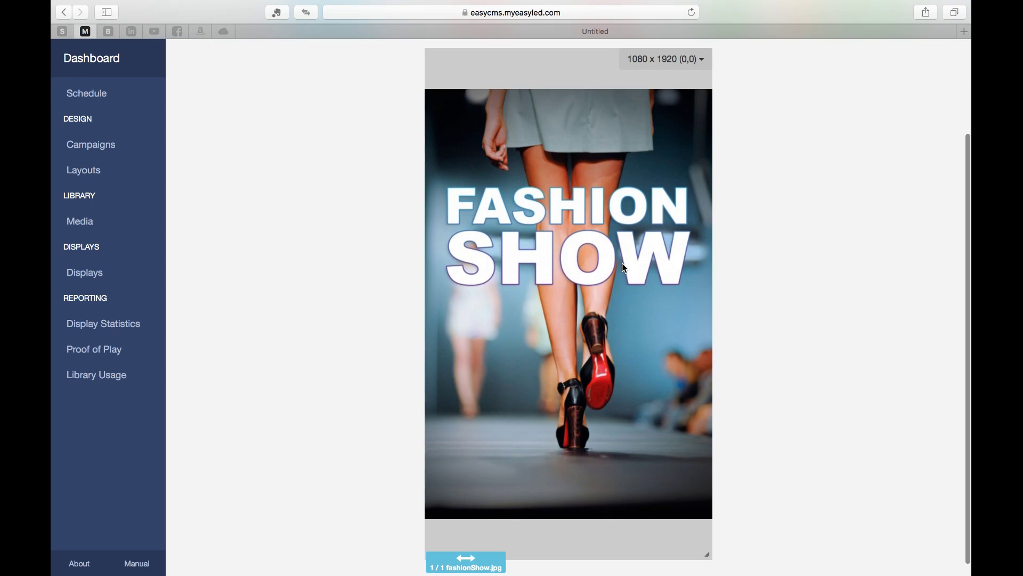
scroll(622, 263, up, 1)
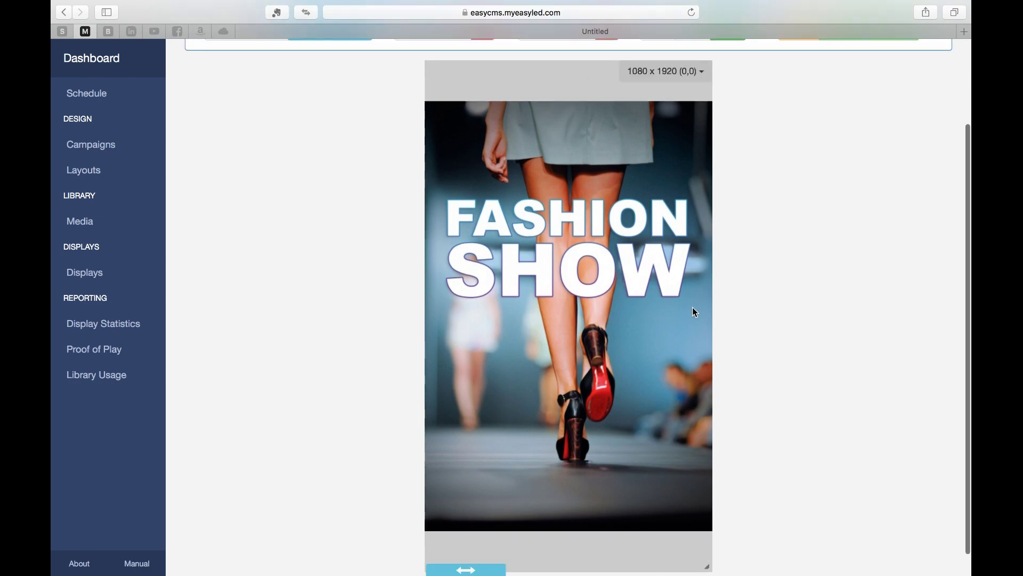
Step: Try to shorten the fashionShow.jpg region to about 1080 x 1606 and move it down to about (0,314)
scroll(692, 309, down, 1)
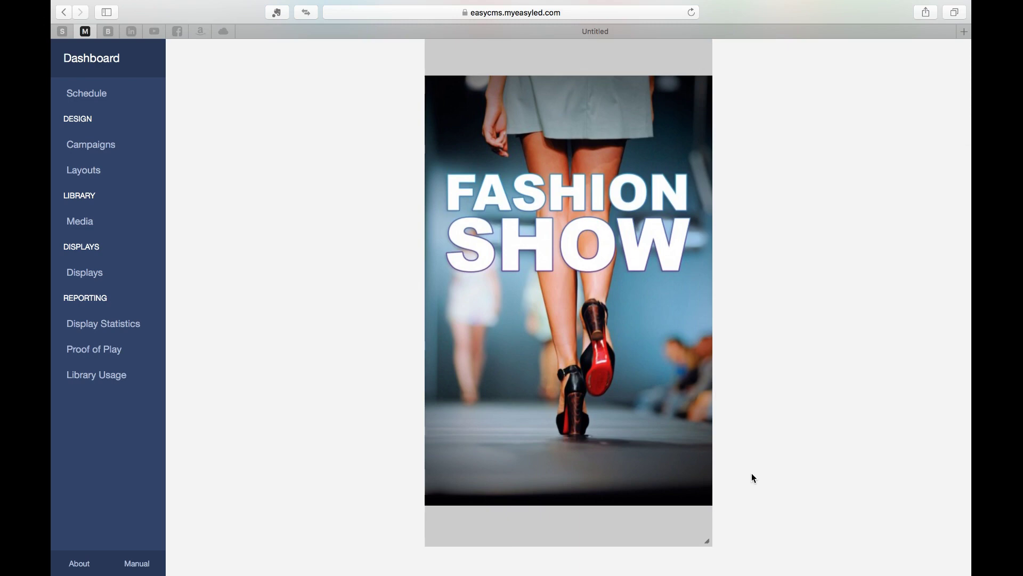
drag(709, 538, 720, 498)
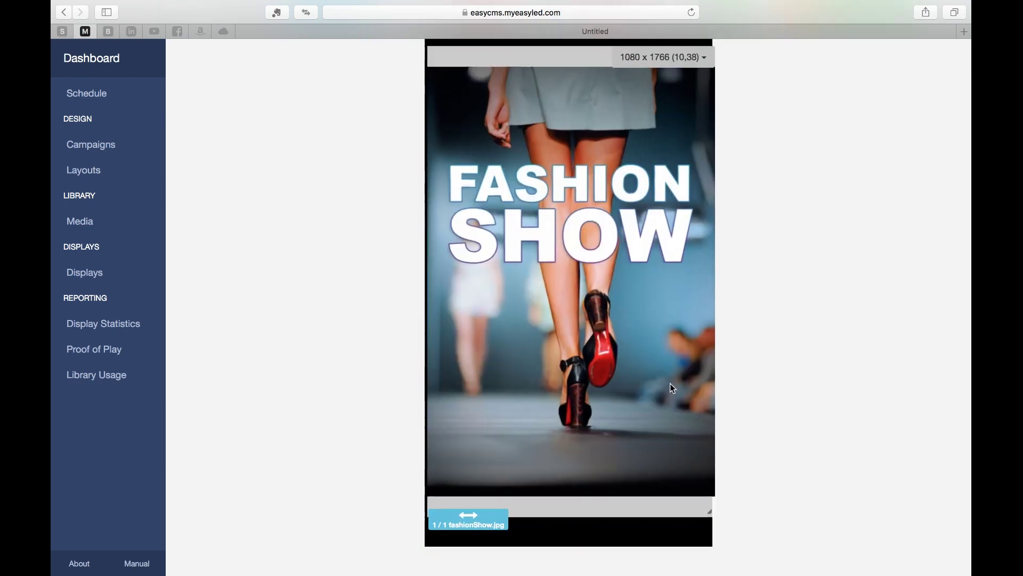
drag(709, 528, 708, 501)
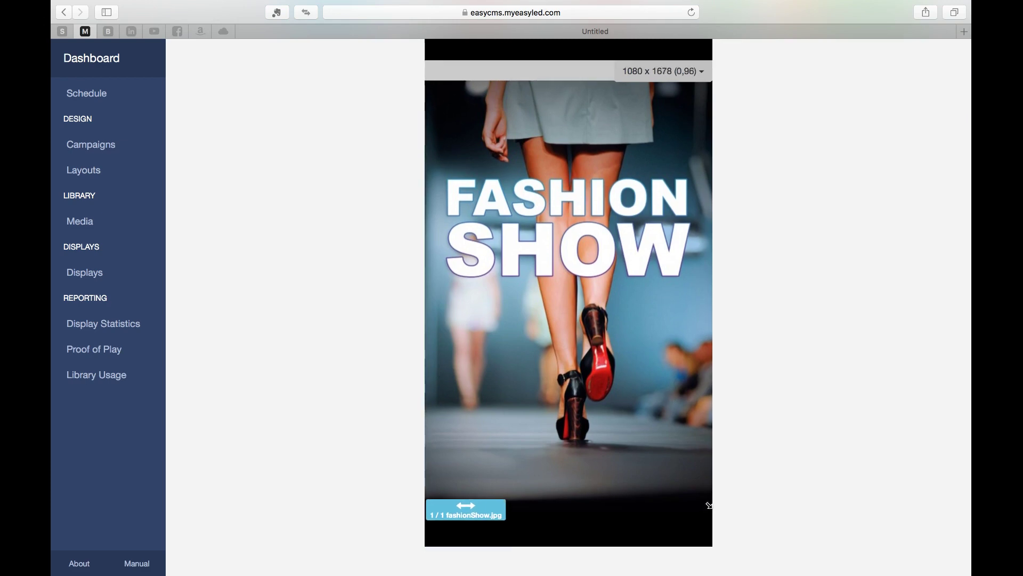
drag(693, 422, 693, 495)
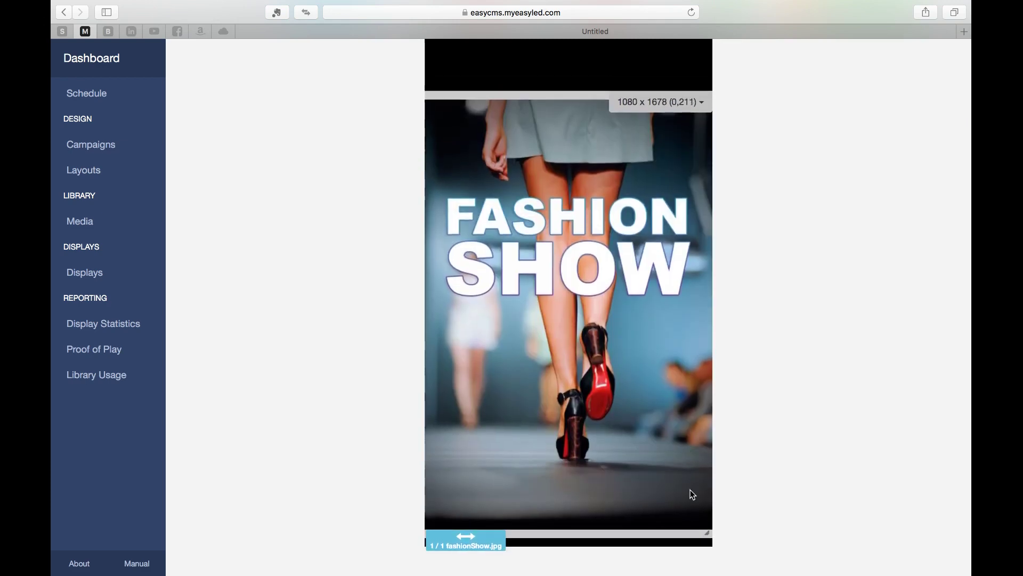
drag(707, 533, 706, 520)
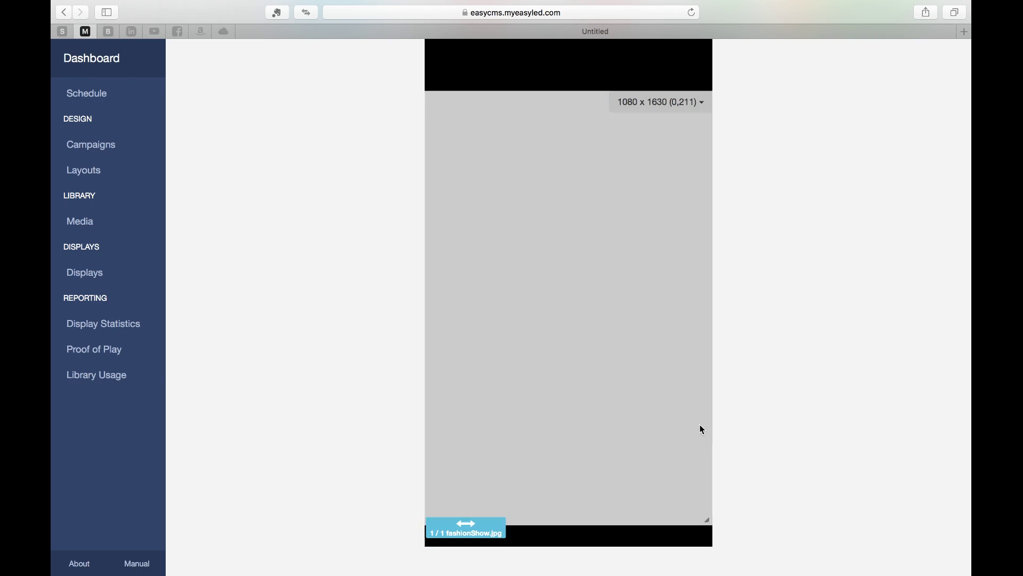
drag(690, 405, 690, 429)
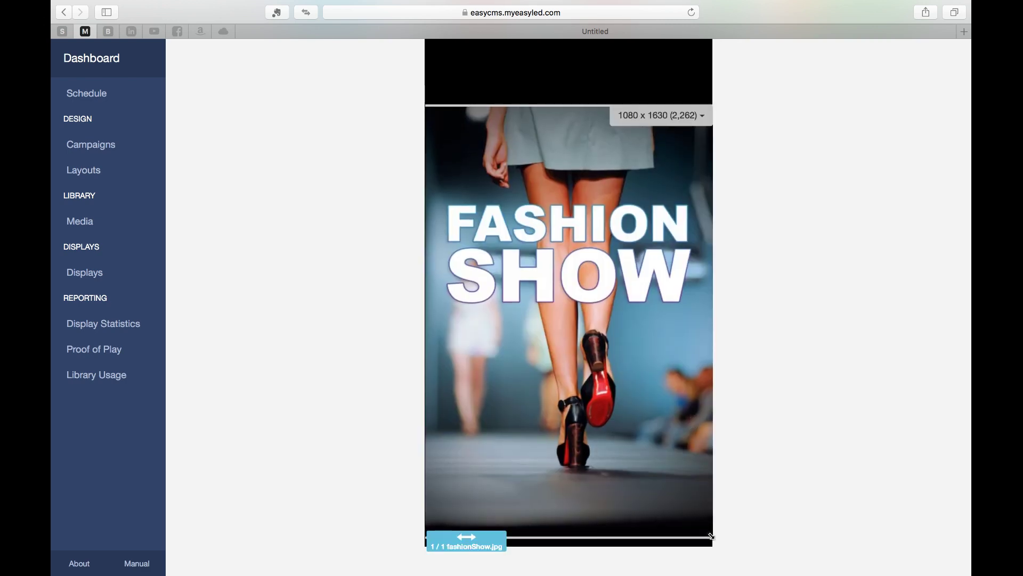
drag(711, 534, 711, 526)
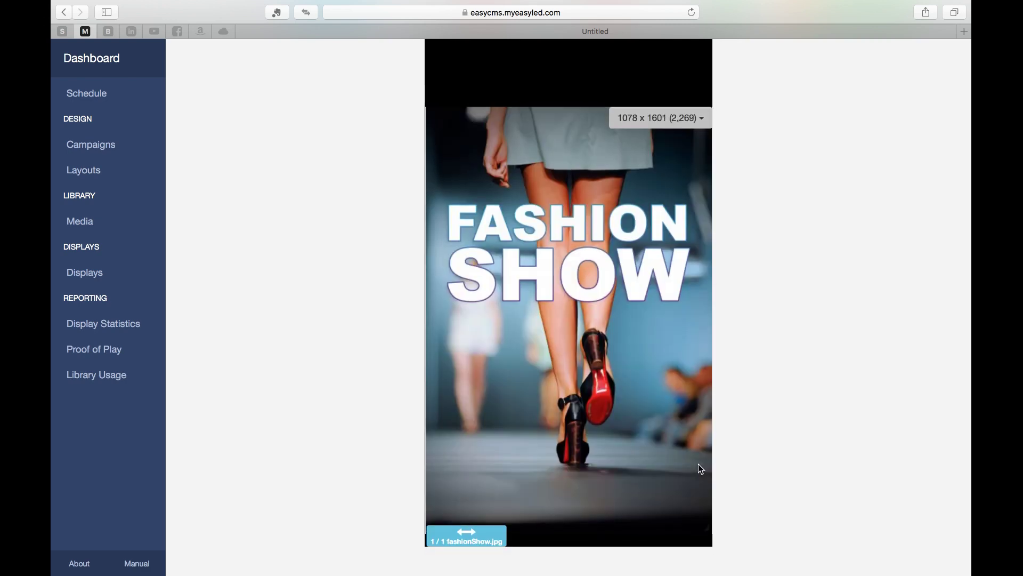
drag(699, 464, 699, 488)
drag(712, 546, 716, 544)
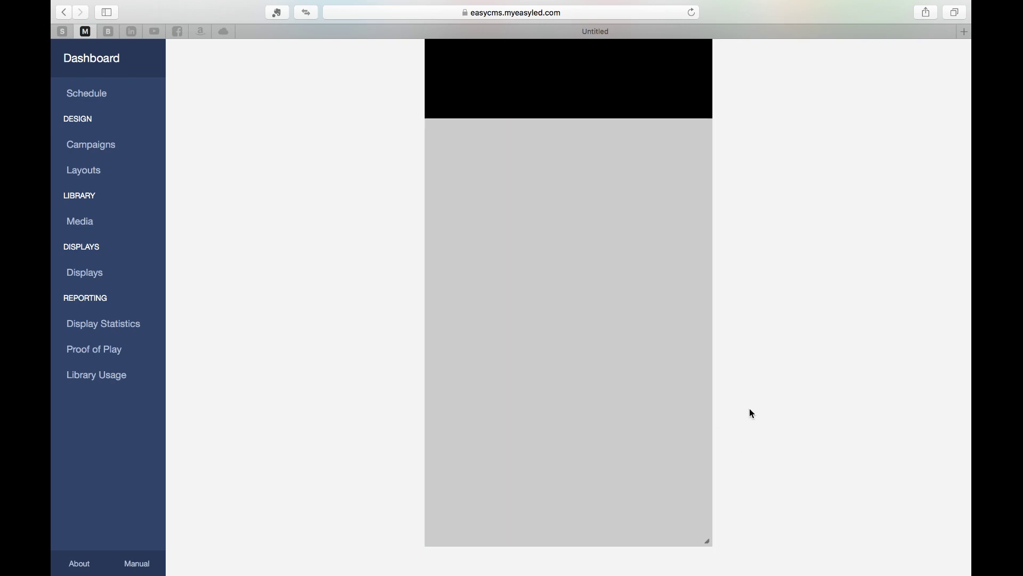
scroll(757, 336, up, 2)
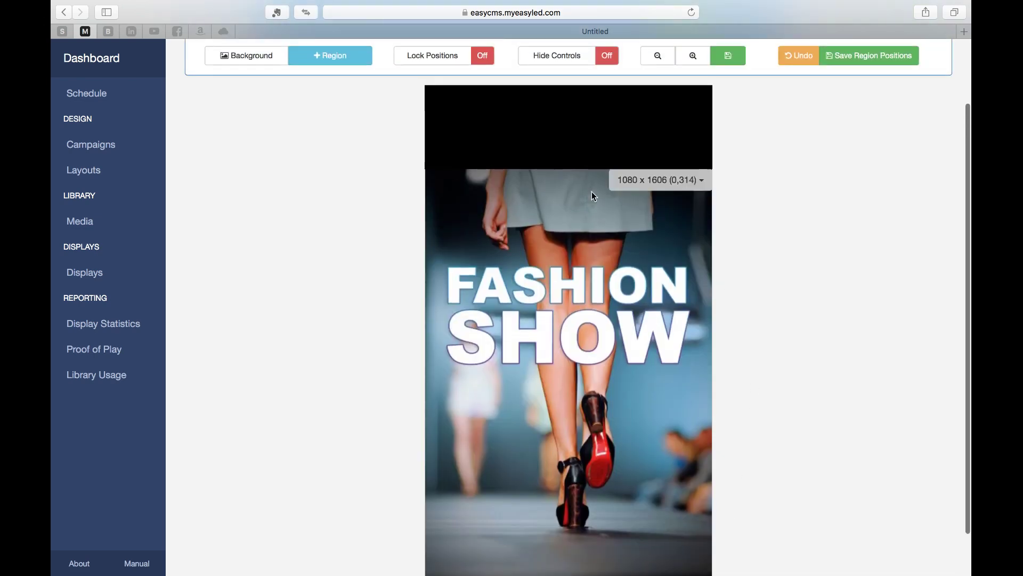
Step: Add a new region, fit the fashionShow.jpg region to about 1080 x 1598 at (0,322), and save the region positions
click(309, 60)
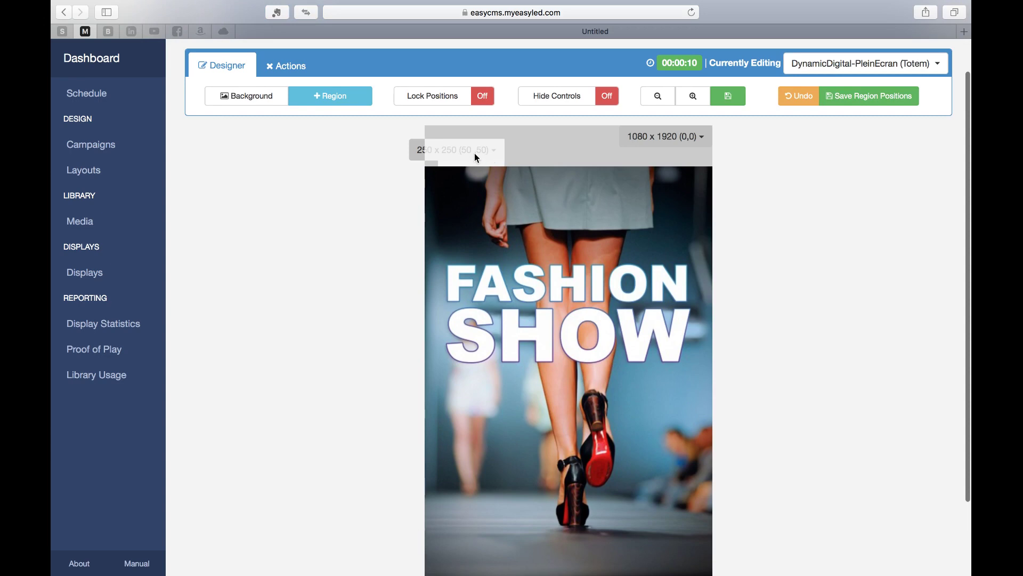
scroll(699, 328, down, 3)
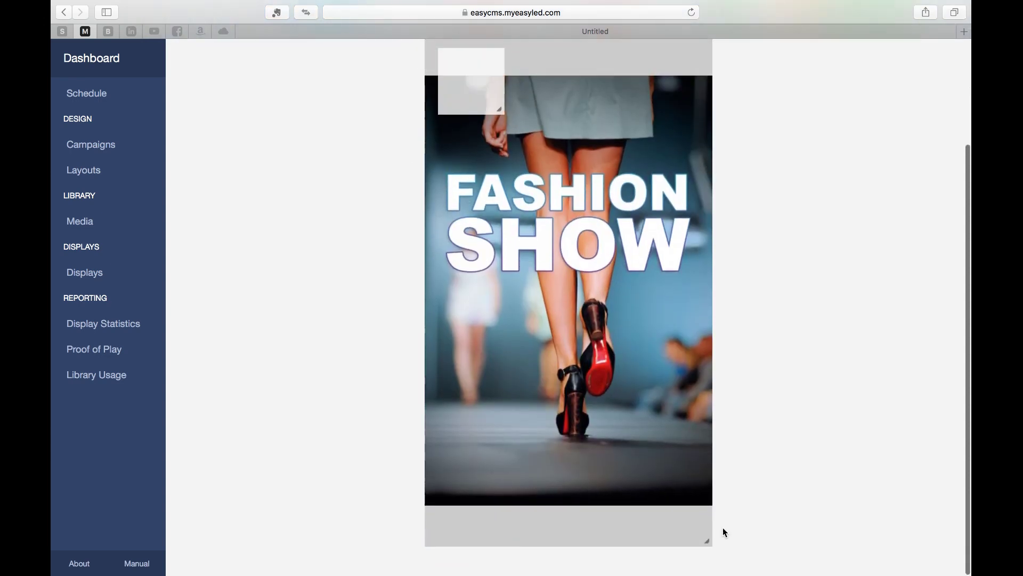
drag(706, 541, 717, 493)
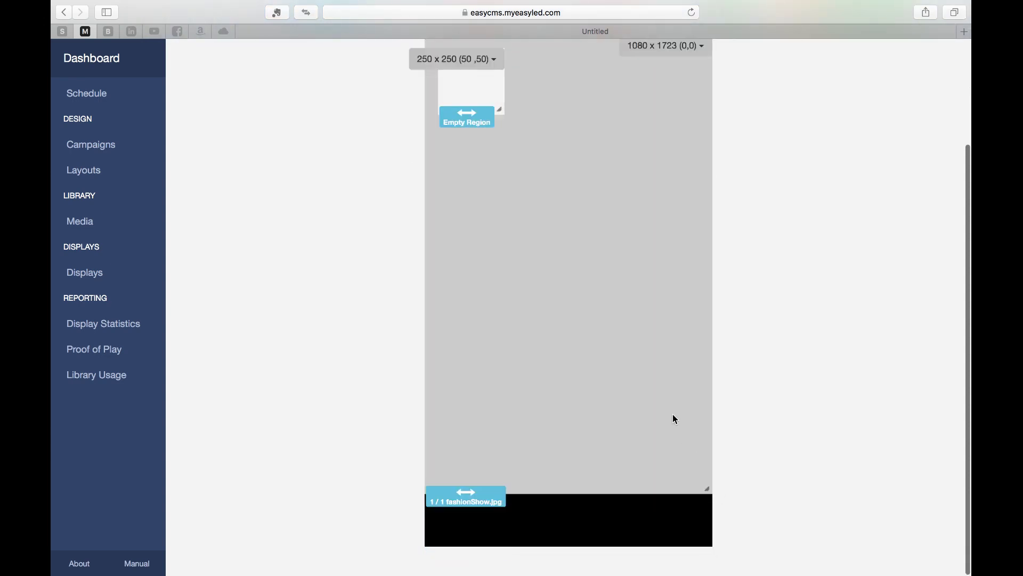
drag(674, 415, 662, 466)
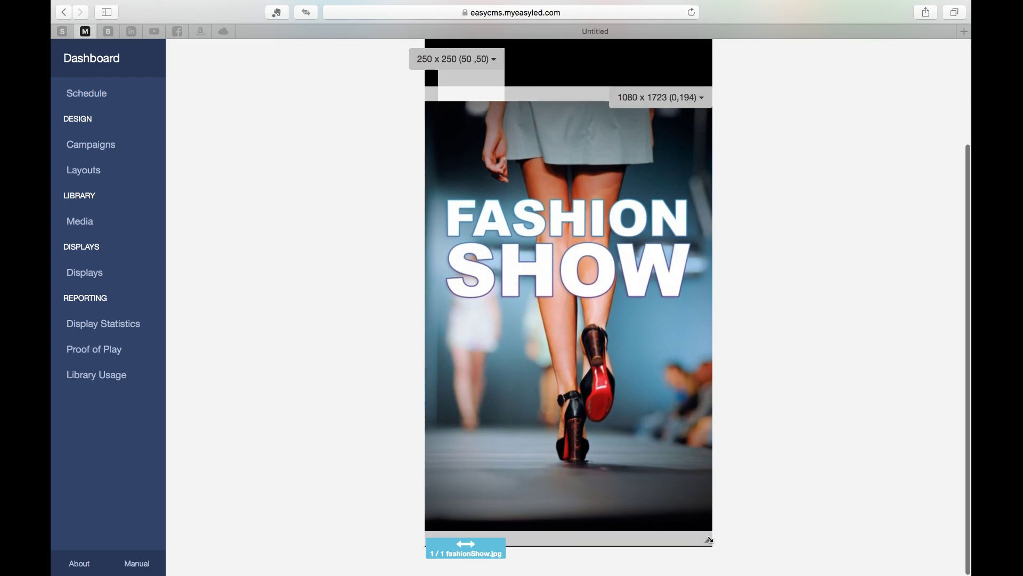
drag(709, 539, 709, 514)
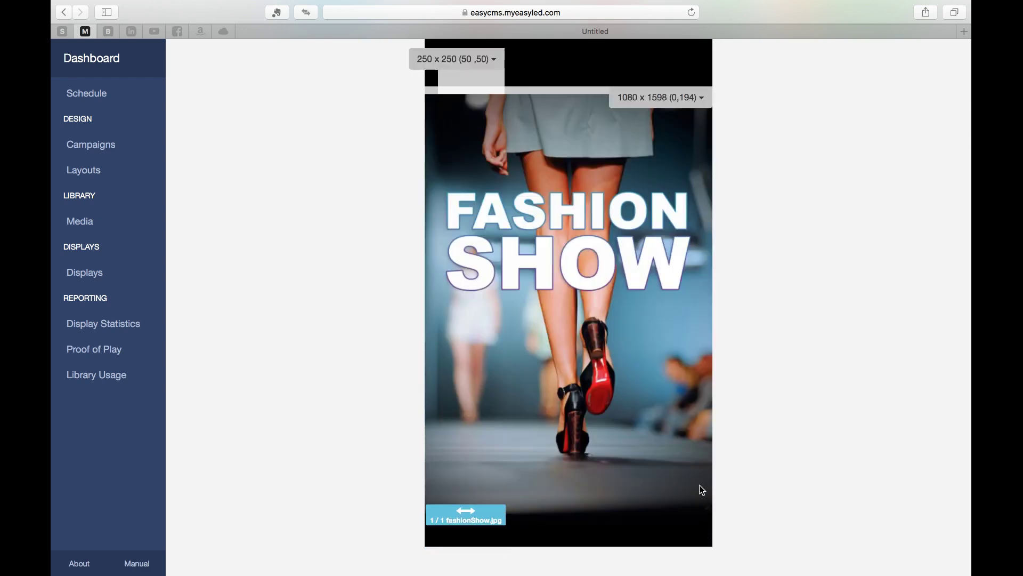
drag(699, 478, 695, 518)
scroll(818, 303, up, 3)
click(859, 108)
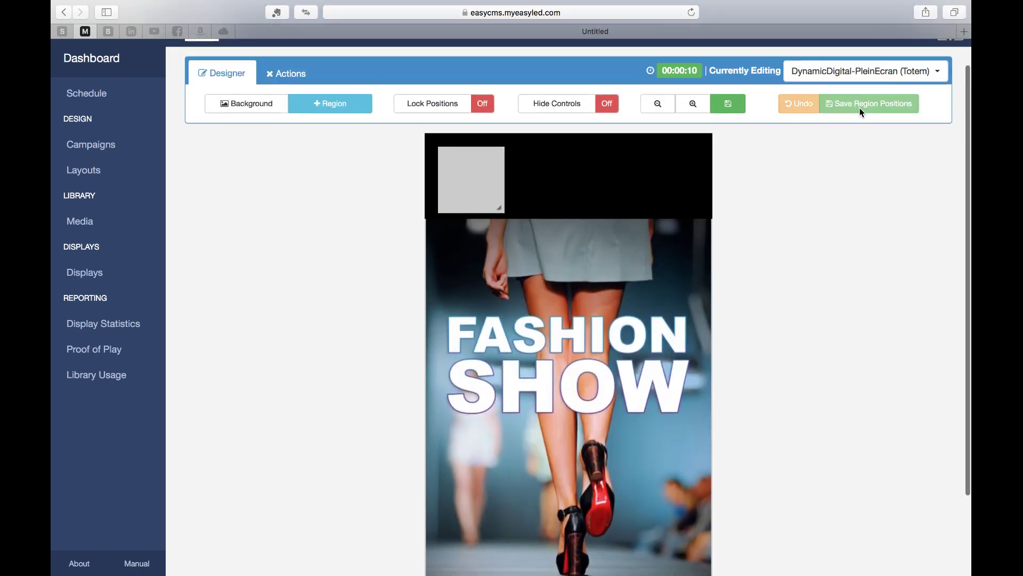
Step: Place the new empty region in the layout's upper-right corner at about (758,0), sized about 314 x 322, and save the positions
drag(475, 190, 476, 159)
drag(488, 195, 662, 193)
click(462, 198)
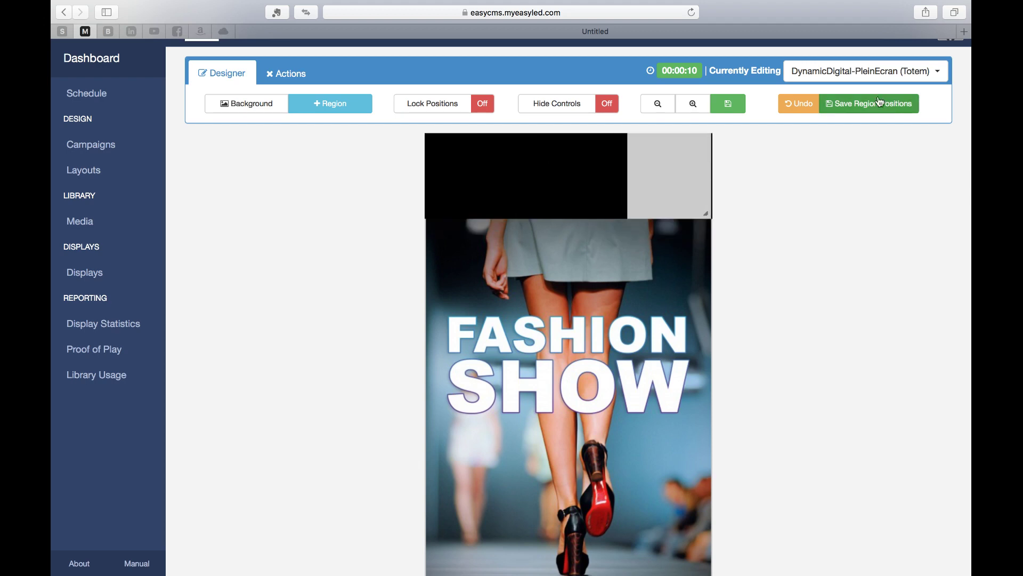
Step: Add an Analogue clock with the Light theme to the upper-right region and close its timeline
double_click(680, 165)
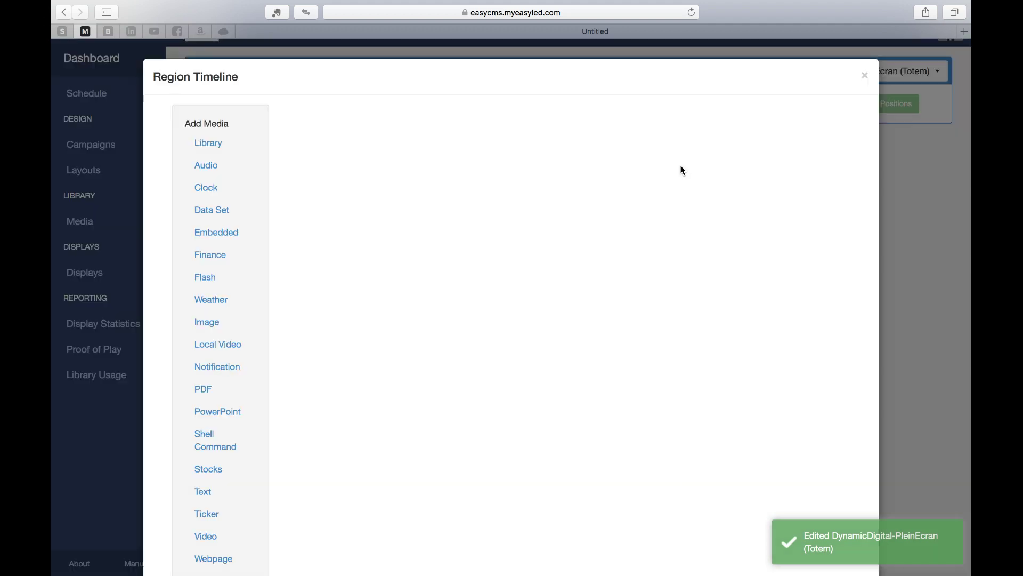
click(213, 188)
click(377, 217)
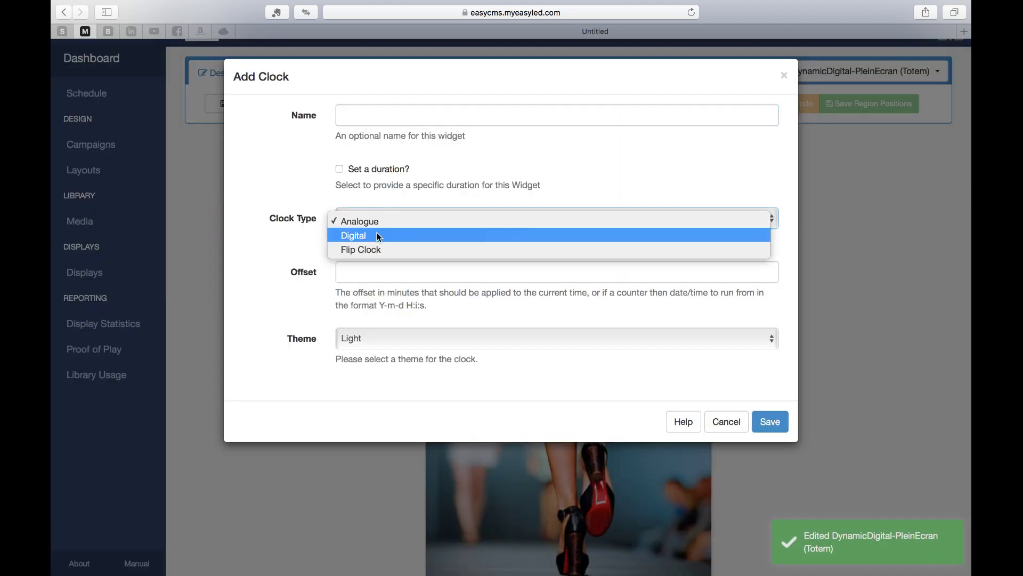
click(377, 222)
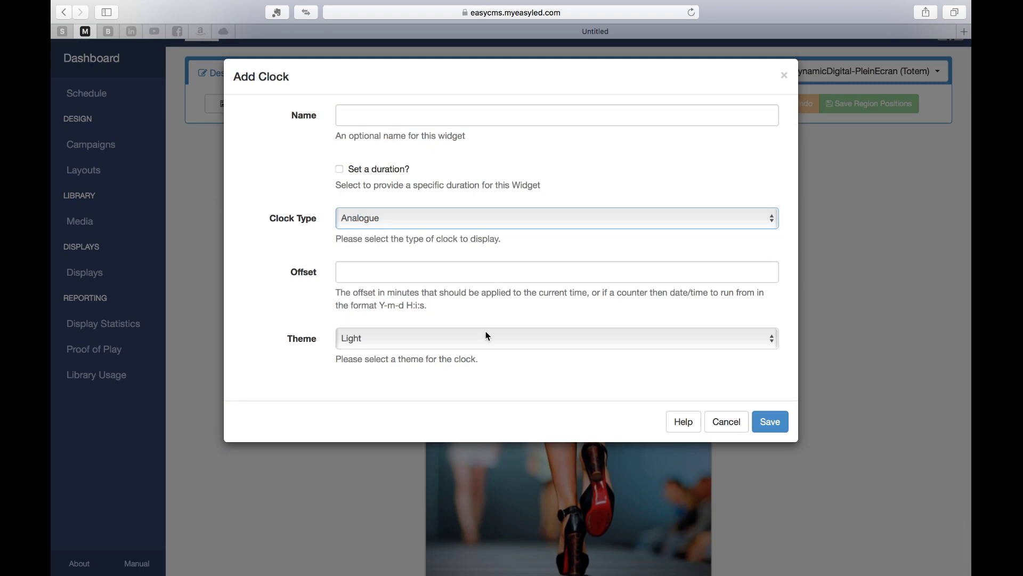
click(774, 423)
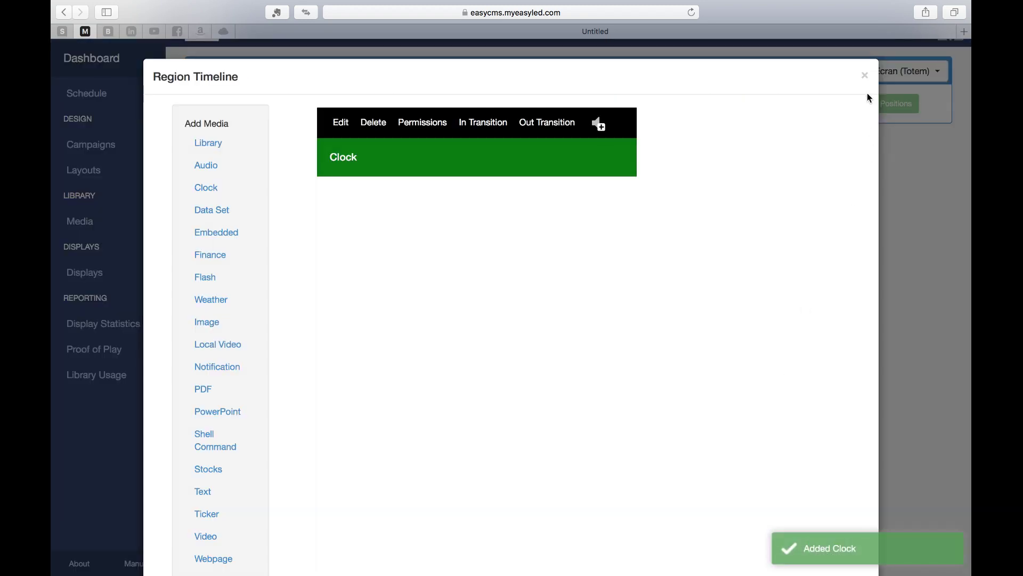
click(864, 77)
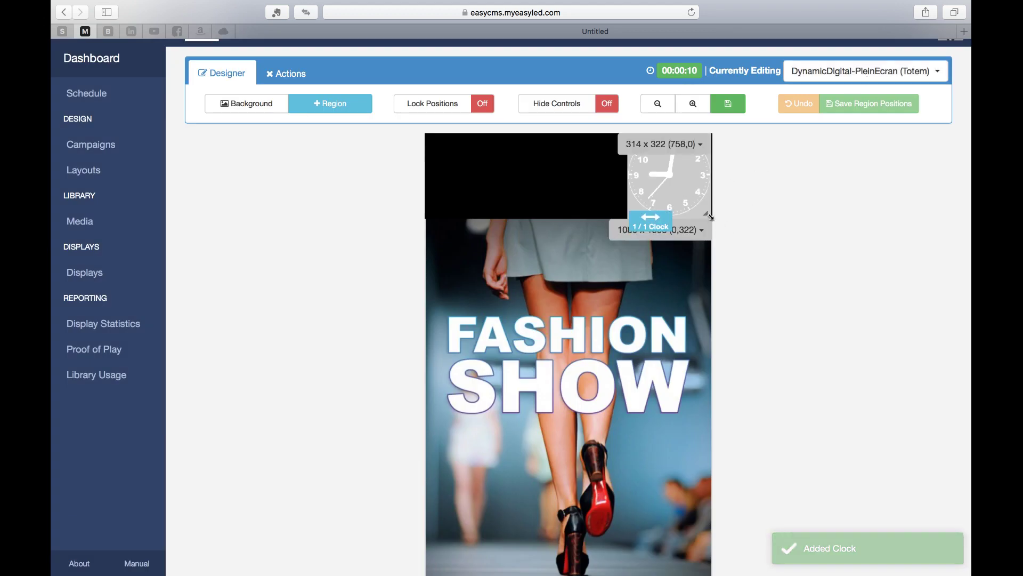
Step: Adjust the clock region to about 314 x 312 at (749,2) and save the region positions
drag(711, 219, 711, 215)
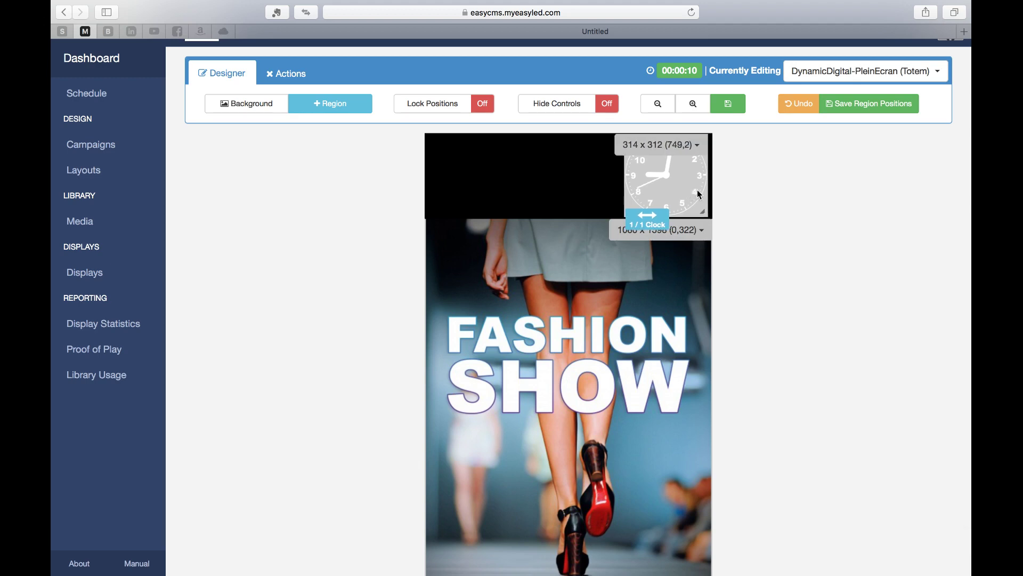
click(877, 110)
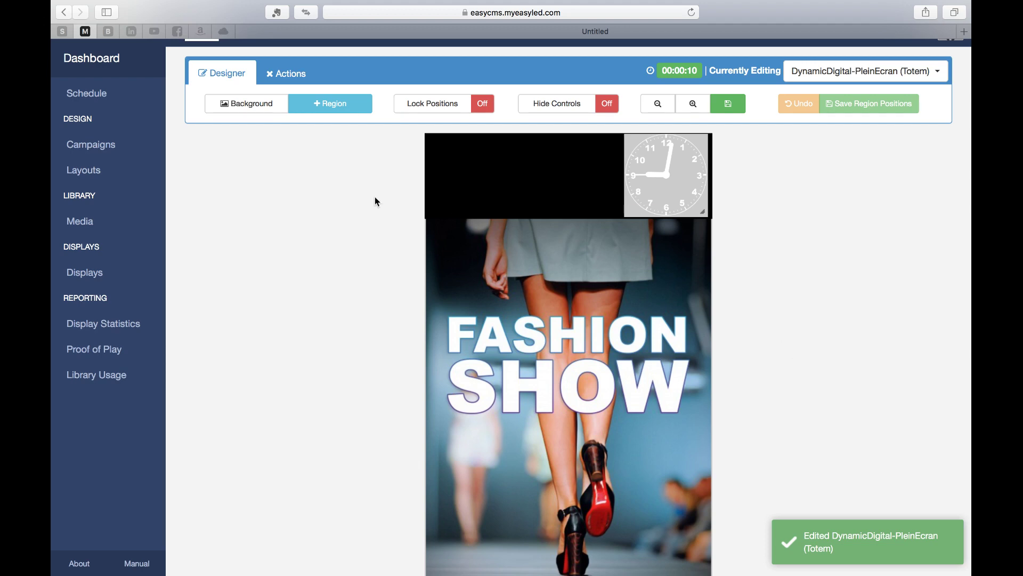
Step: Add a new region beside the clock, sized about 672 x 245 at (31,36), and save the region positions
click(330, 107)
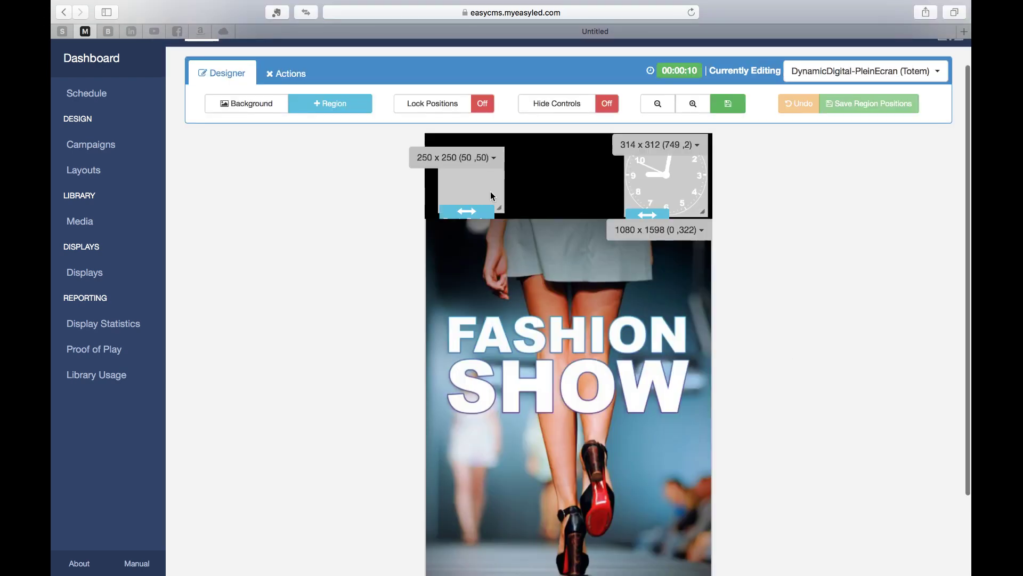
drag(490, 192, 612, 203)
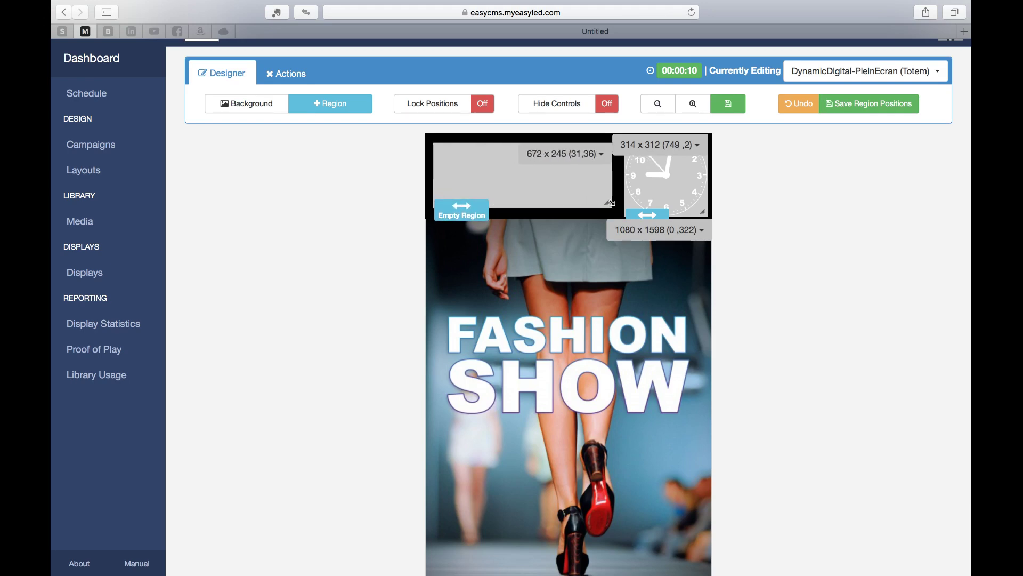
click(901, 103)
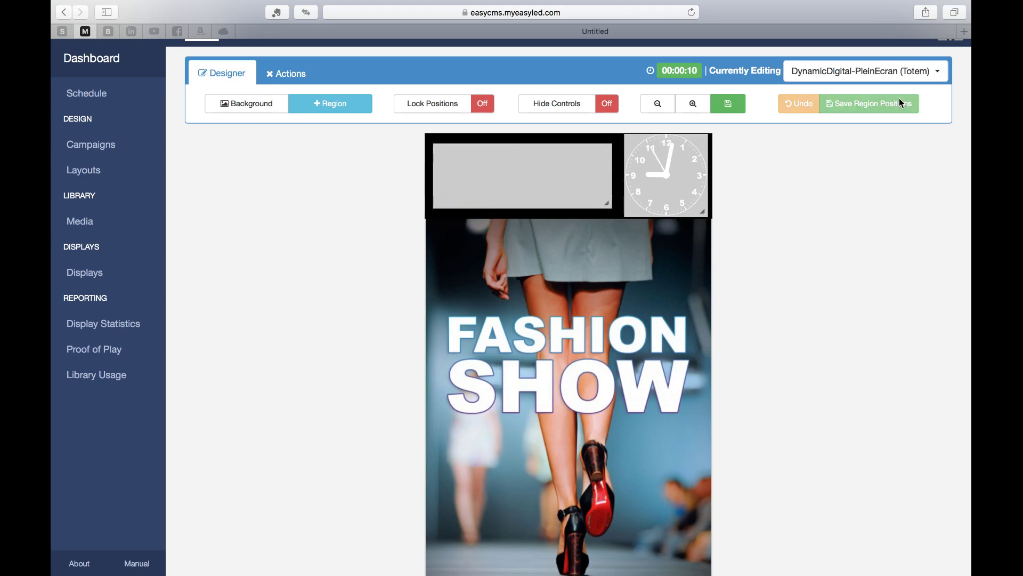
Step: Add a Text item to the new empty region reading "Bienvenue à notre" with "FASHION SHOW" on the next line
double_click(572, 199)
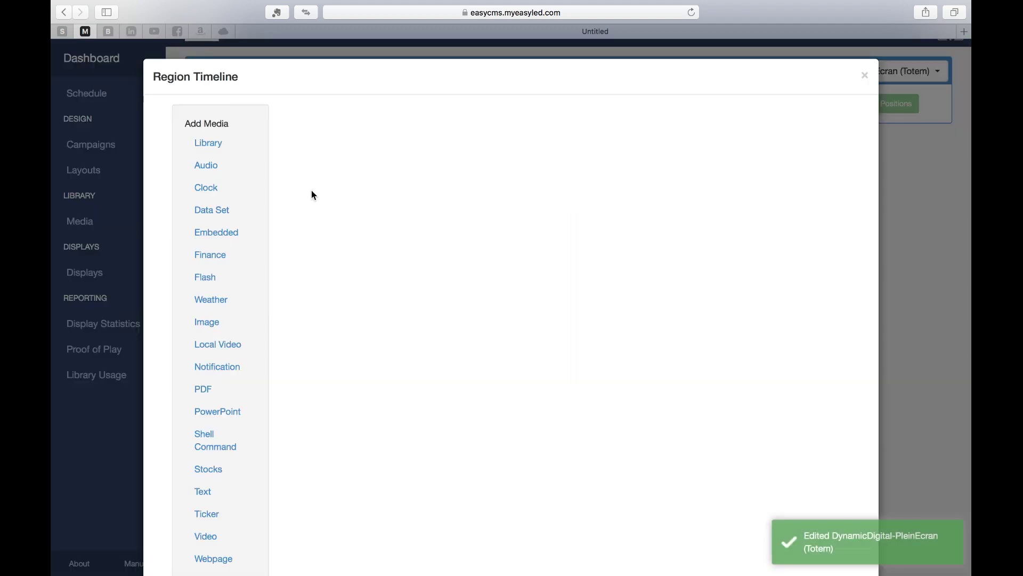
scroll(230, 274, down, 3)
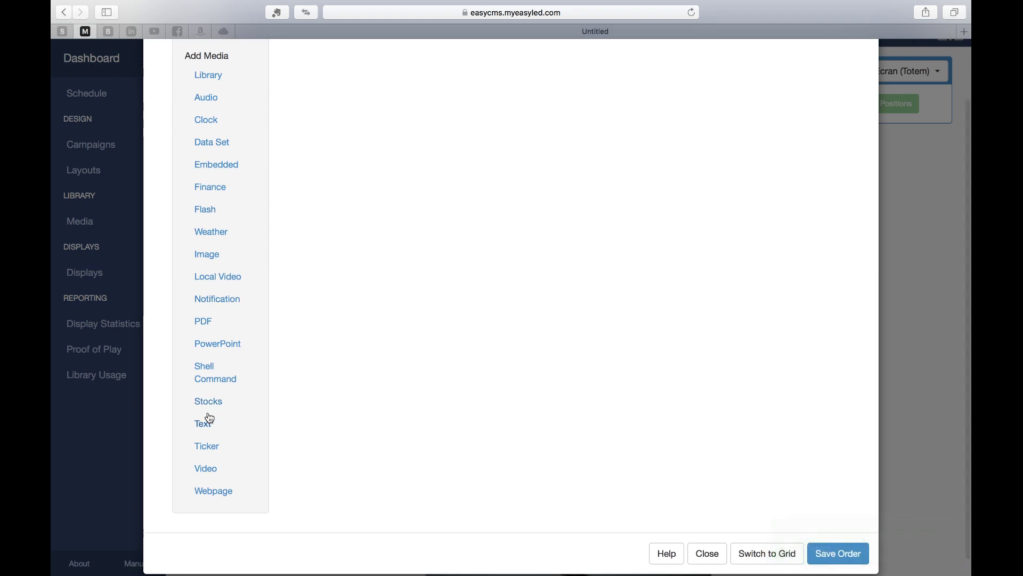
click(208, 422)
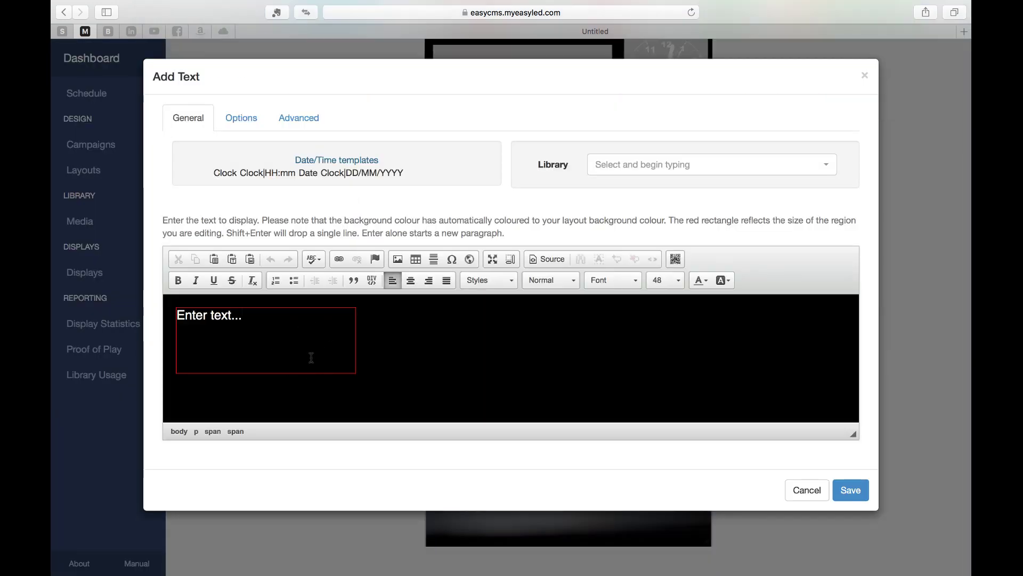
drag(243, 316, 184, 316)
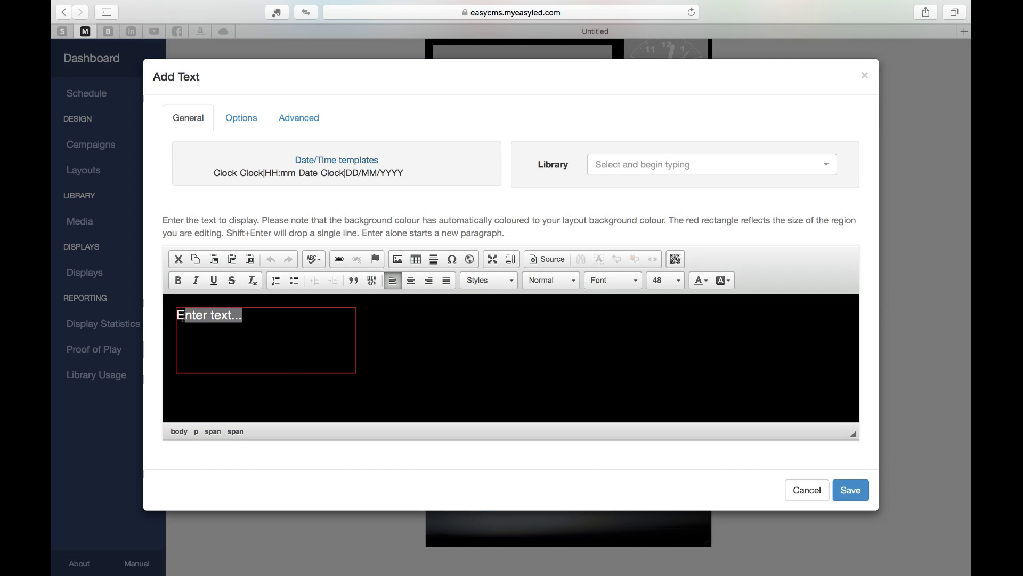
click(223, 322)
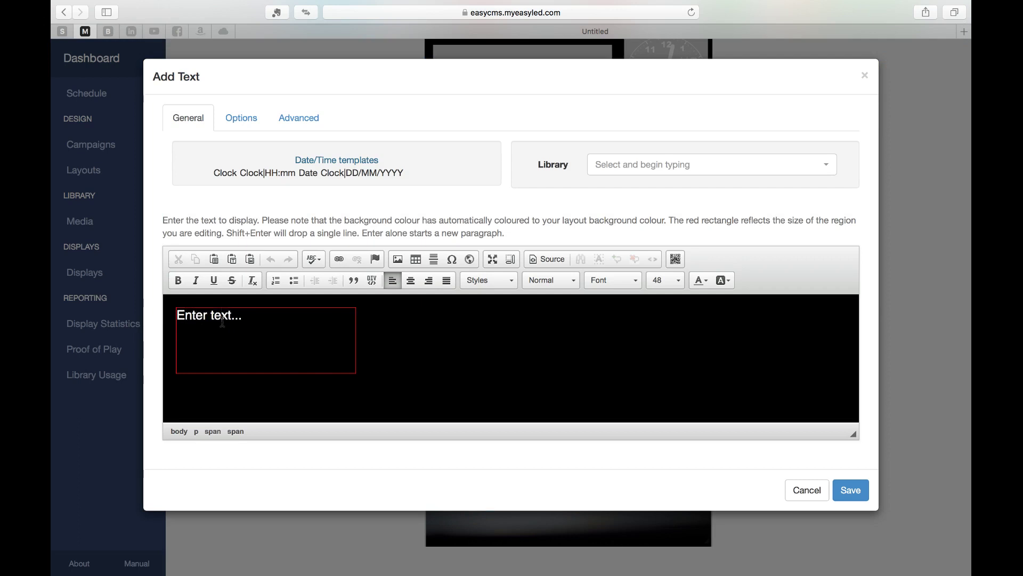
drag(252, 319, 170, 309)
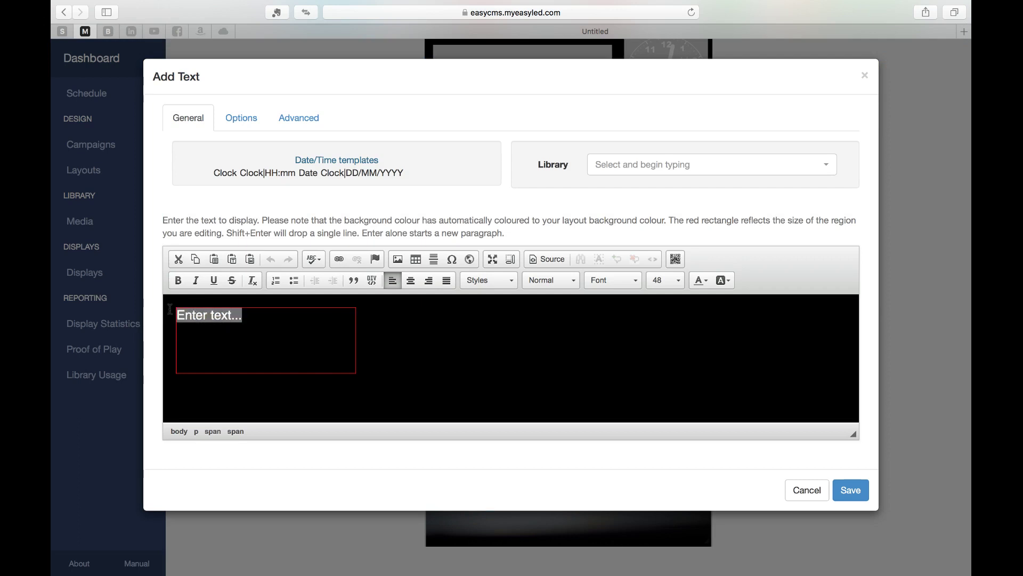
text(Bienvenue)
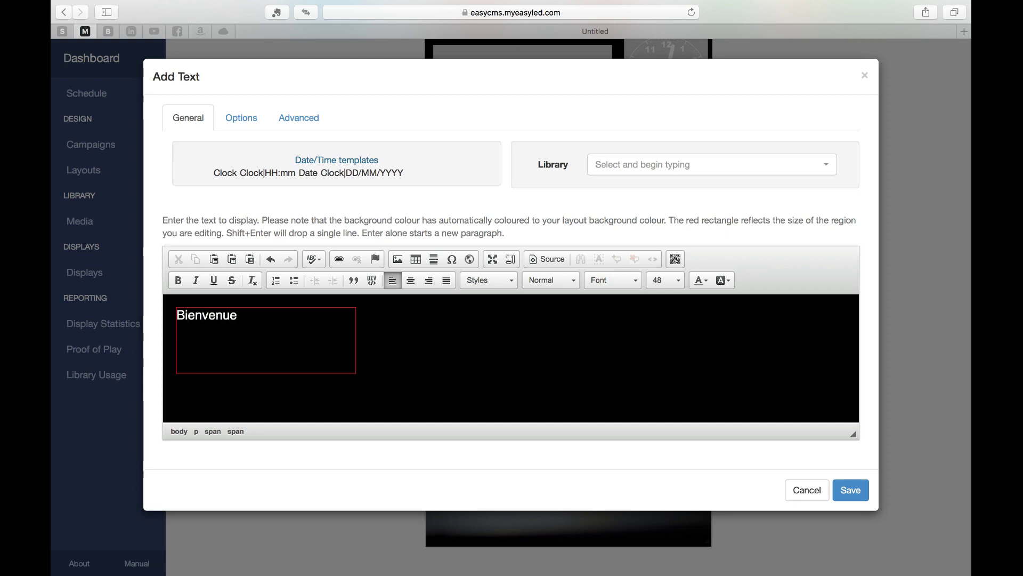
text( à notre)
key(shift+Return)
text(FASHIO)
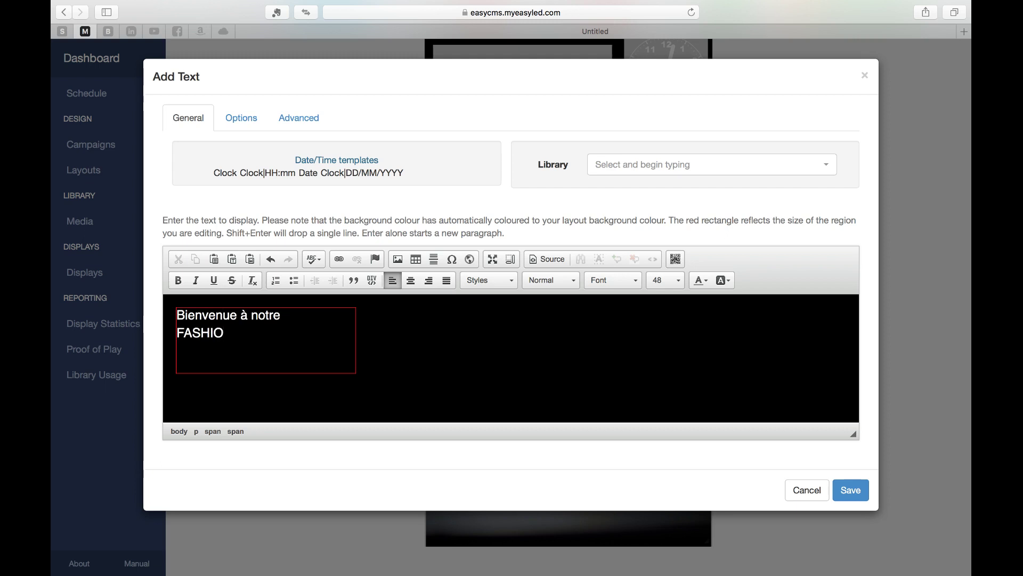
text(N SHOW)
Step: Set both lines of the welcome text to font size 72 and centre them
drag(273, 333, 177, 315)
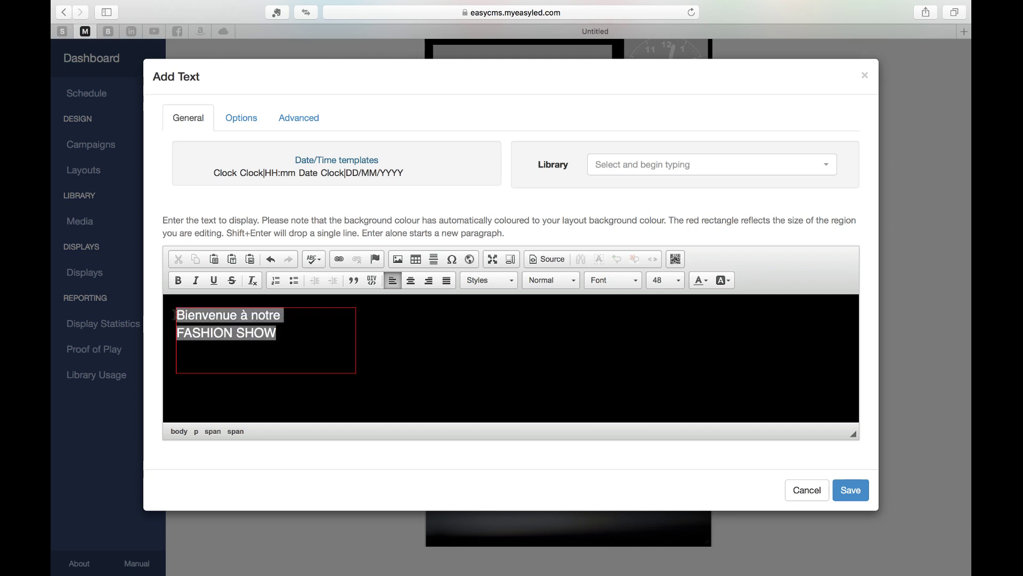
click(665, 281)
scroll(670, 360, down, 3)
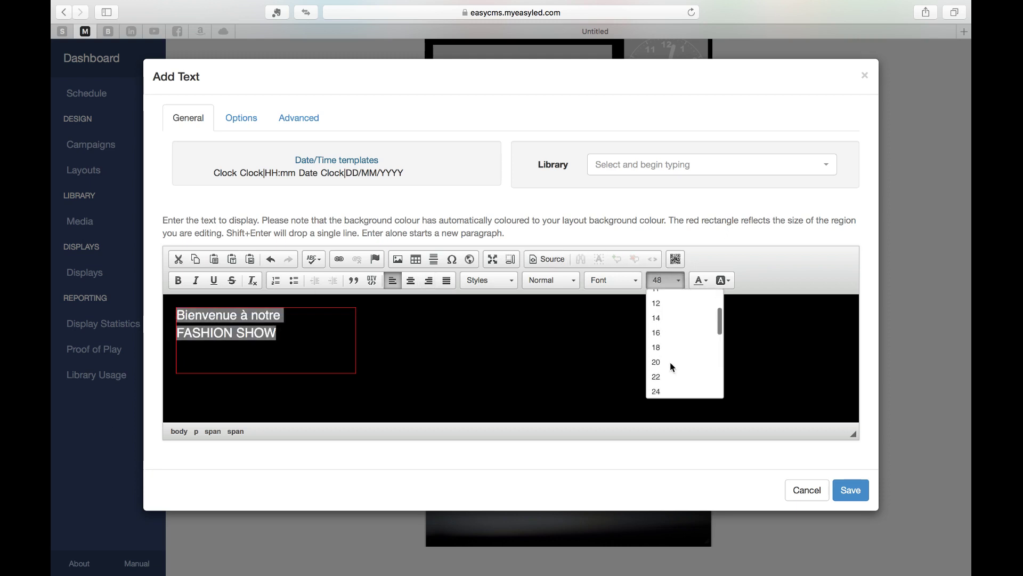
scroll(672, 368, down, 2)
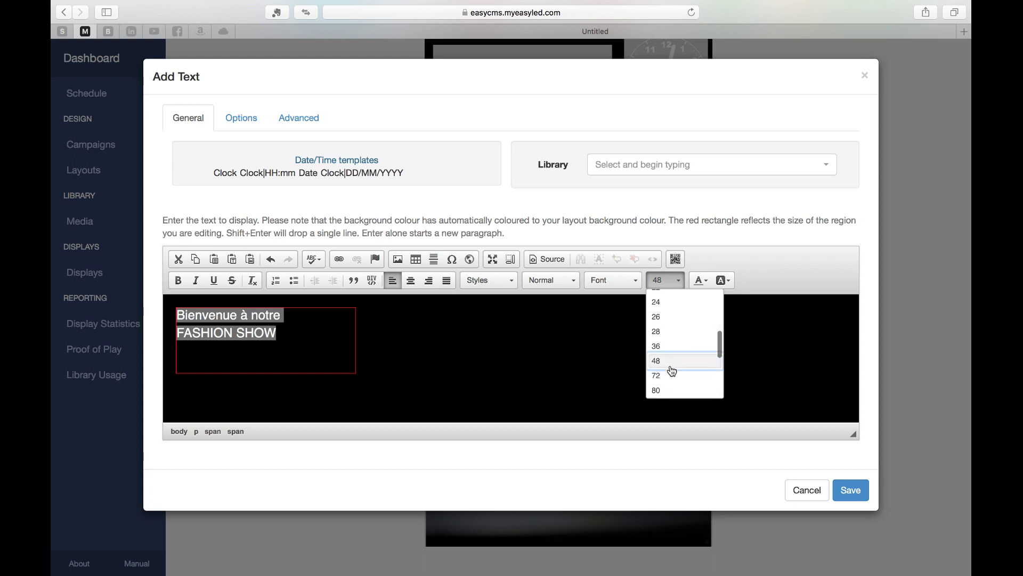
click(668, 379)
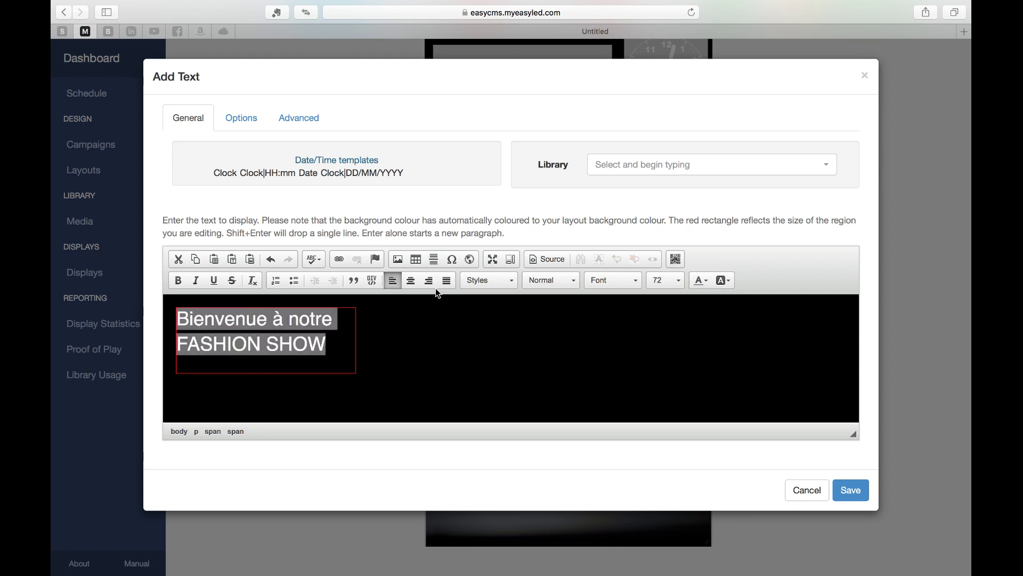
click(411, 282)
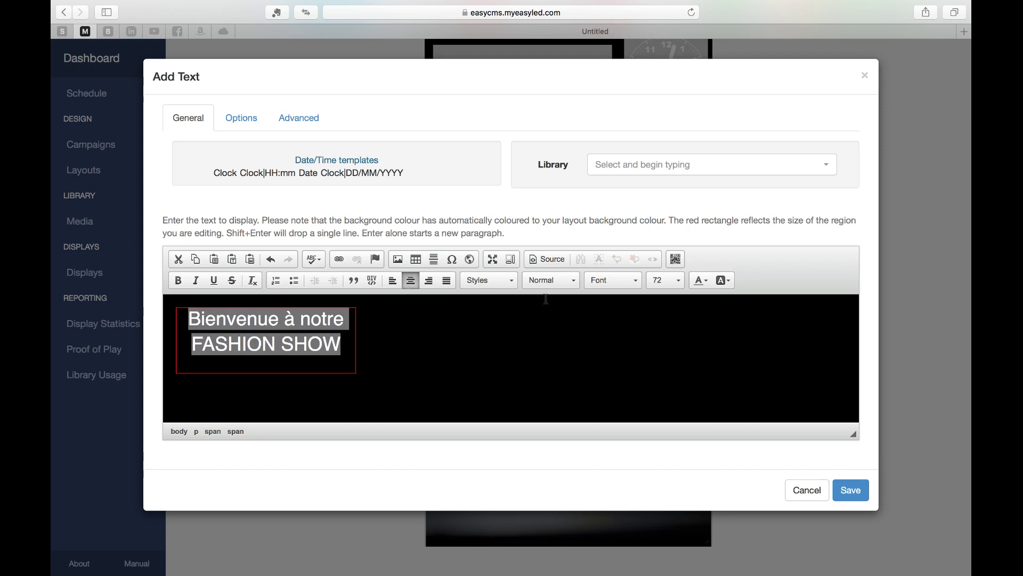
Step: Enlarge the selected welcome text to font size 80 and make it bold
click(676, 280)
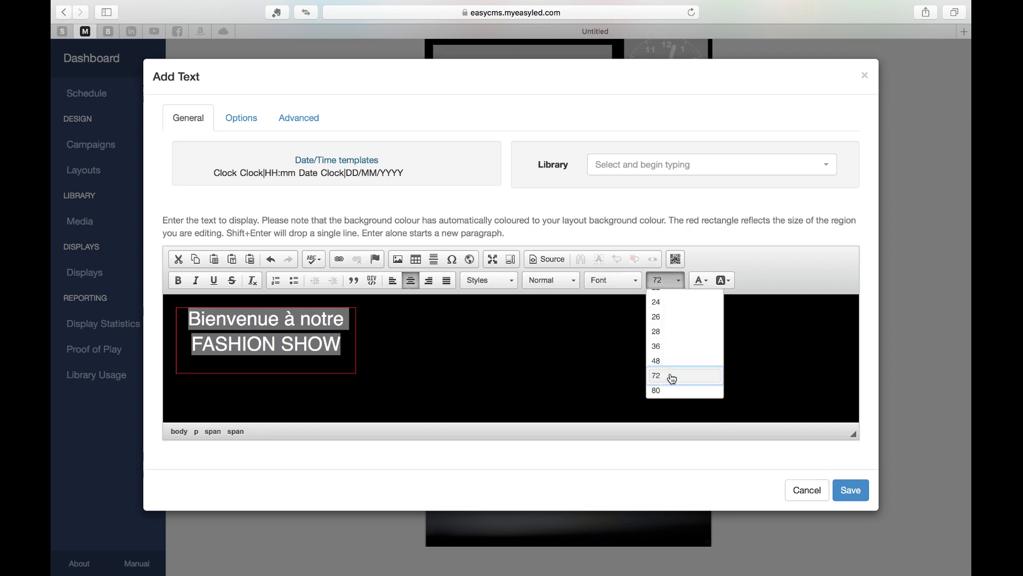
click(666, 386)
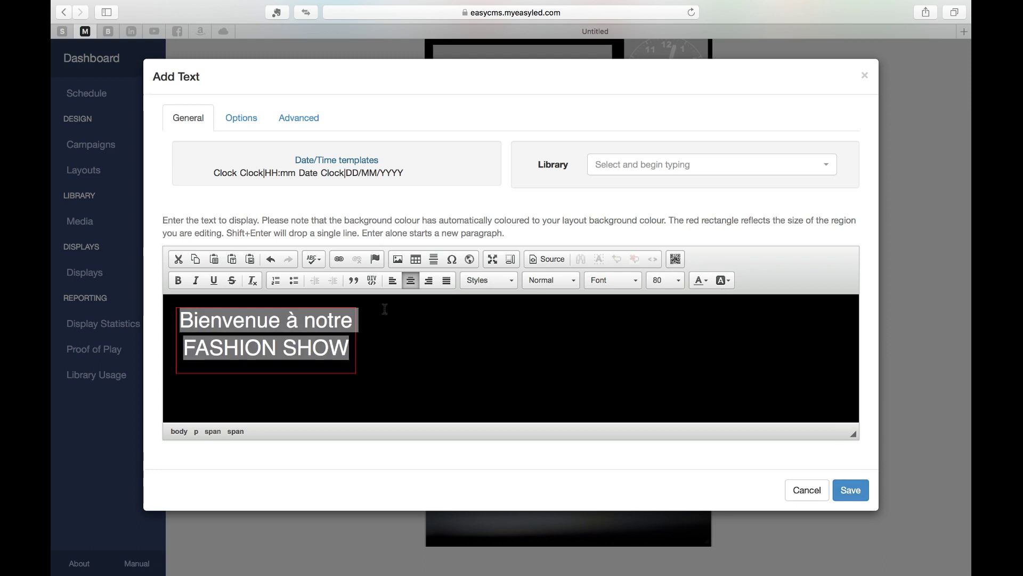
click(176, 282)
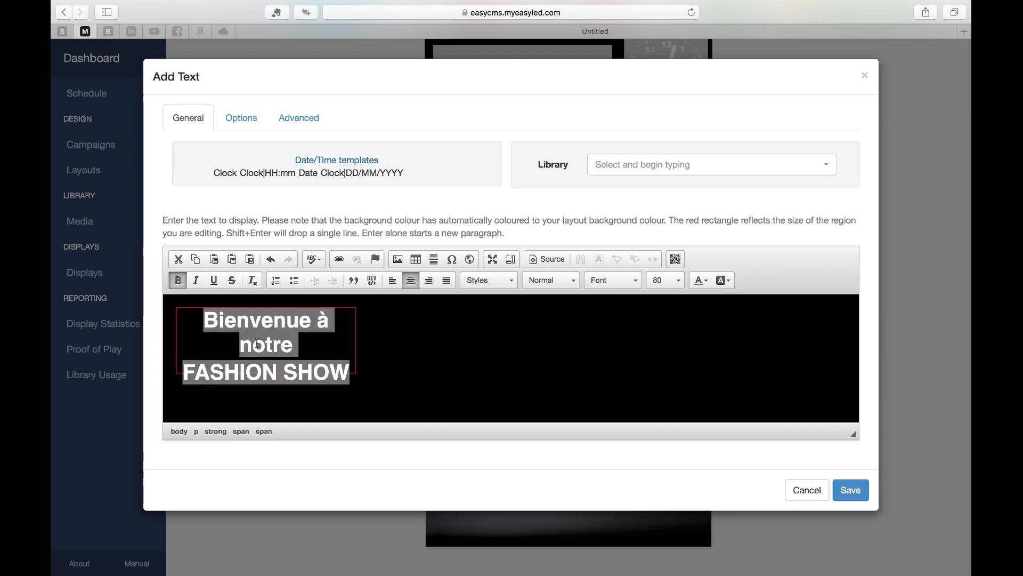
Step: Try to fix the wrapped first line by removing the space before "notre" and changing the line break
click(241, 346)
key(BackSpace)
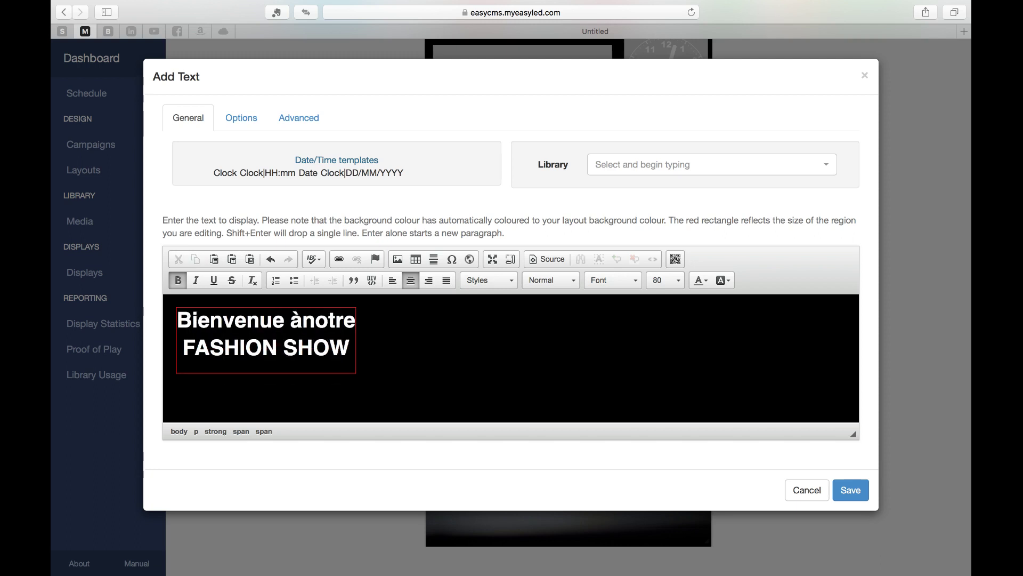
key(shift+Return)
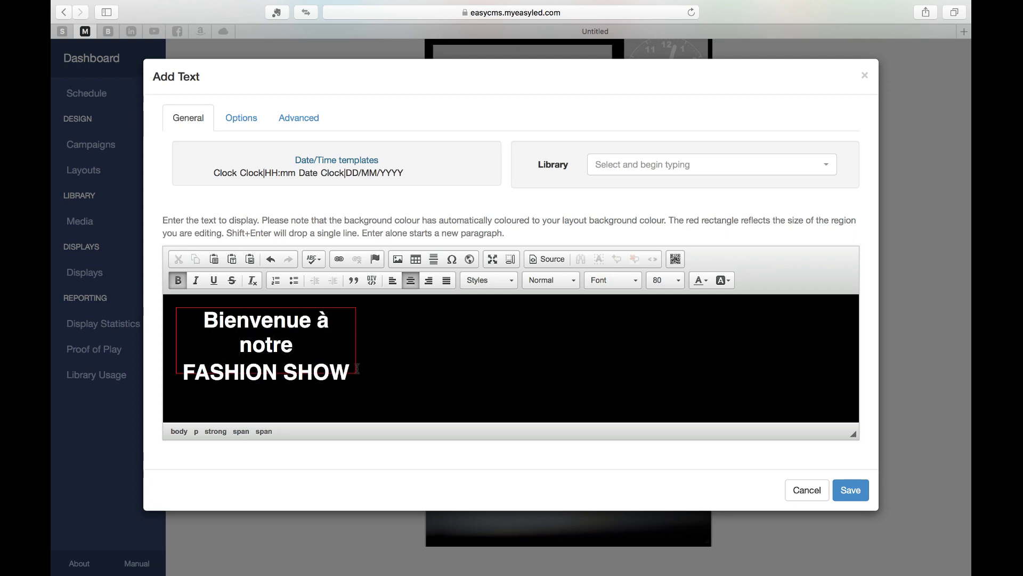
Step: Set the whole welcome text to font size 72, save the text item and close the region timeline
drag(253, 346, 206, 301)
click(228, 341)
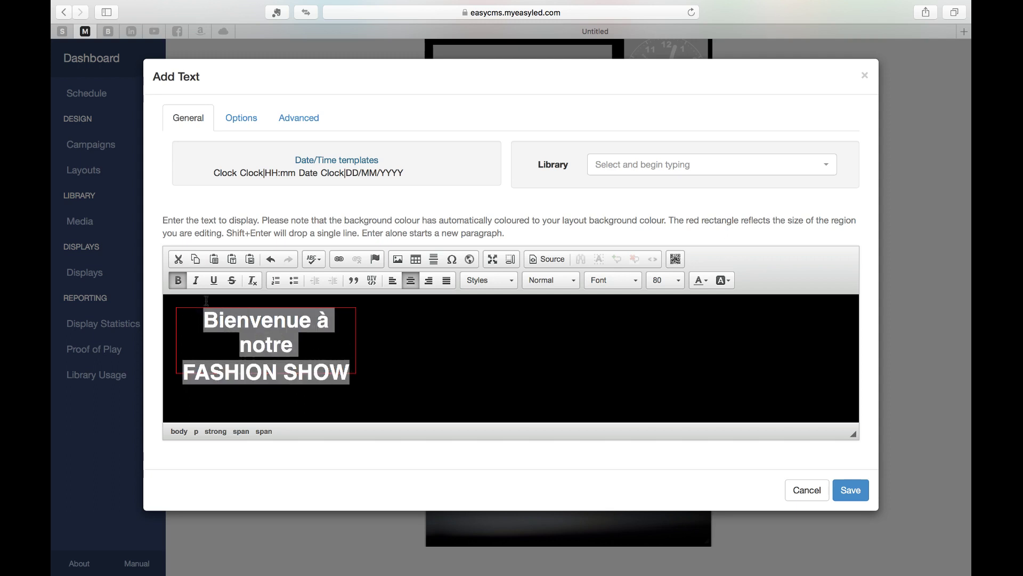
click(665, 280)
click(668, 375)
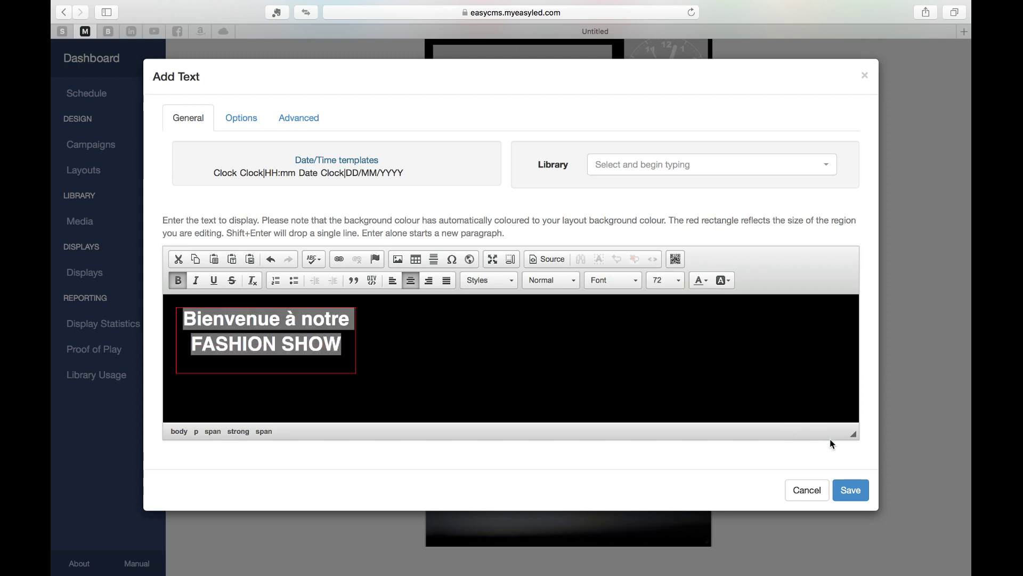
click(854, 489)
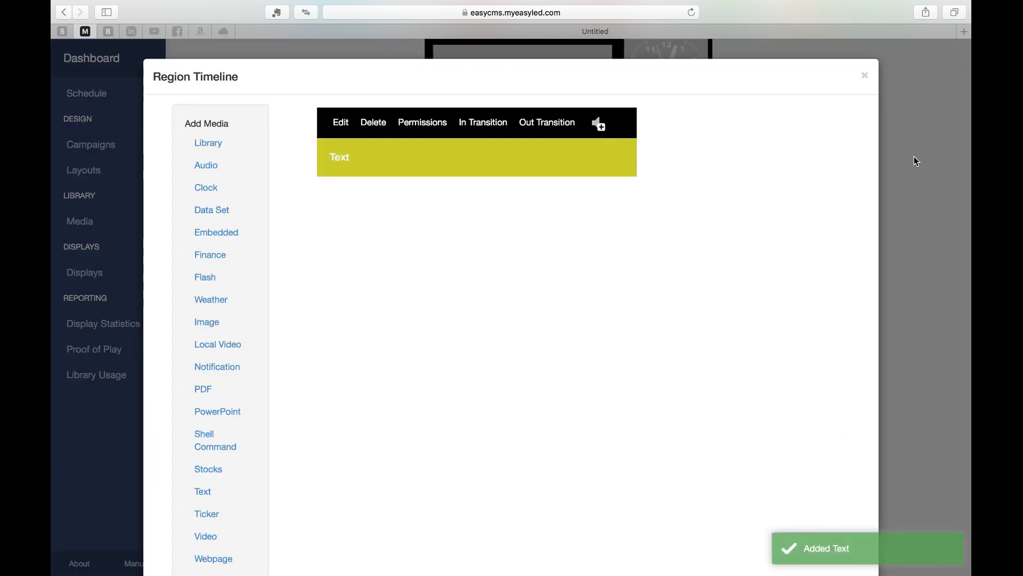
click(865, 77)
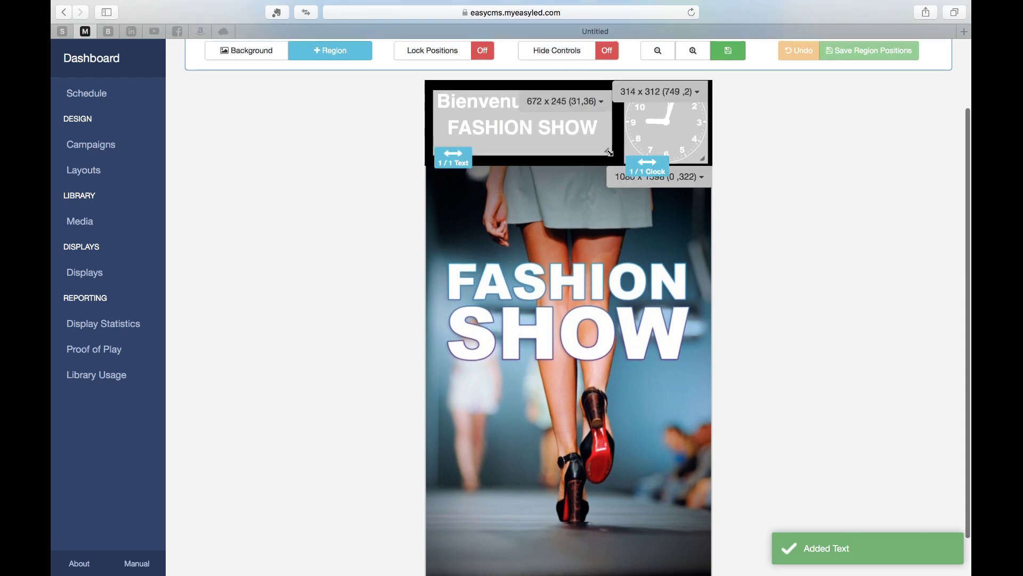
Step: Shorten the text region to about 672 x 199, move it to about (31,52), and save the region positions
drag(607, 151, 566, 130)
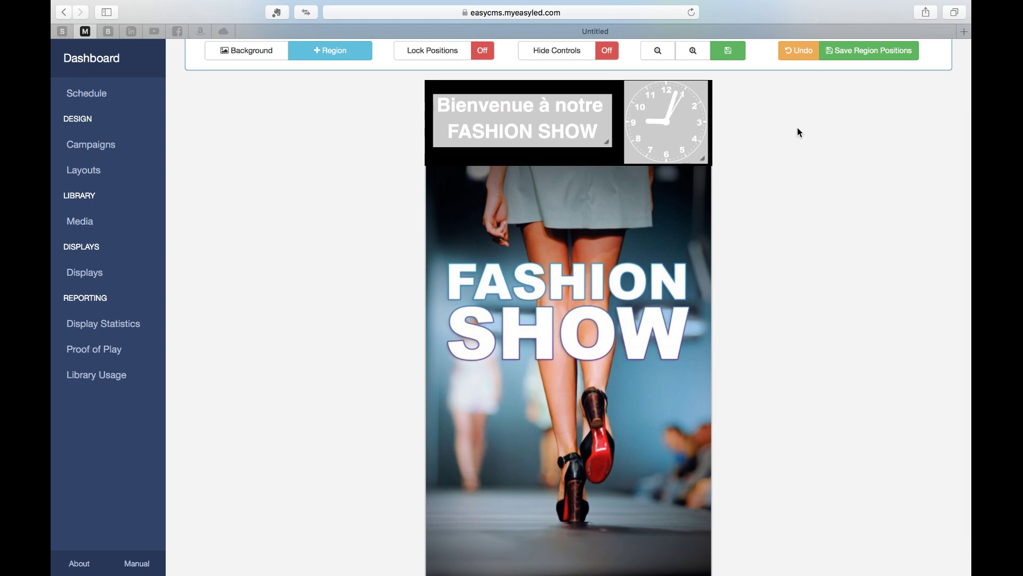
scroll(648, 336, down, 3)
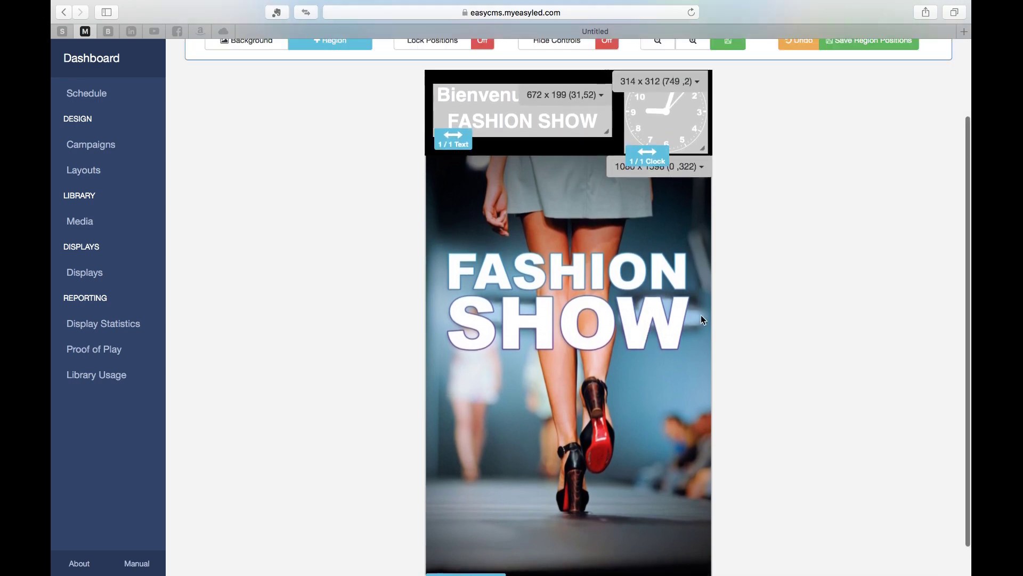
scroll(778, 301, up, 3)
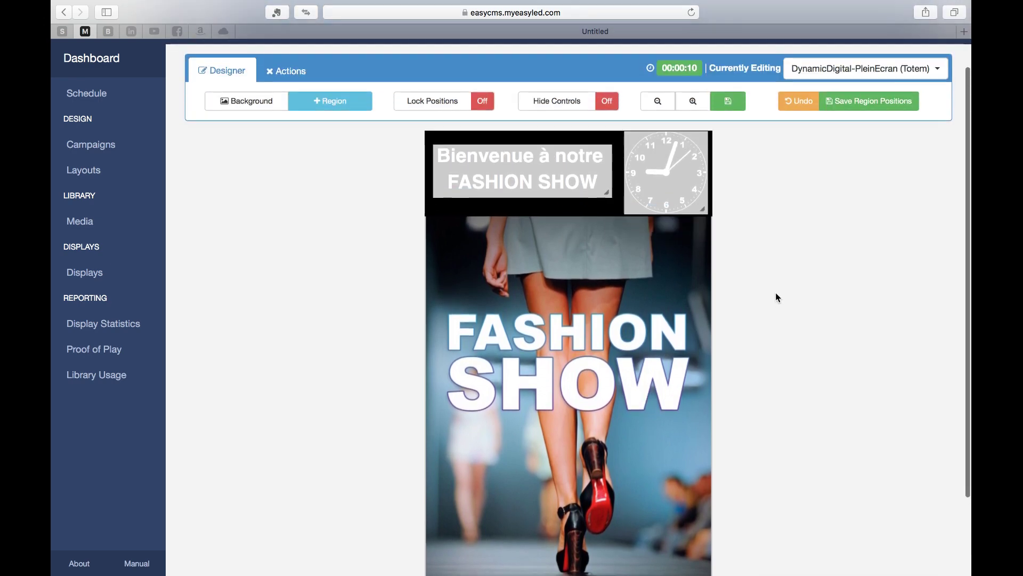
click(863, 105)
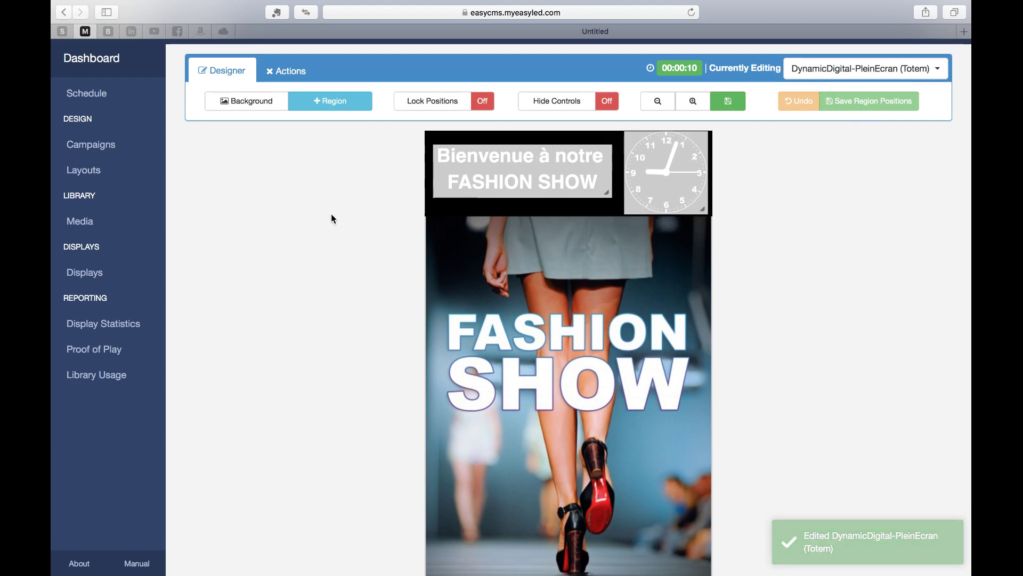
Step: Preview the layout, replay it to check the text, clock and image, and return to the layout designer
click(287, 79)
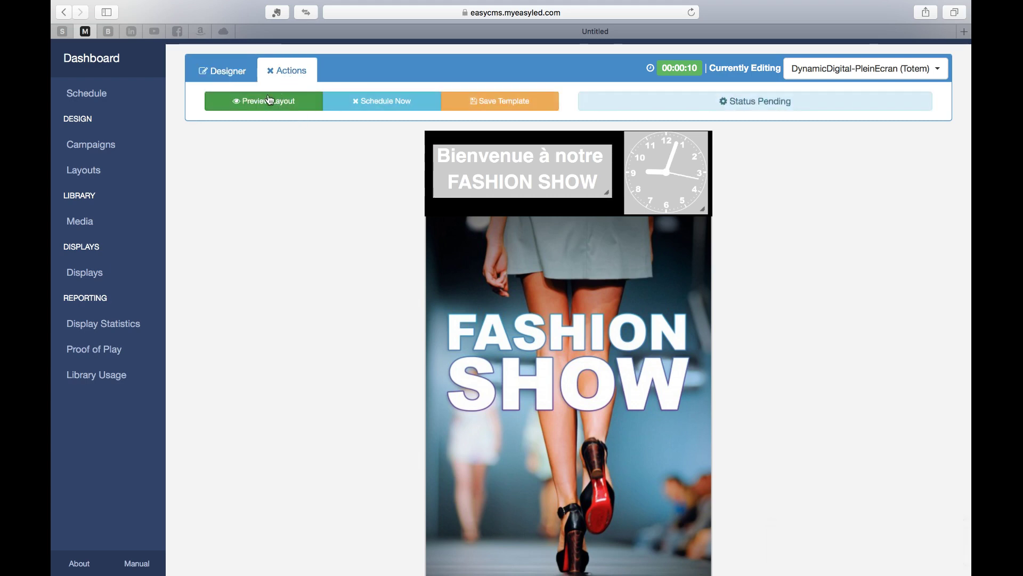
click(261, 103)
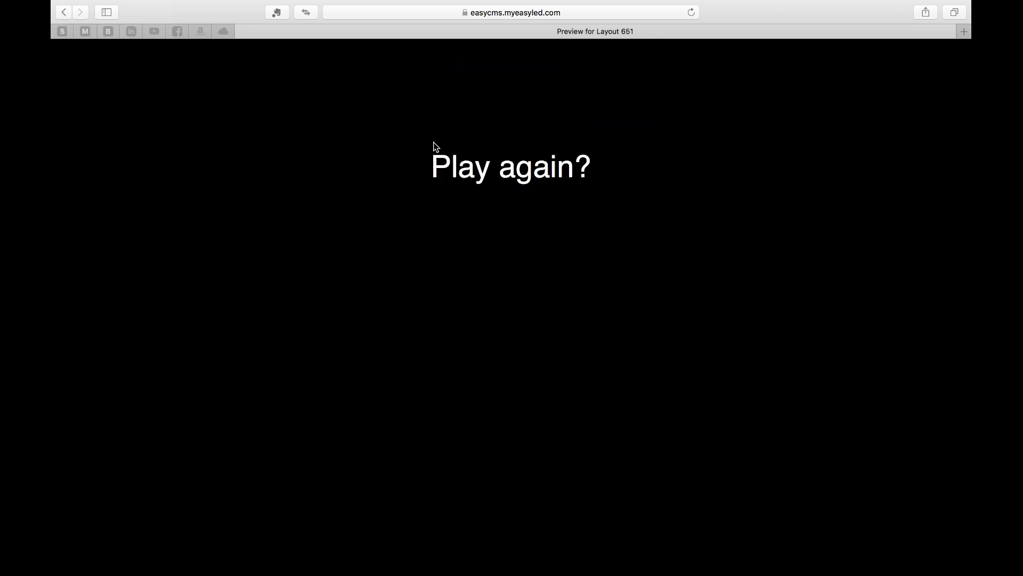
click(480, 165)
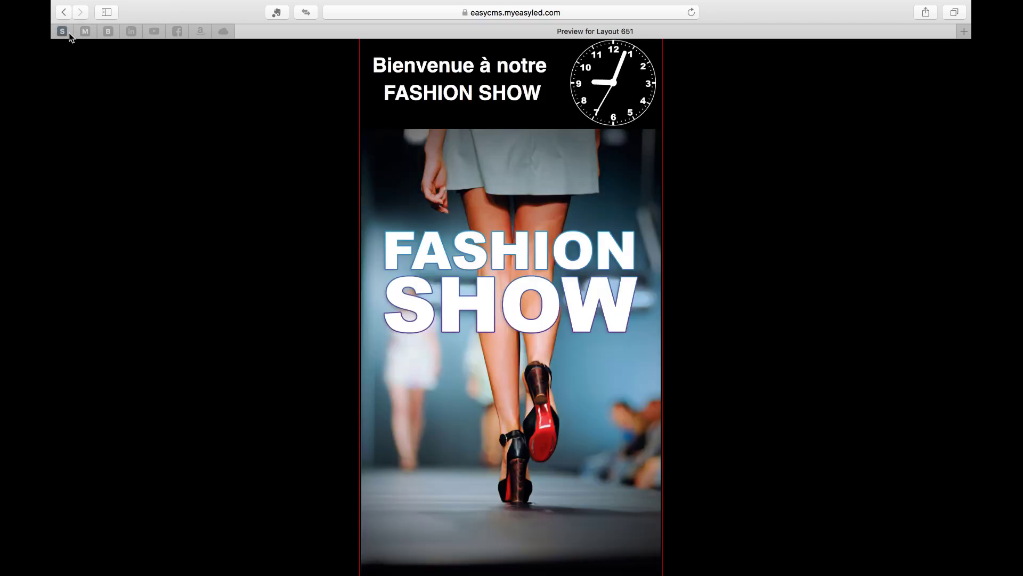
click(84, 32)
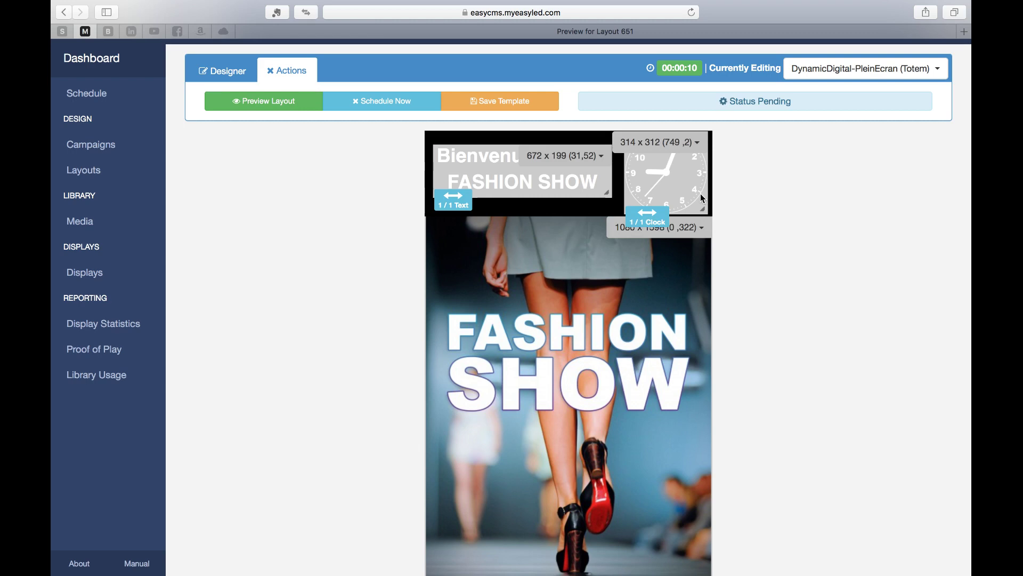
Step: Add Nike-logo.png from the library to the welcome text region's timeline and close the timeline
double_click(548, 182)
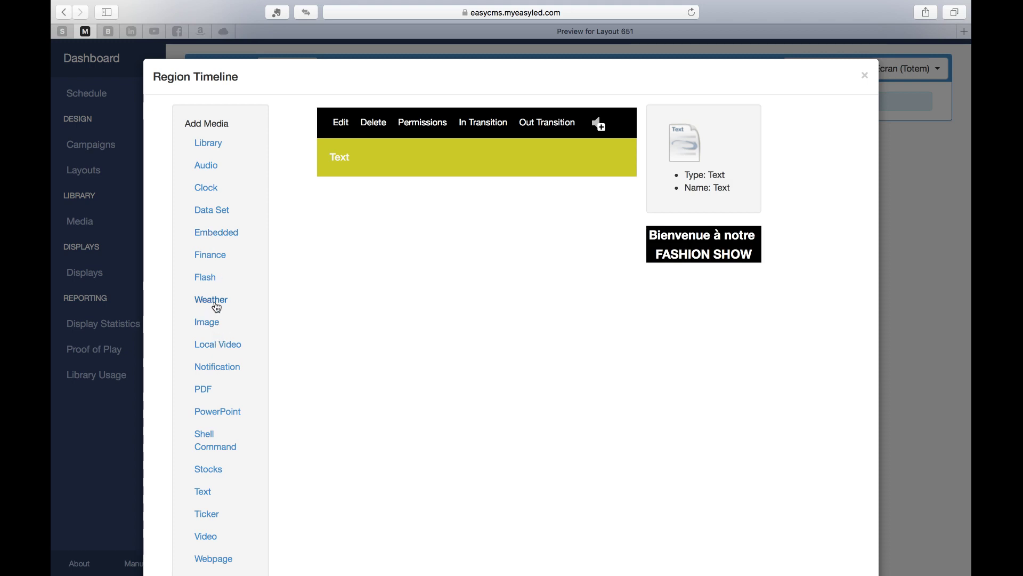
scroll(216, 307, down, 2)
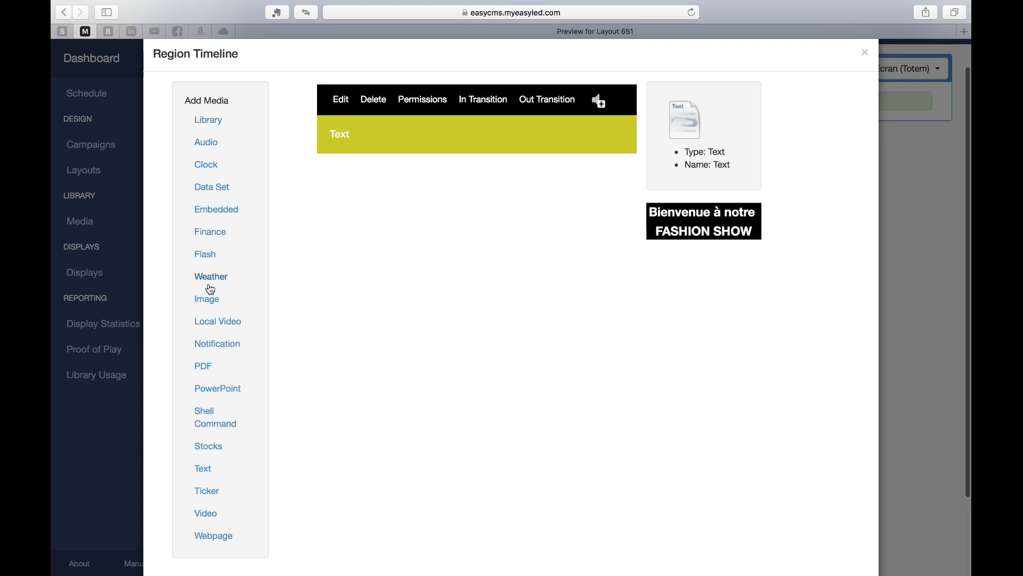
click(211, 119)
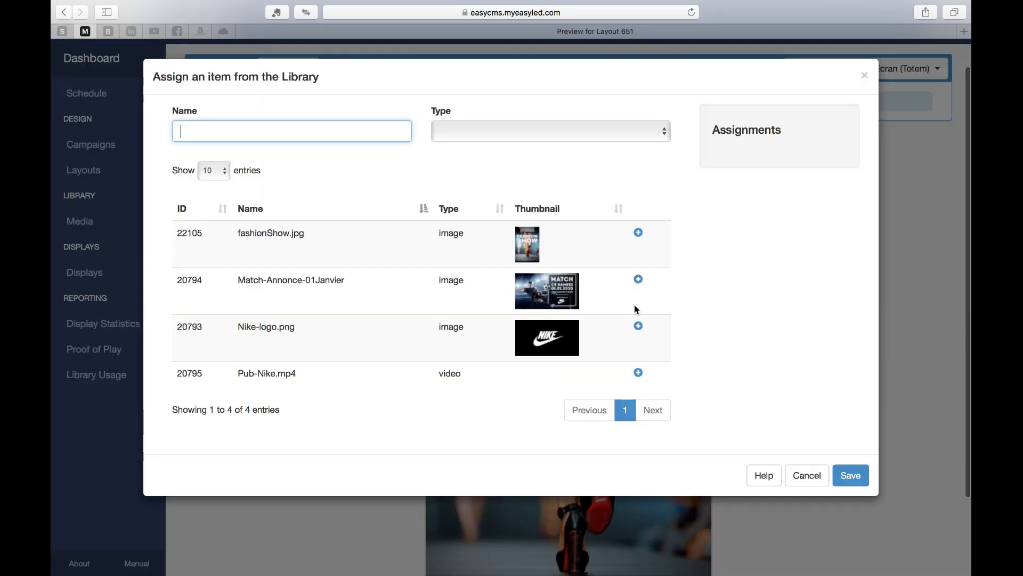
click(639, 326)
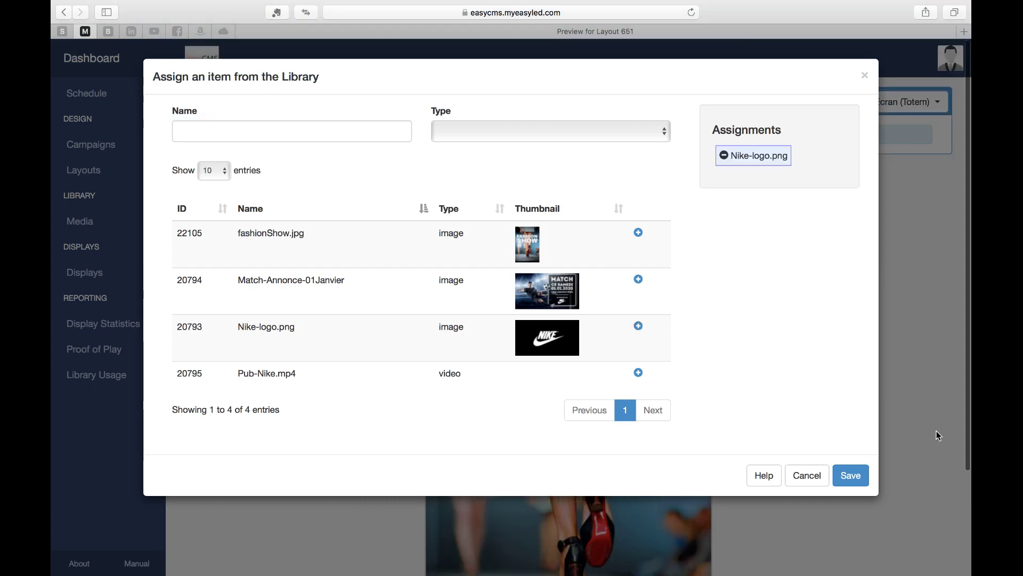
click(850, 475)
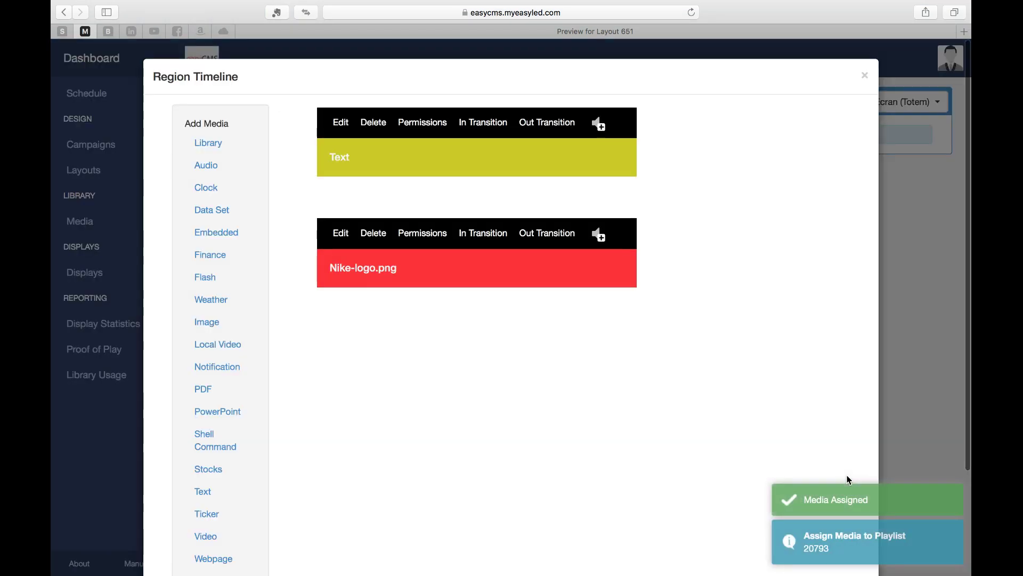
scroll(611, 309, down, 3)
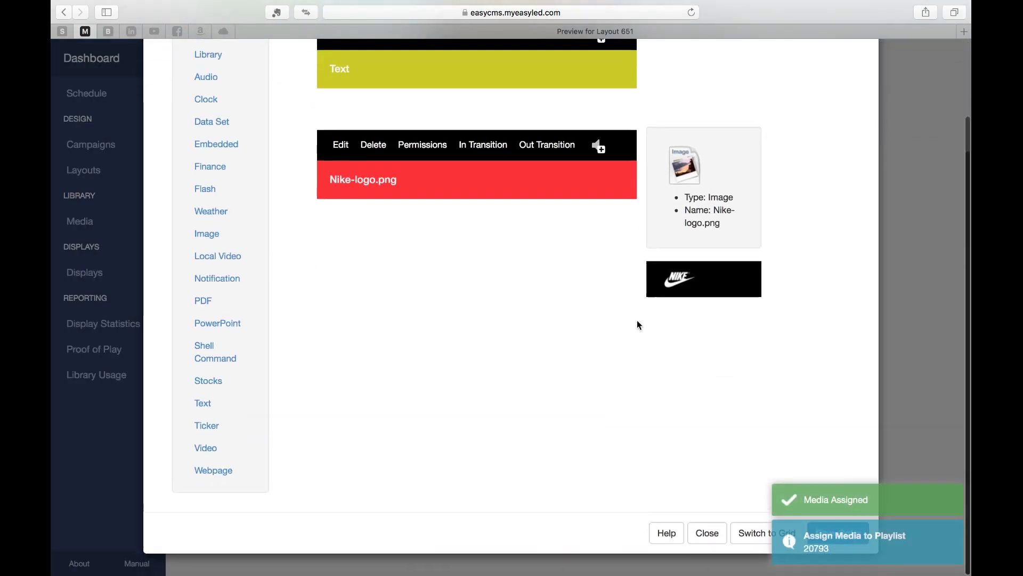
click(840, 538)
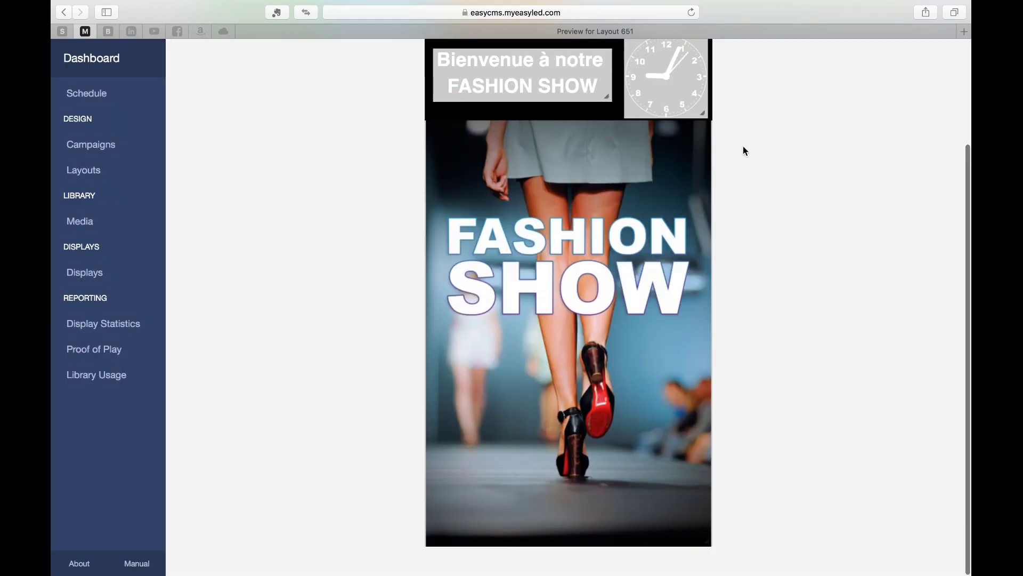
Step: Preview the layout to check the Nike logo in the text region, replay it, and close the preview
scroll(743, 146, up, 2)
scroll(743, 146, up, 2)
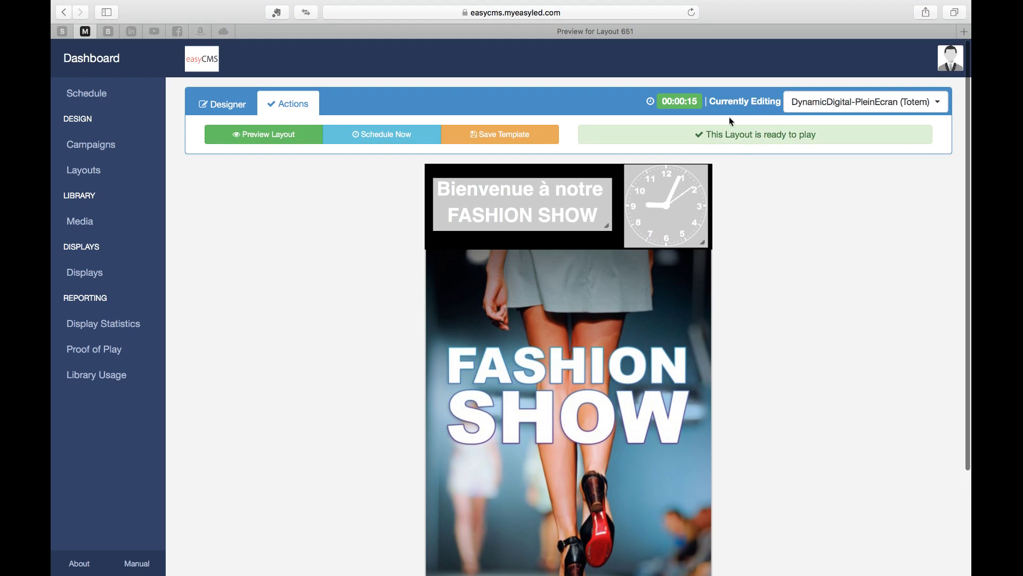
click(289, 137)
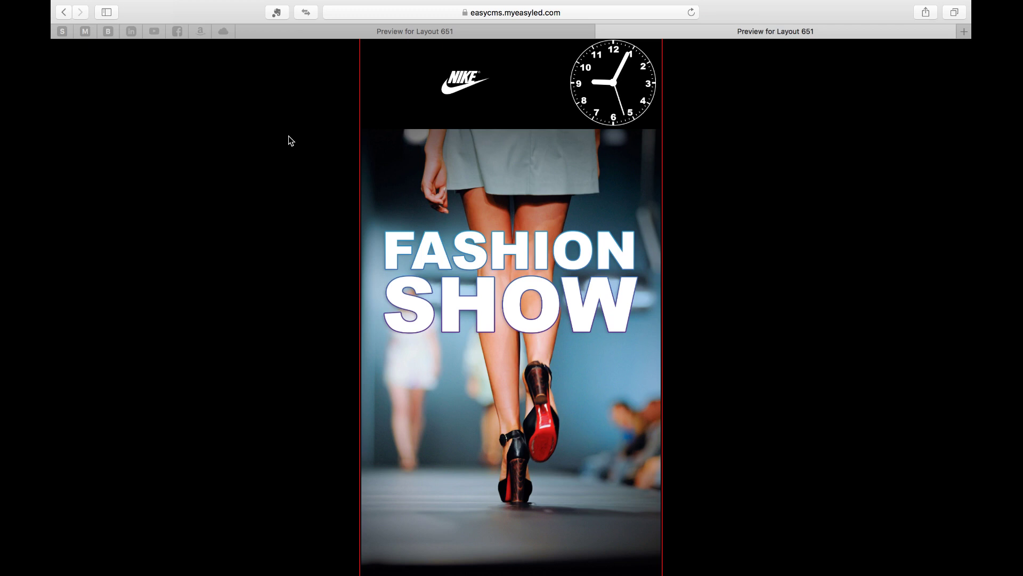
click(464, 167)
click(603, 32)
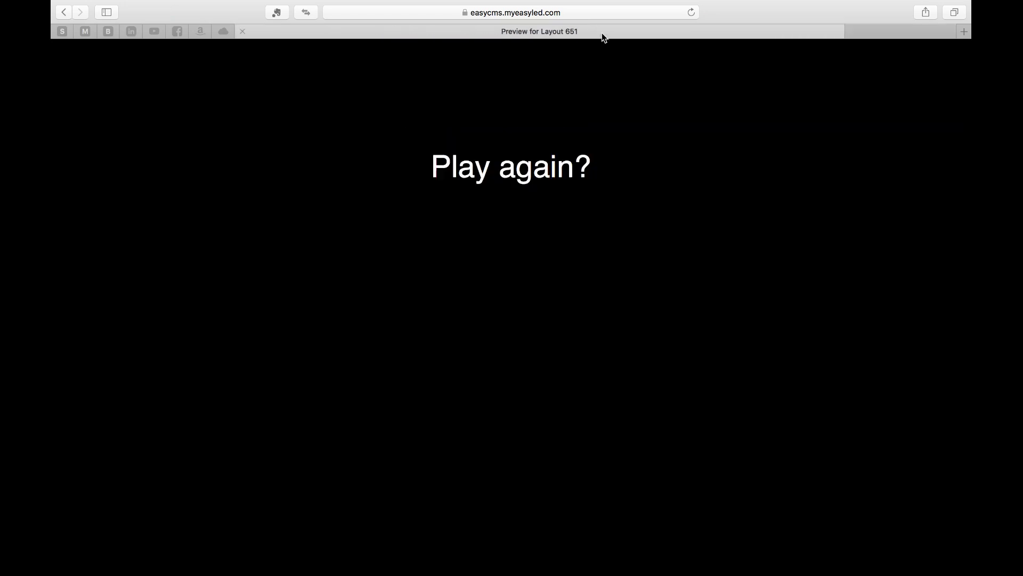
click(243, 31)
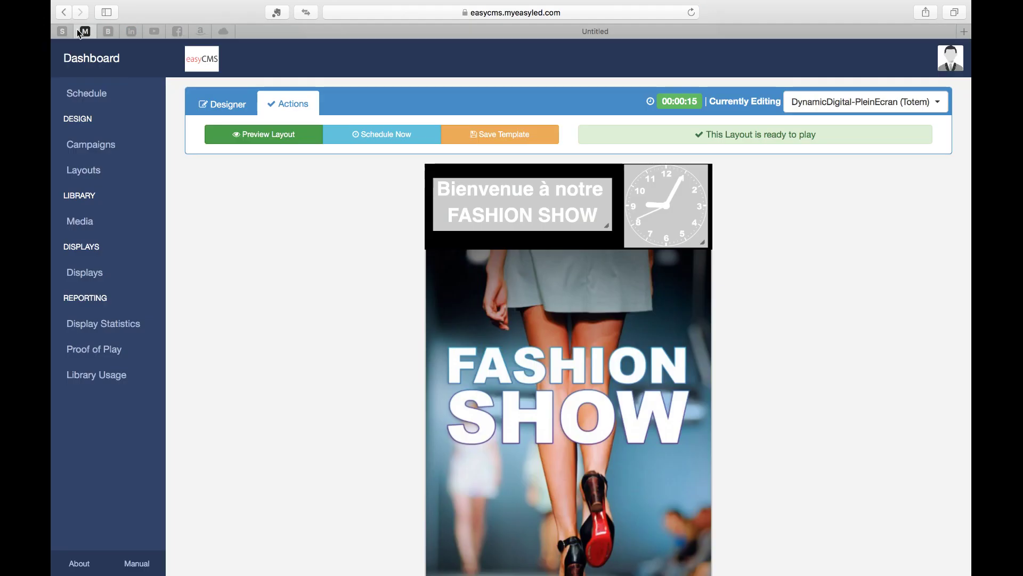
Step: Switch to the "DynamicDigital - FullScreen" layout and enlarge its design canvas two levels
click(849, 108)
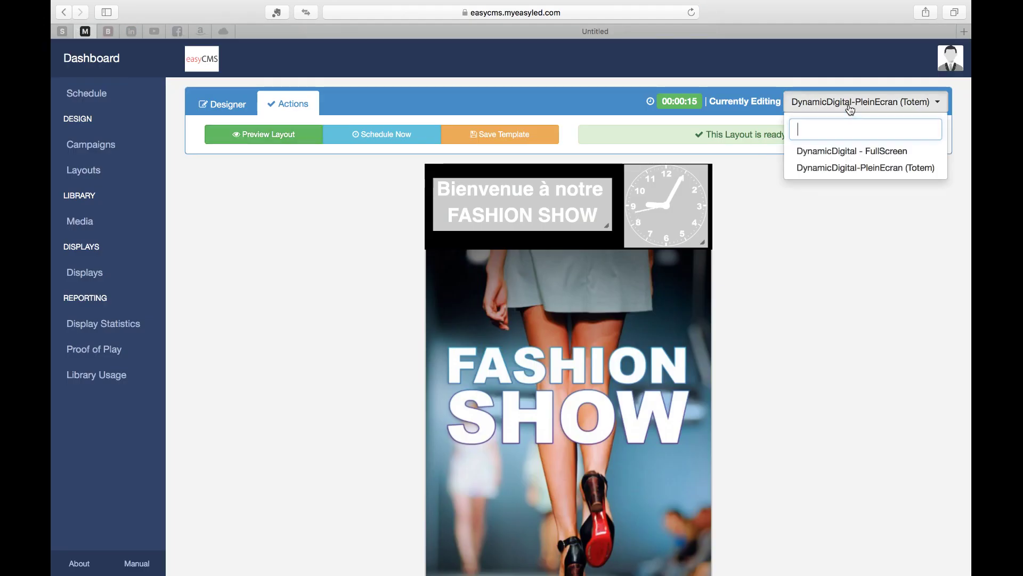
click(853, 152)
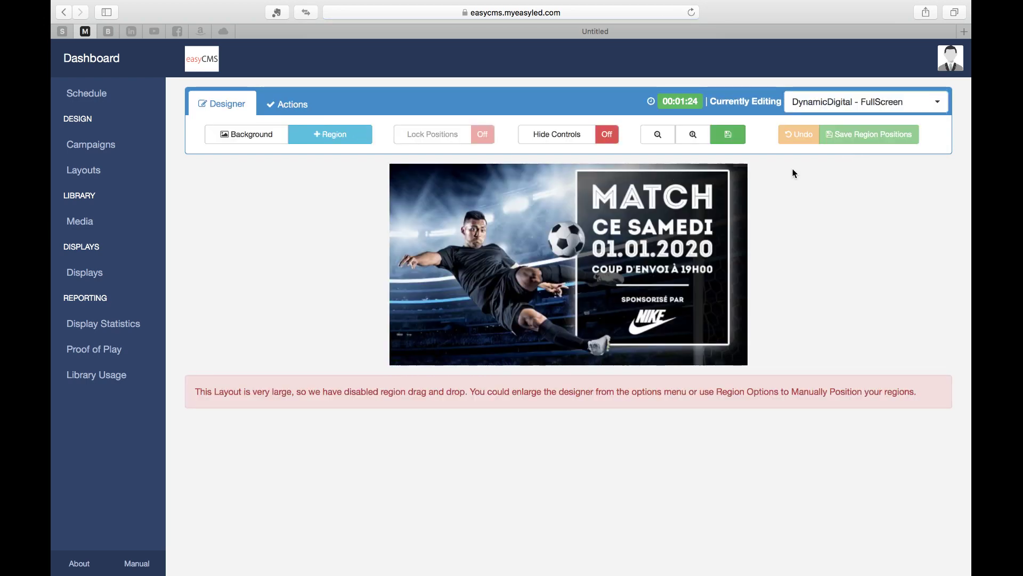
click(686, 135)
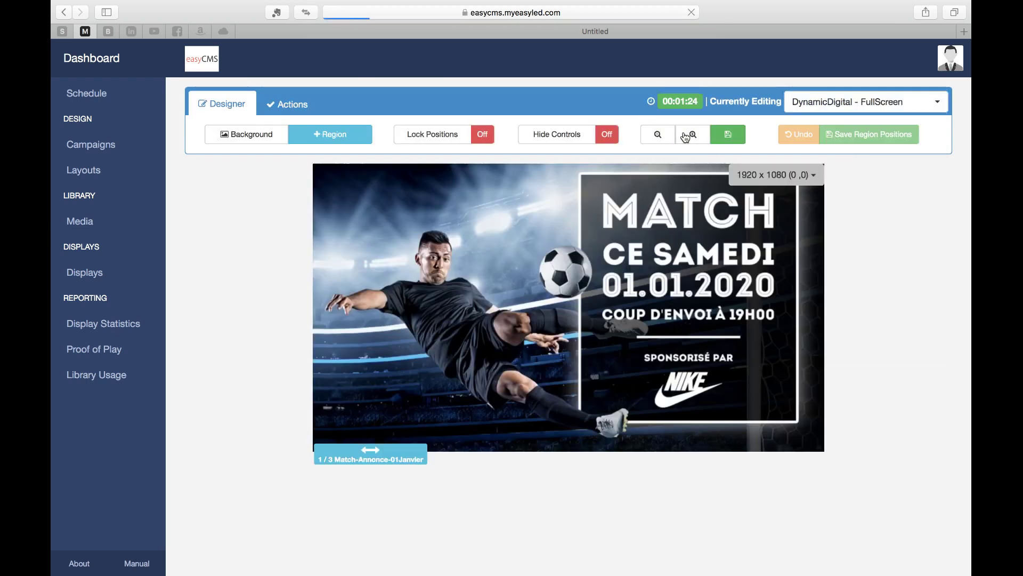
click(686, 135)
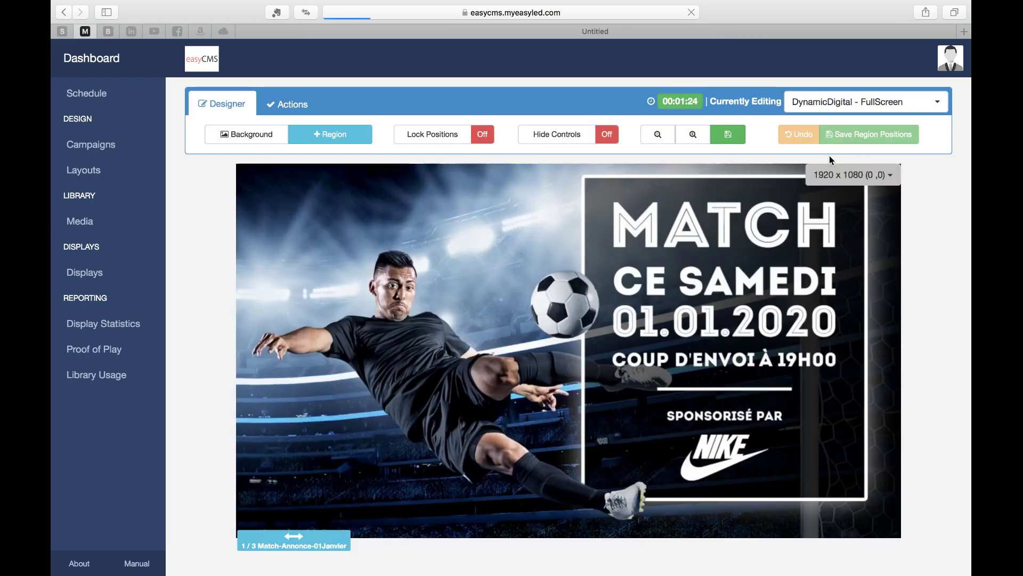
Step: Return to the "DynamicDigital-PleinEcran (Totem)" layout, enlarge its canvas one level, and save that canvas size as default
click(903, 96)
click(864, 167)
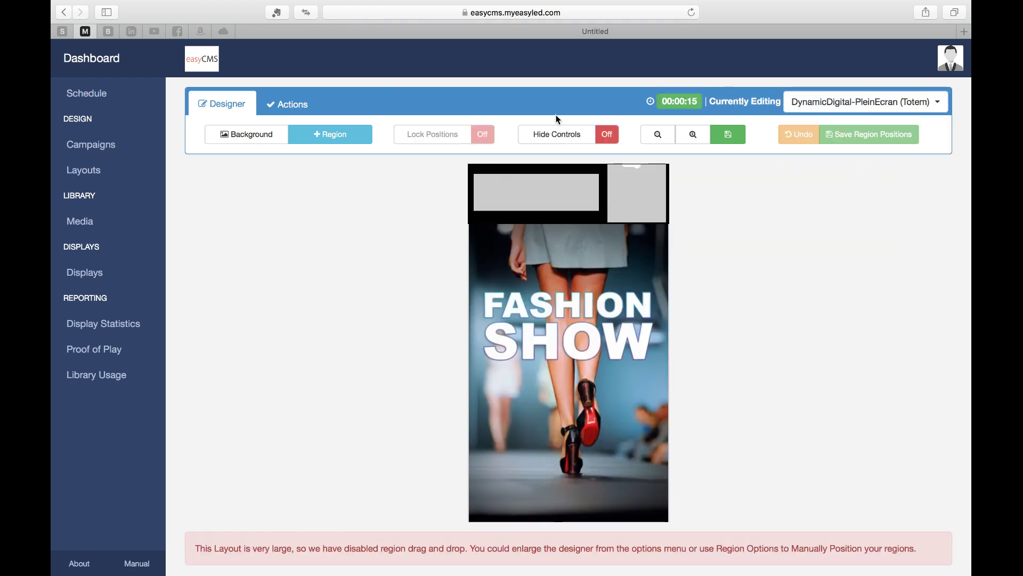
click(697, 135)
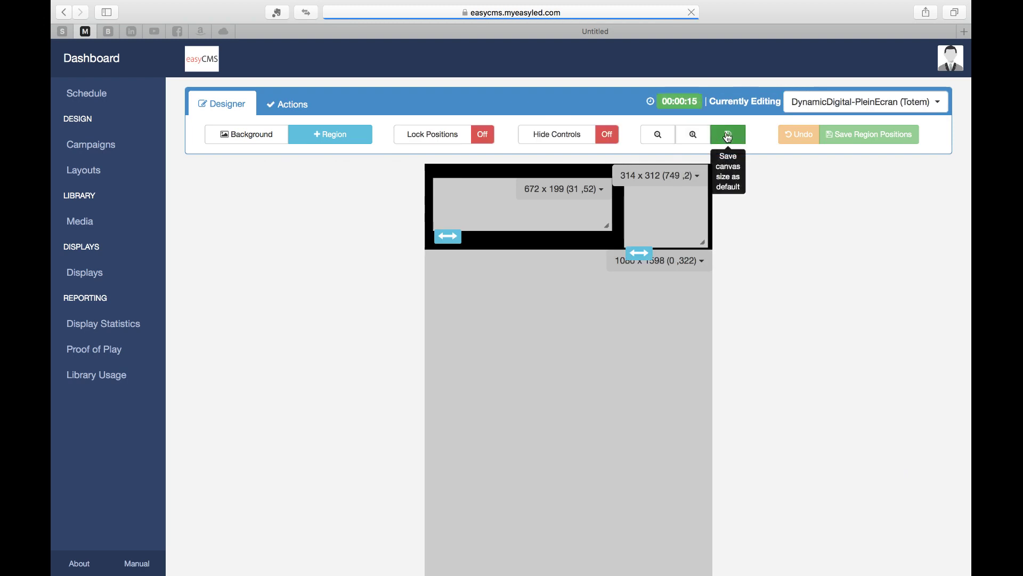
click(727, 134)
click(732, 142)
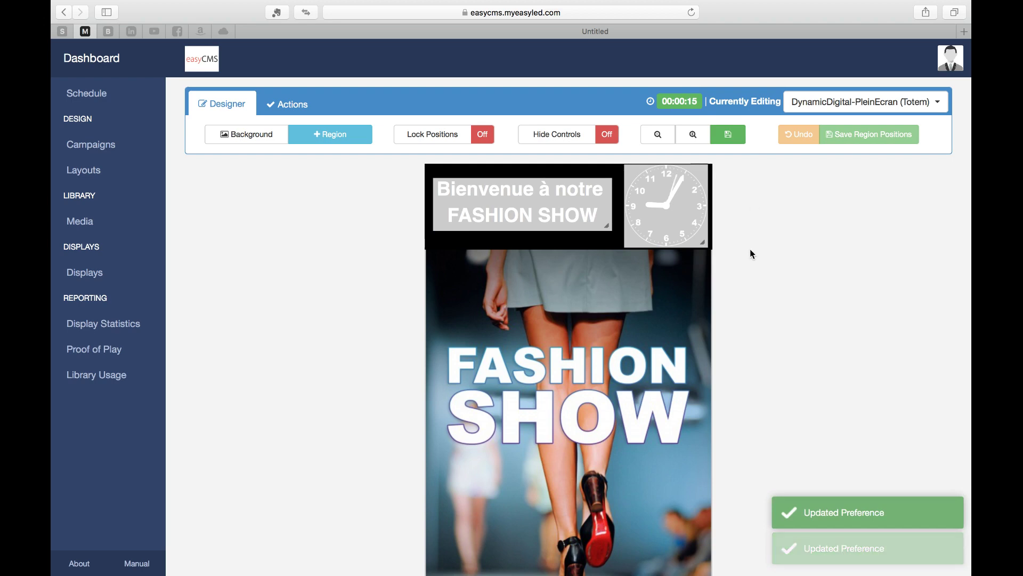
Step: Check the status of the layouts in the list, and show the schedule calendar for the easyCMS Player display
click(84, 180)
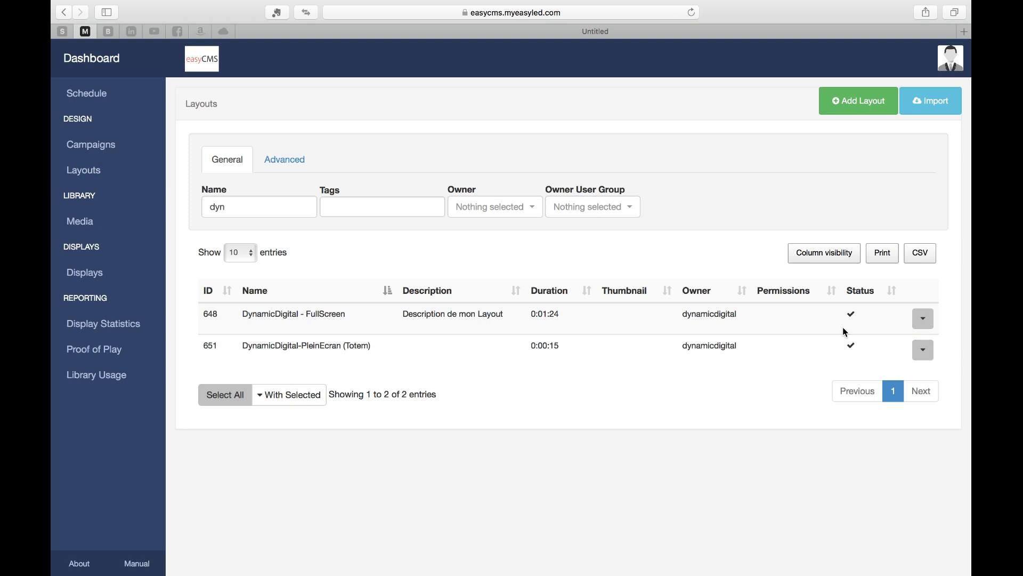
click(99, 103)
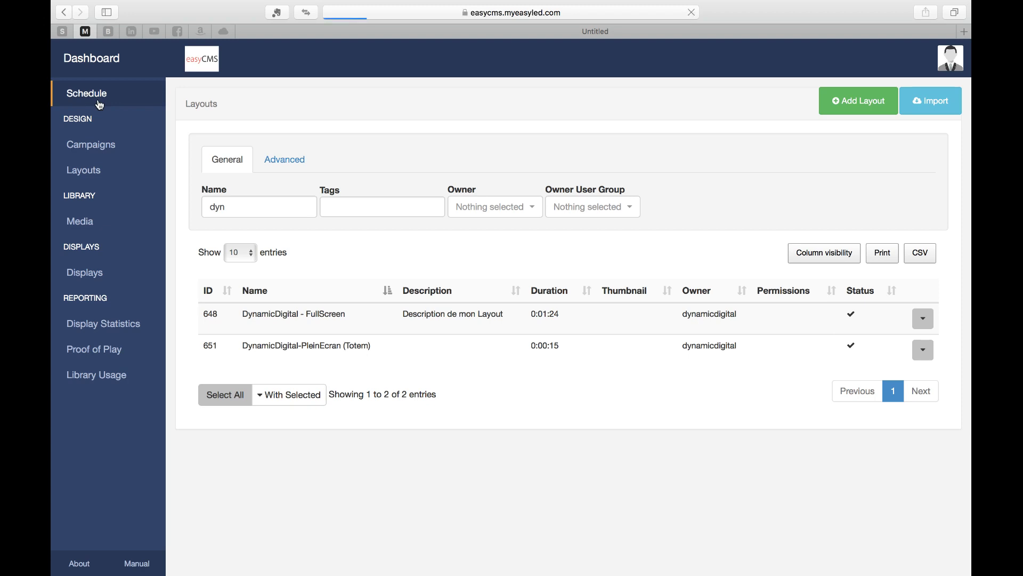
click(452, 98)
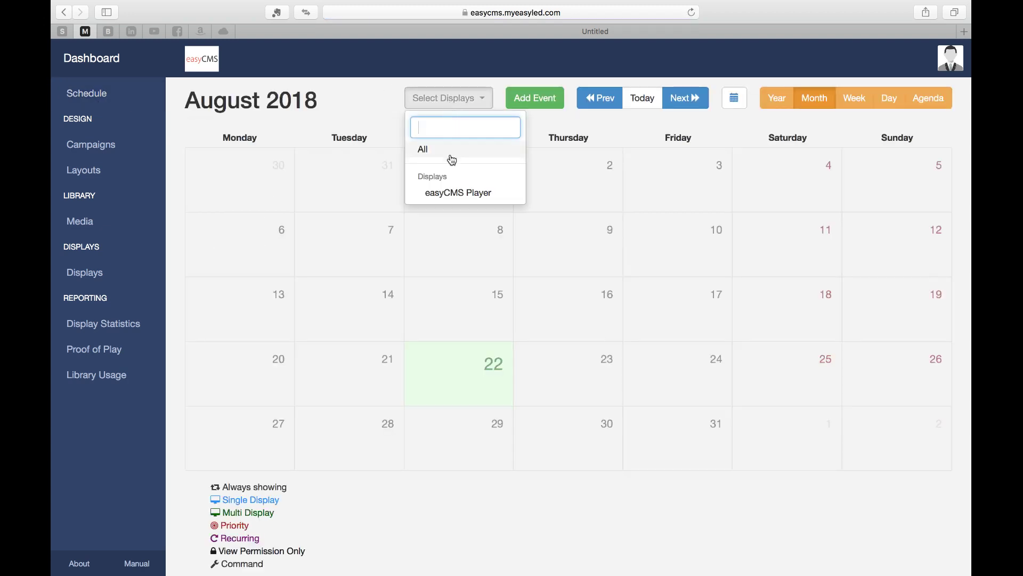
click(452, 193)
click(375, 117)
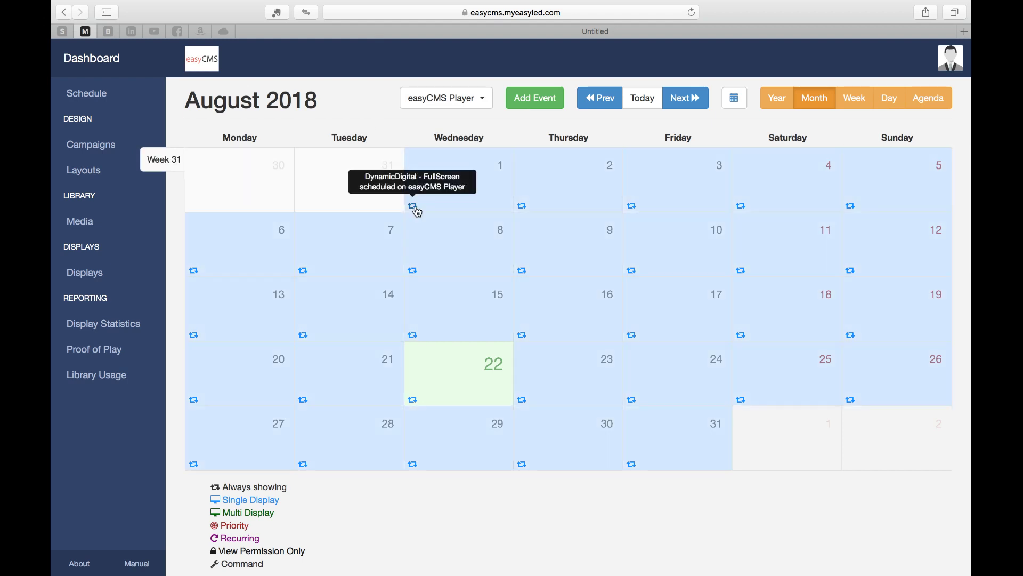
Step: Change the always-on event's layout to "DynamicDigital-PleinEcran (Totem)" and save the event
click(415, 207)
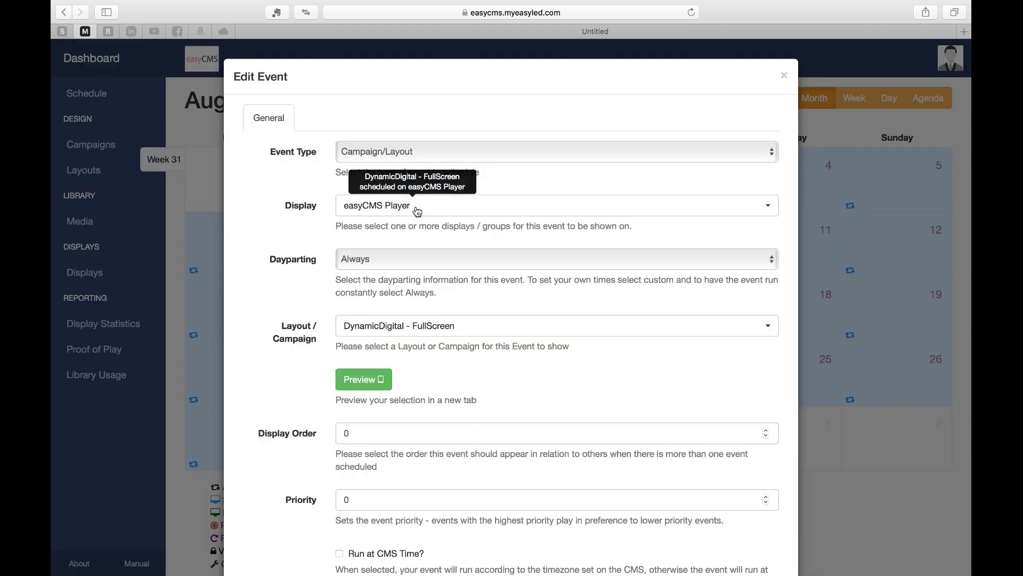
click(452, 325)
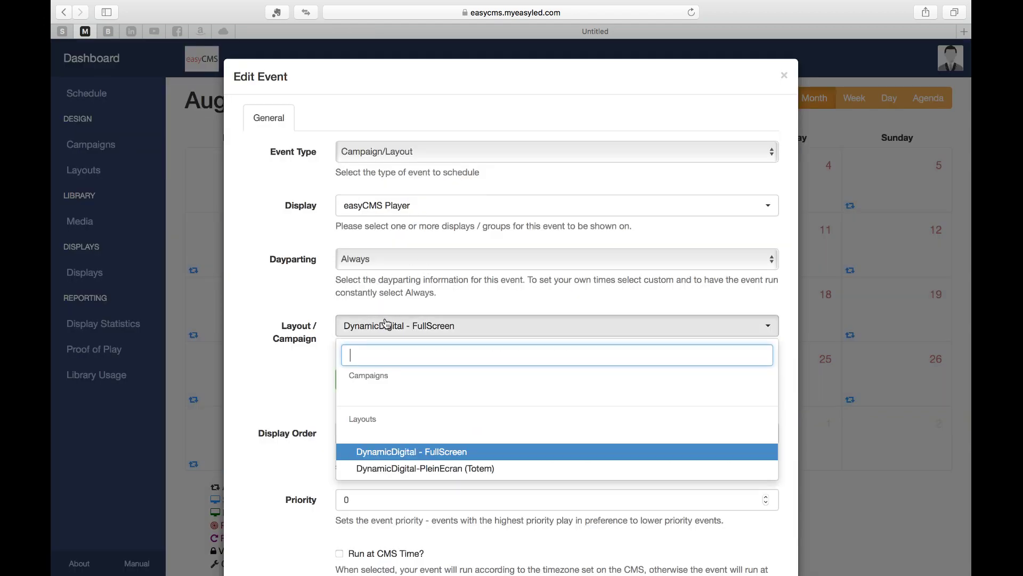
click(472, 469)
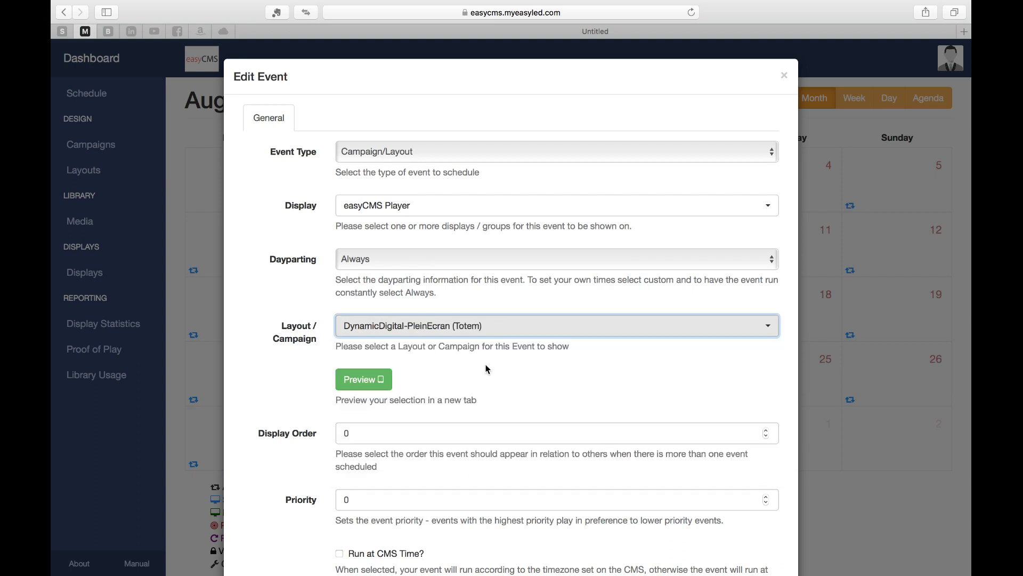
scroll(486, 367, down, 3)
click(764, 531)
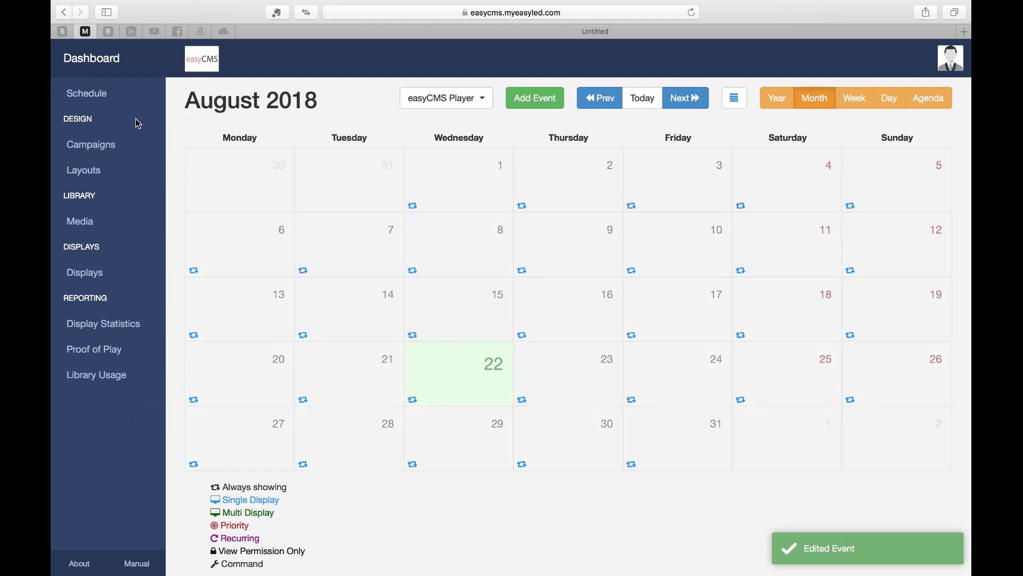
Step: Check the easyCMS Player's update status in the dashboard's display activity and reload the dashboard
click(105, 71)
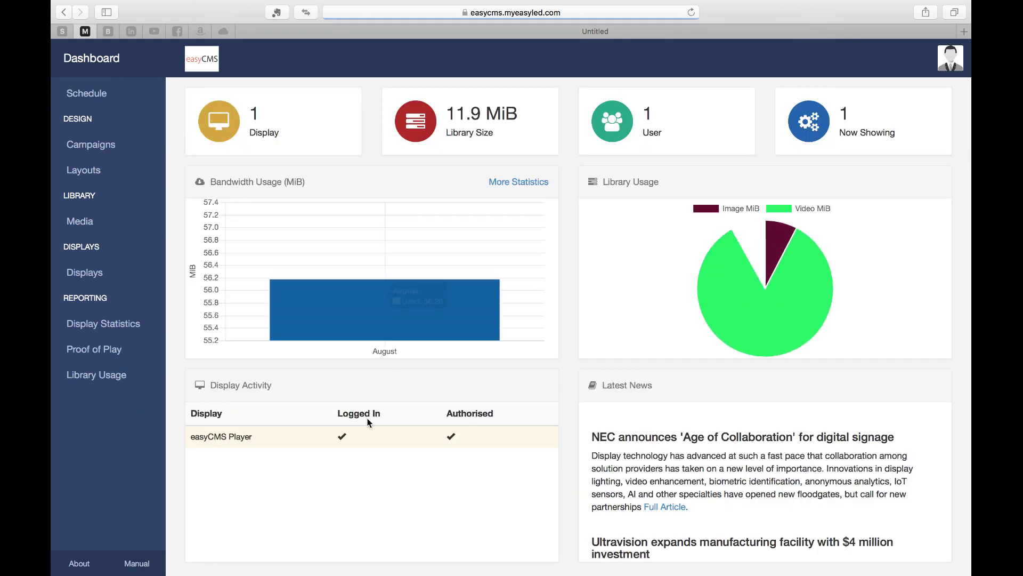
drag(190, 437, 261, 433)
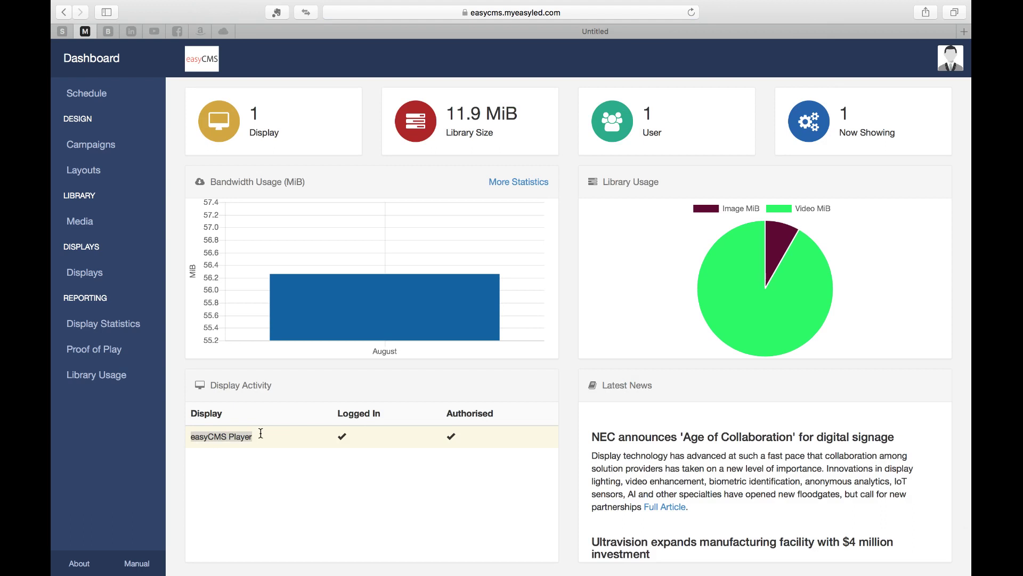
click(375, 433)
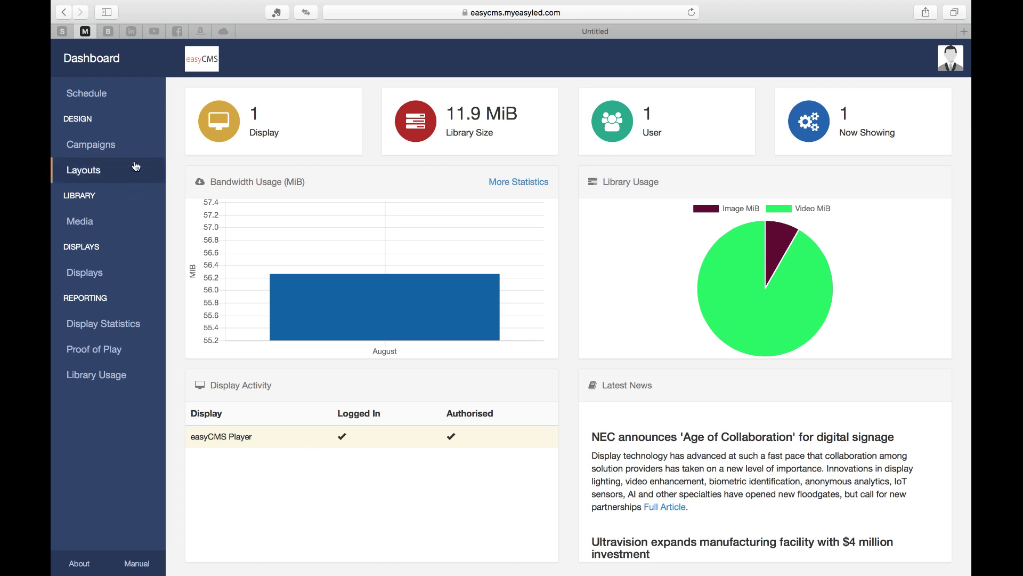
click(110, 67)
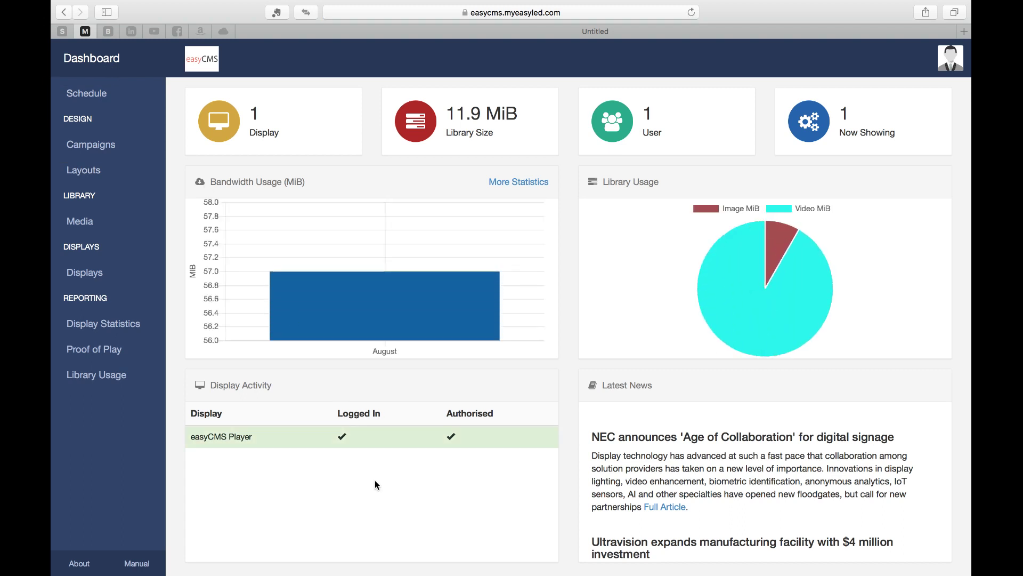
Step: Request a screenshot of easyCMS Player from the displays list, view its thumbnail in a pop-up and close it
click(88, 282)
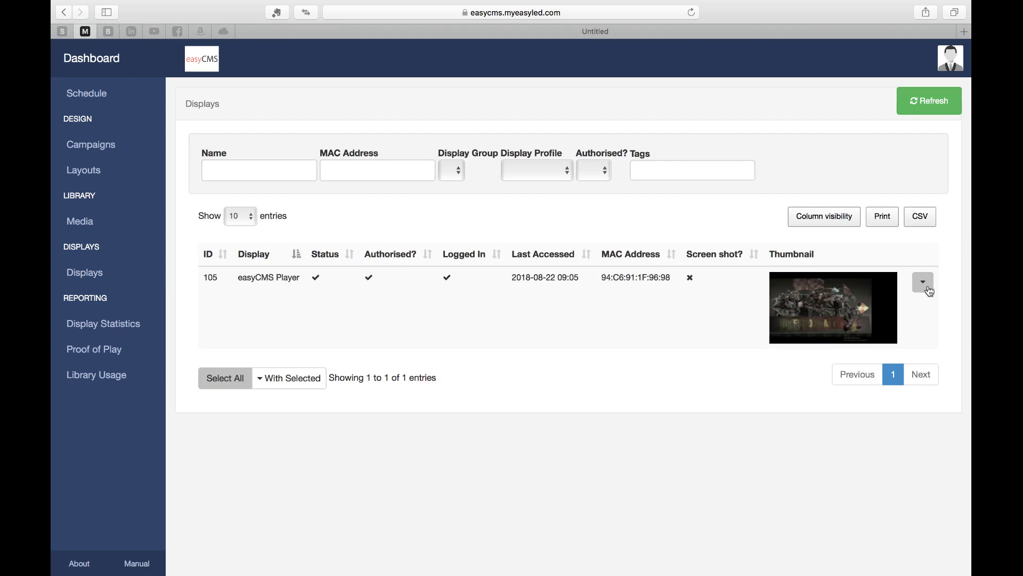
click(924, 282)
click(893, 450)
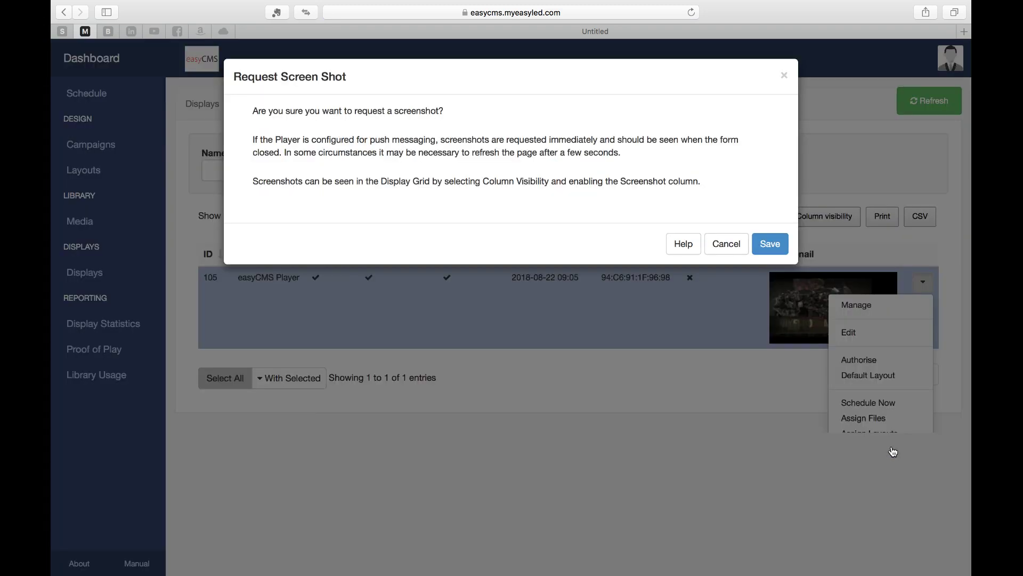
click(768, 245)
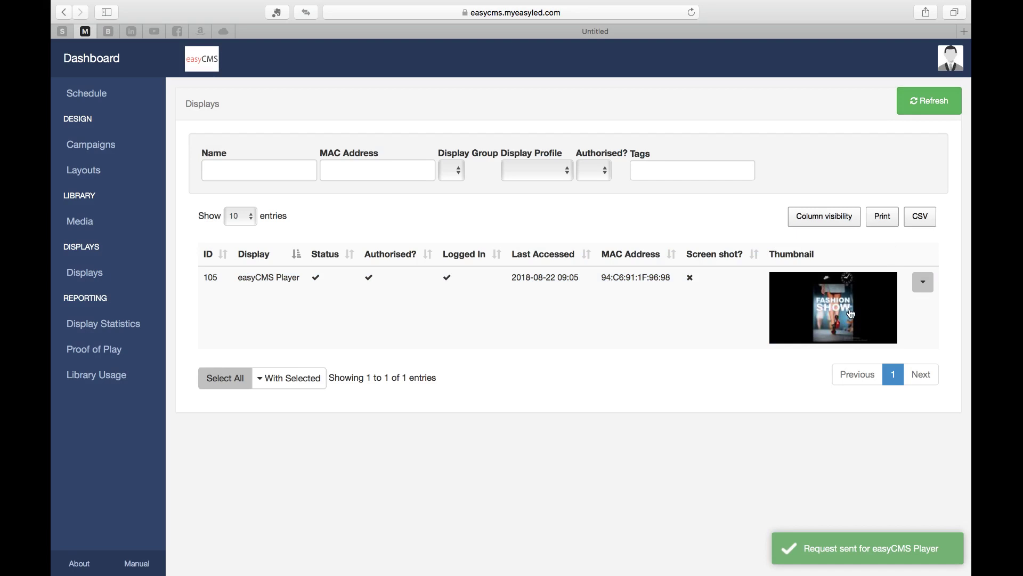
click(851, 312)
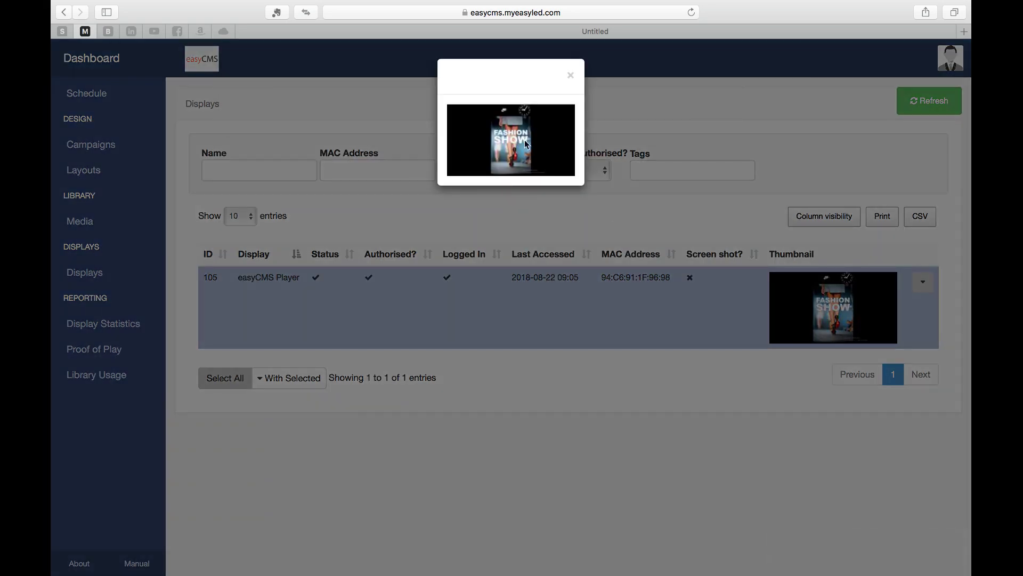
click(571, 77)
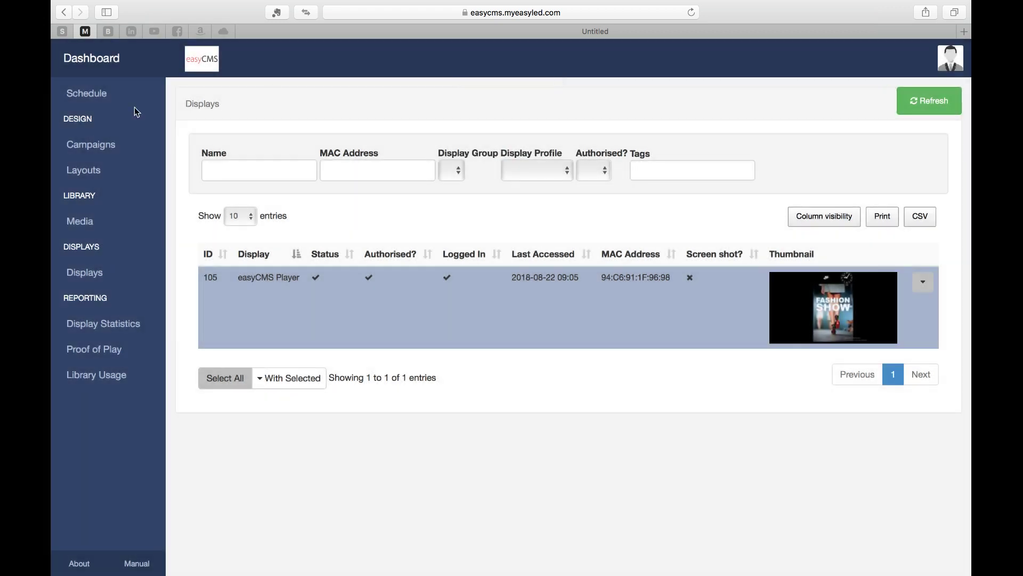
Step: Open the "DynamicDigital-PleinEcran (Totem)" layout in the designer from the layouts list
click(91, 170)
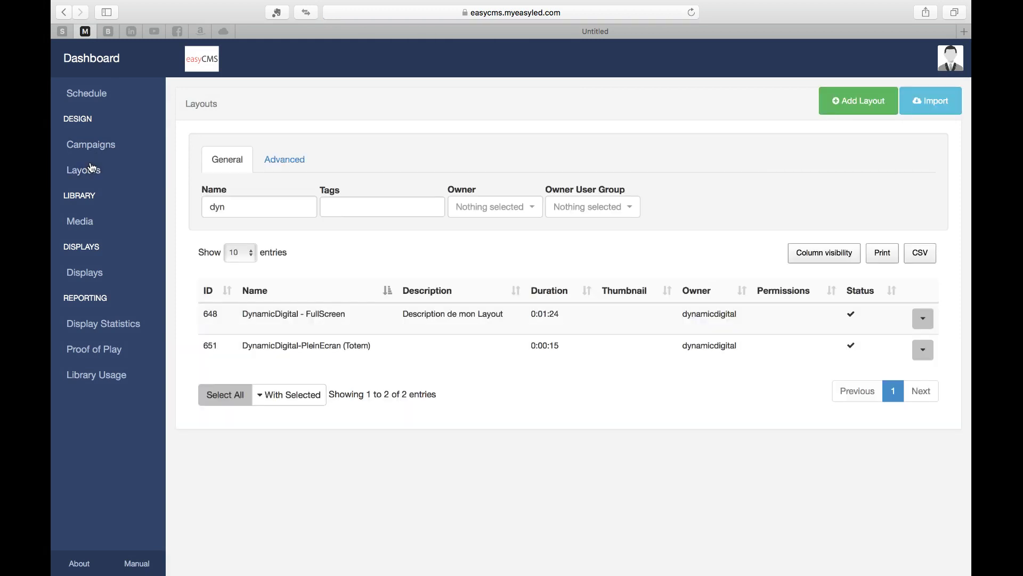
click(920, 349)
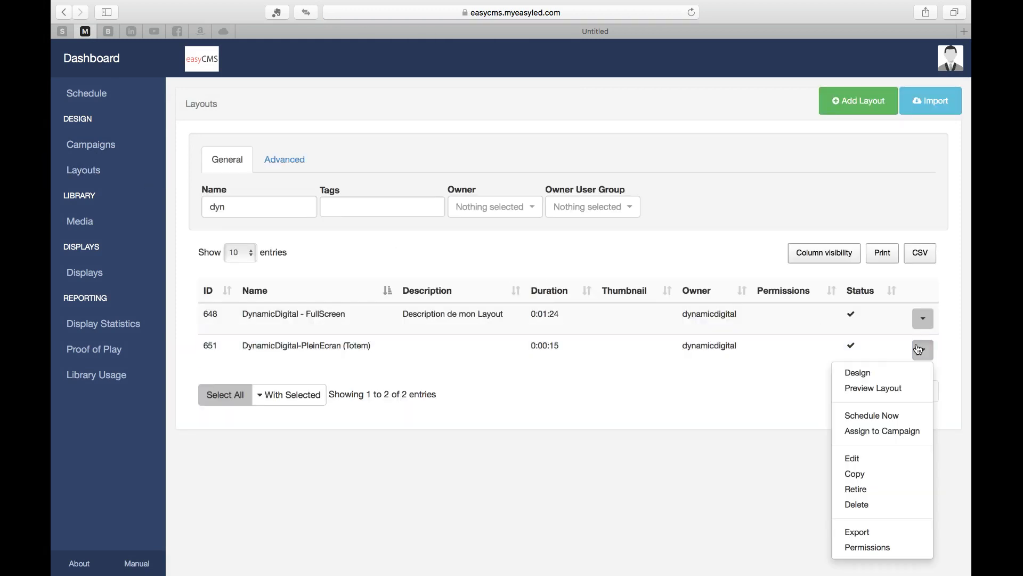
click(876, 367)
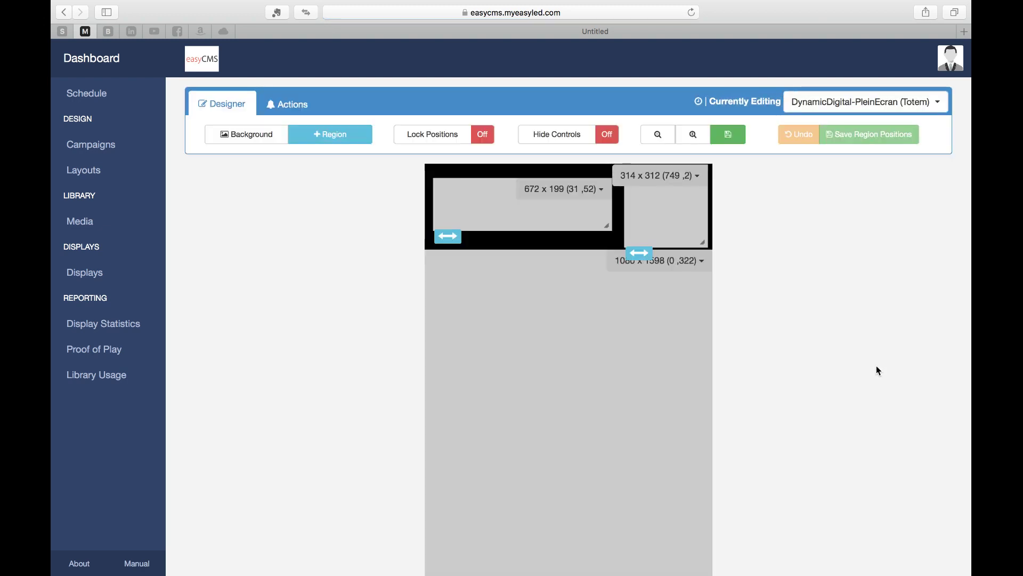